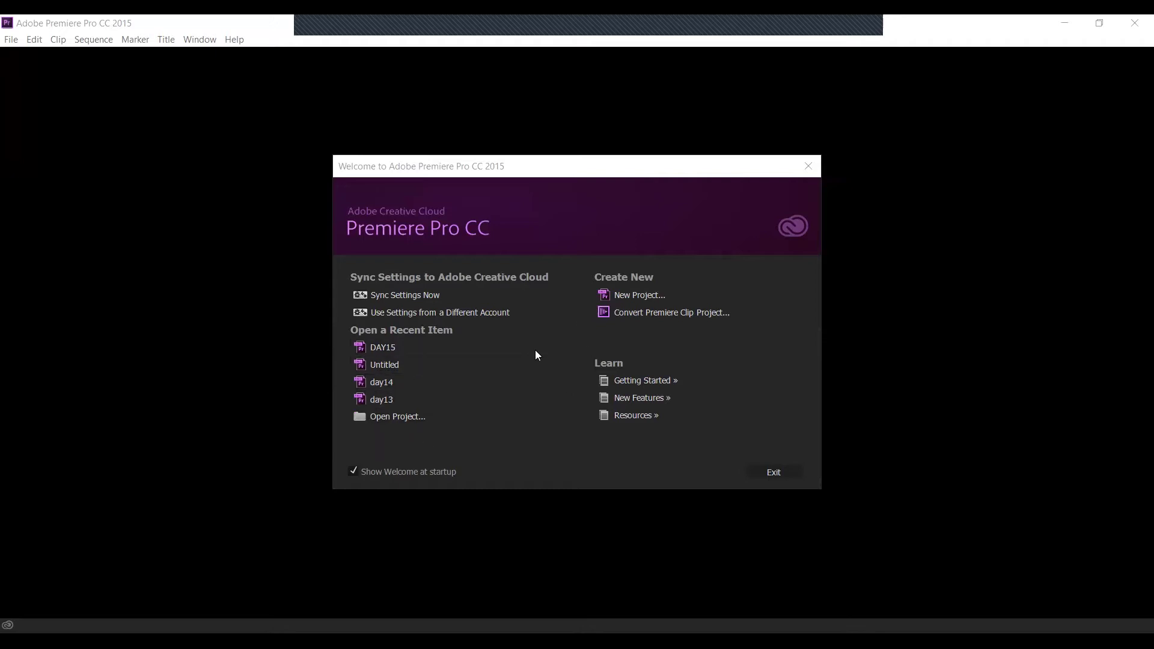
- Create a new project named day15 on drive D, overwriting the existing project of that name
{"action": "left_click", "coordinate": [645, 301]}
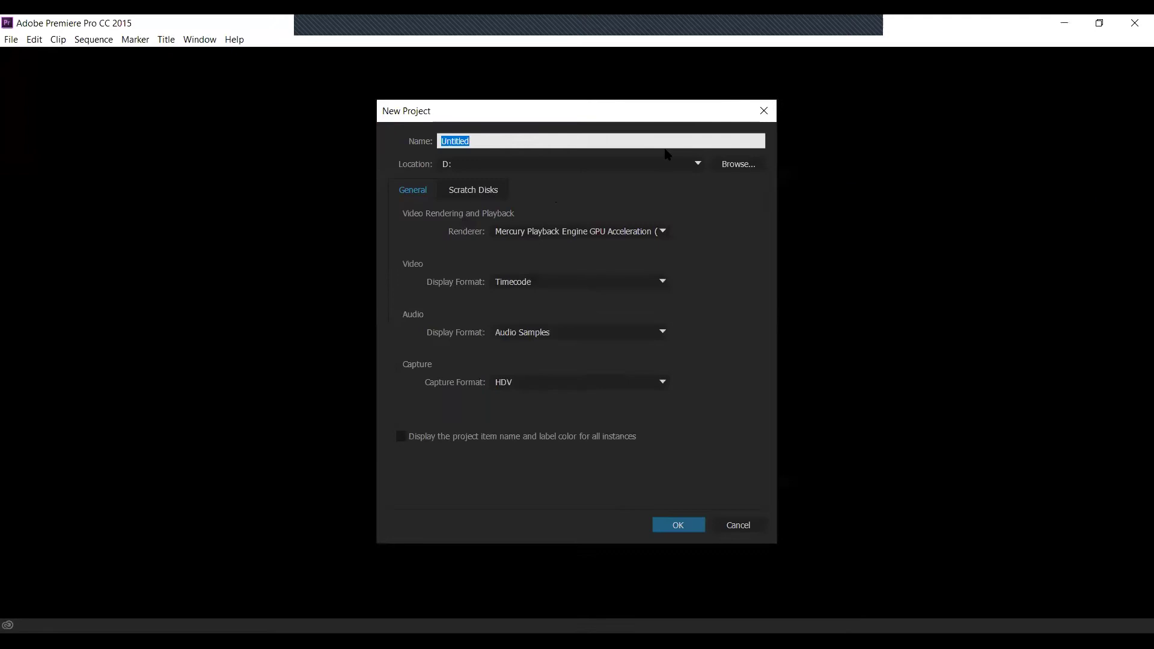
{"action": "type", "text": "da"}
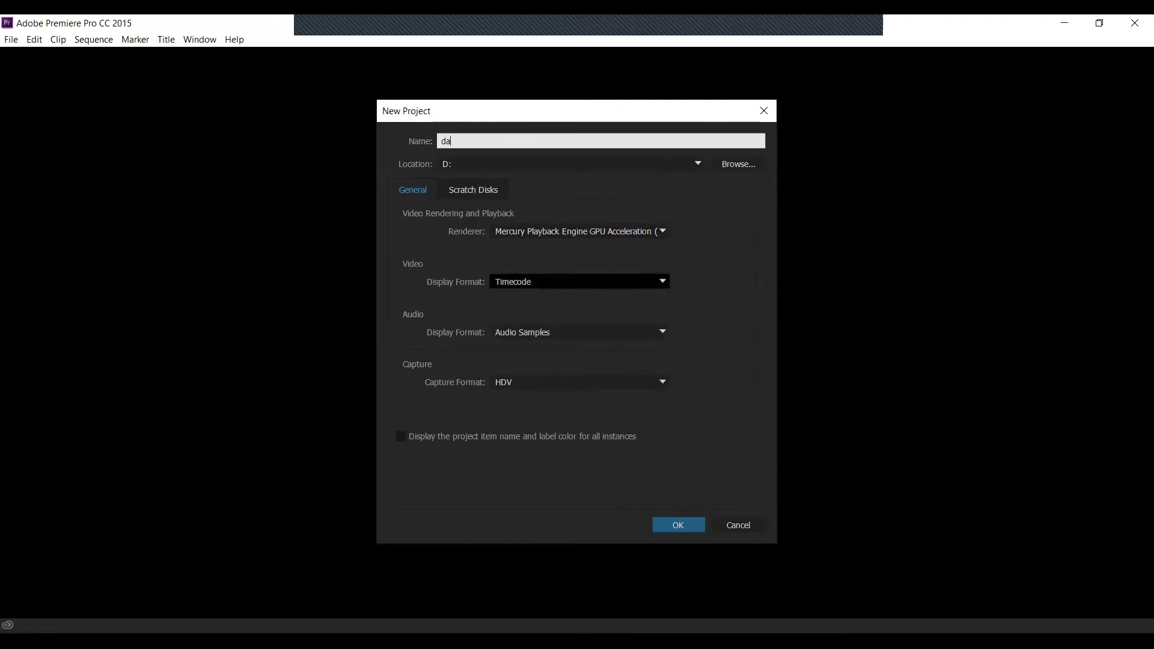
{"action": "type", "text": "y15"}
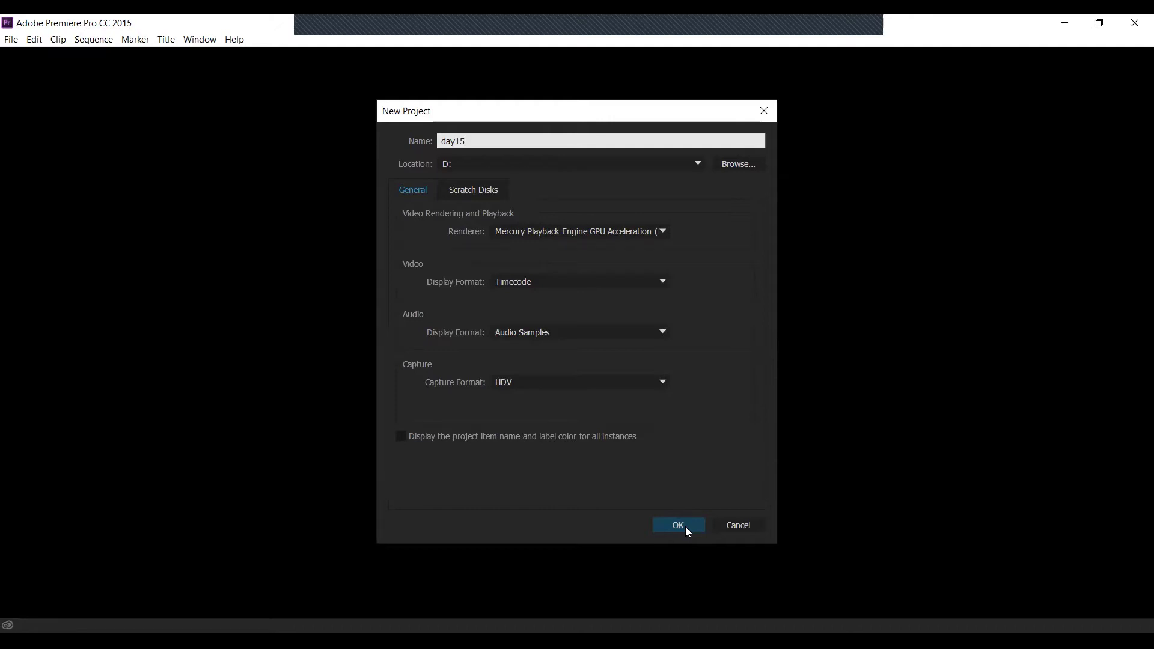
{"action": "left_click", "coordinate": [685, 526]}
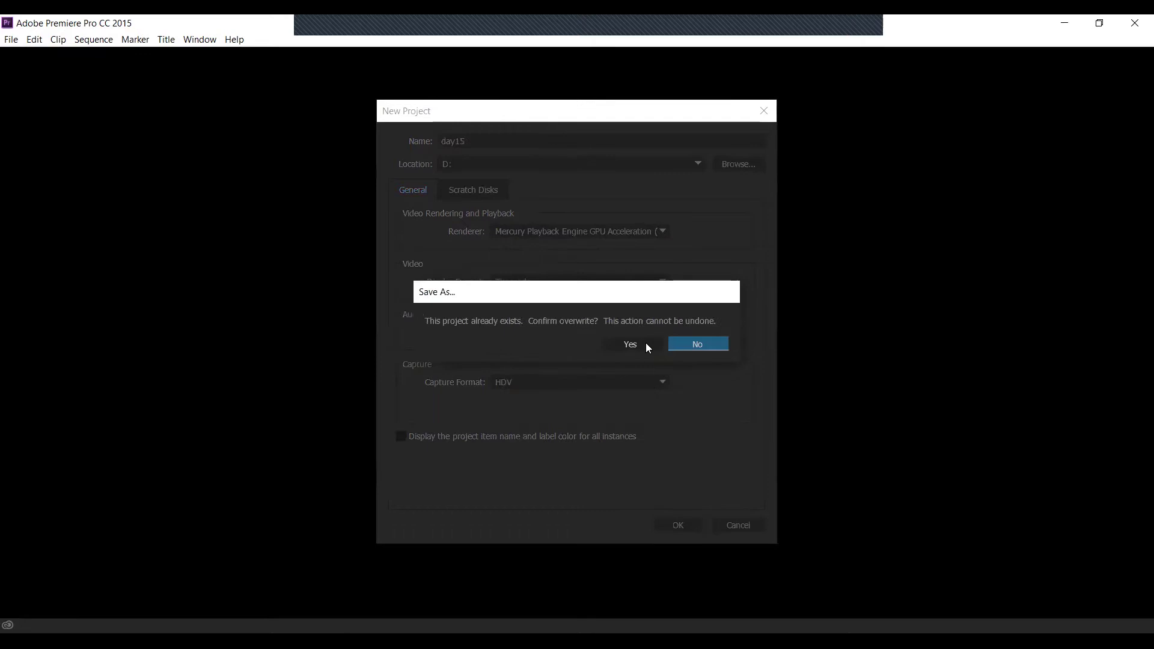
{"action": "left_click", "coordinate": [630, 343]}
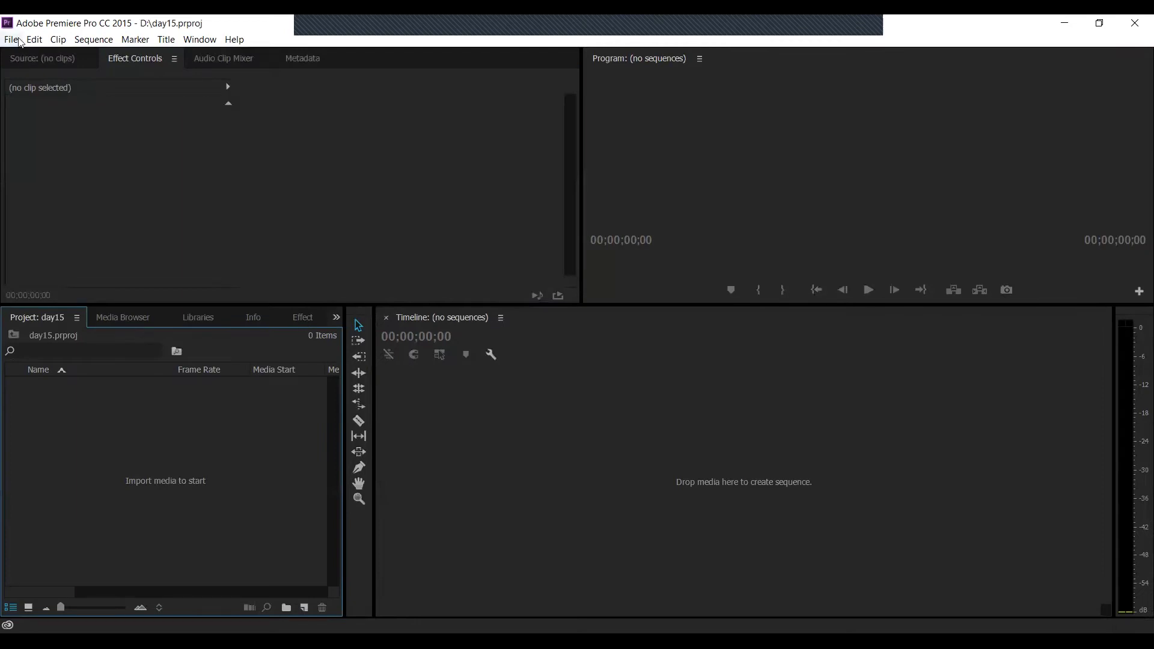
- Create a new sequence named Sequence 01 using the DVCPROHD 720p24 preset
{"action": "left_click", "coordinate": [34, 40]}
{"action": "mouse_move", "coordinate": [11, 39]}
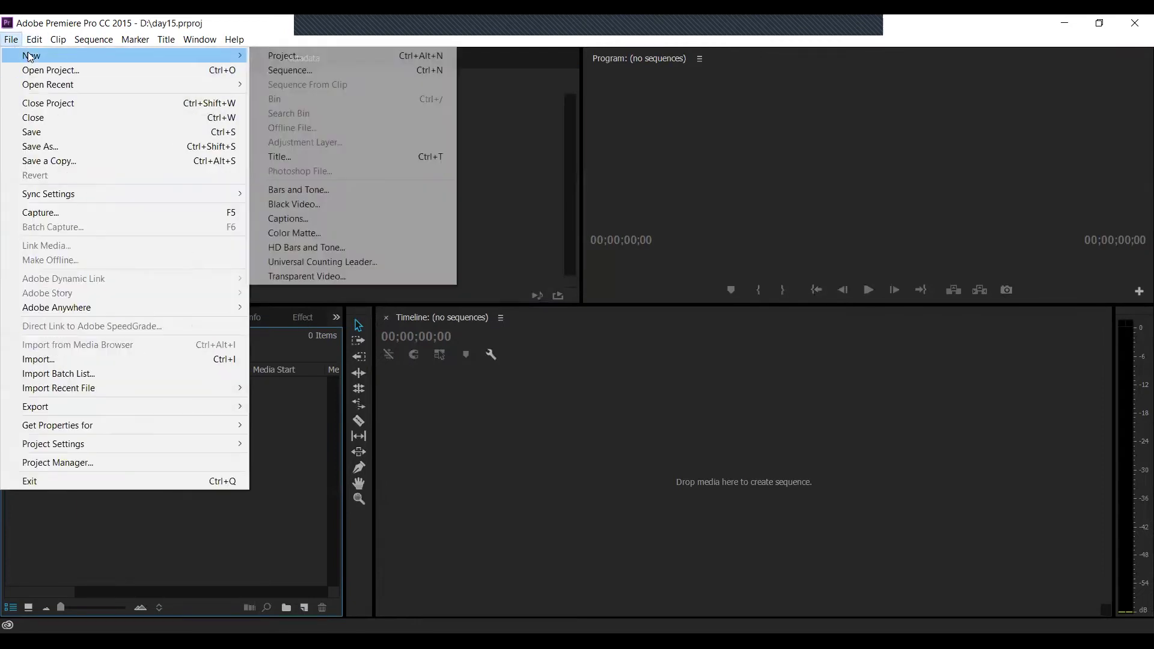
{"action": "left_click", "coordinate": [322, 70]}
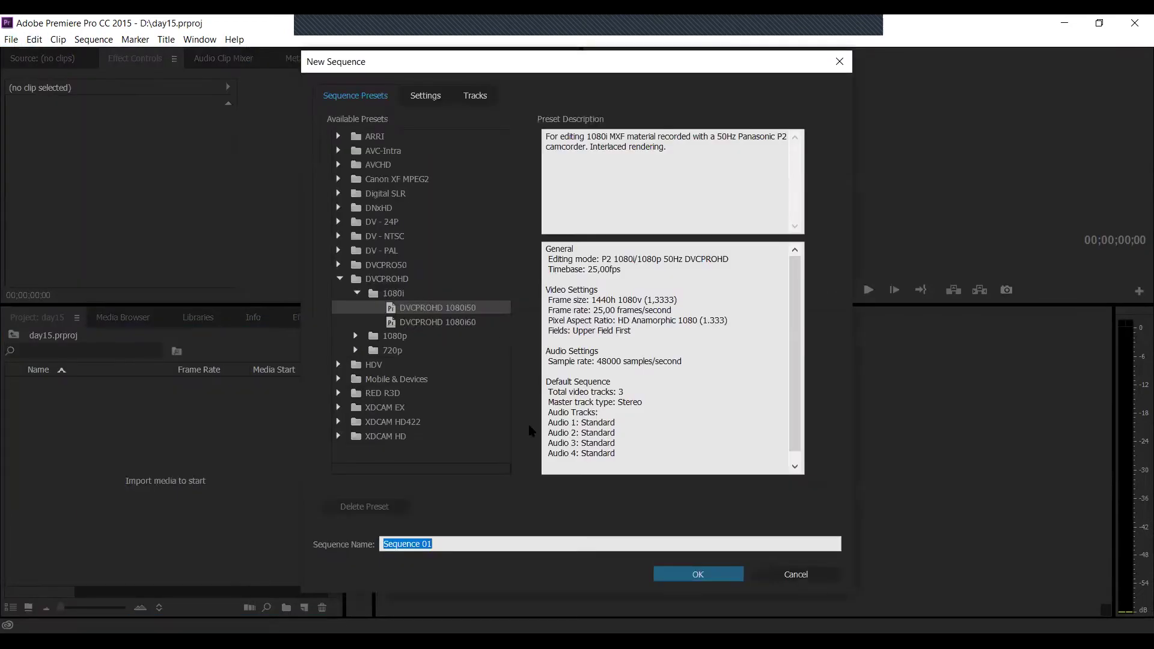
{"action": "left_click", "coordinate": [355, 293]}
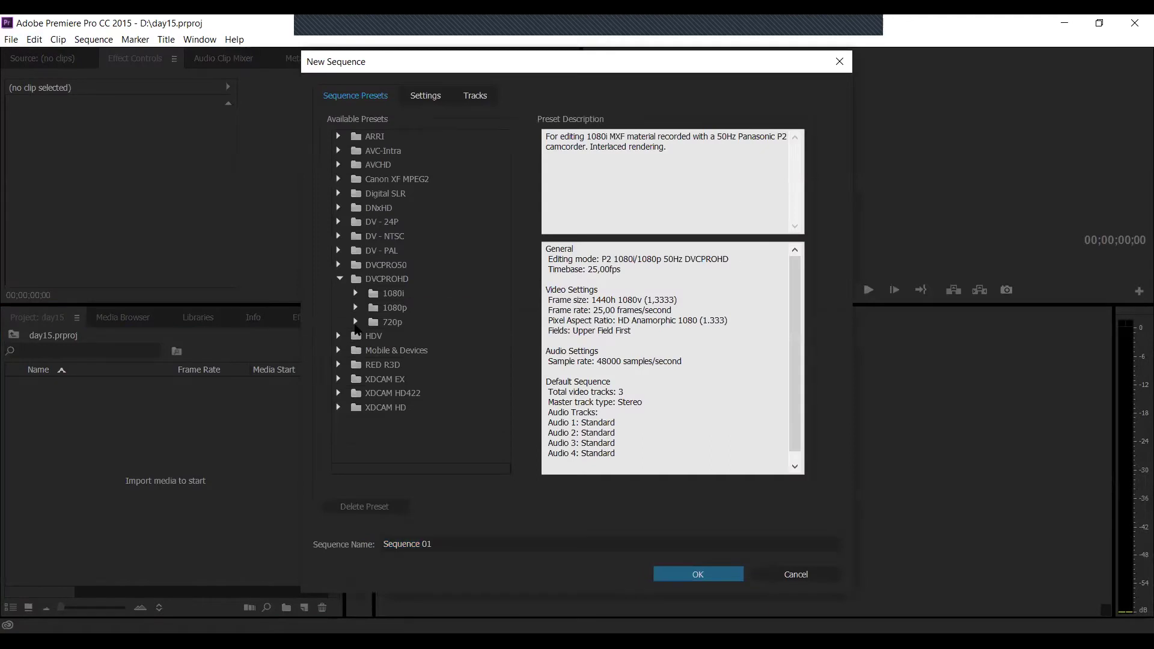
{"action": "left_click", "coordinate": [356, 322]}
{"action": "left_click", "coordinate": [475, 337]}
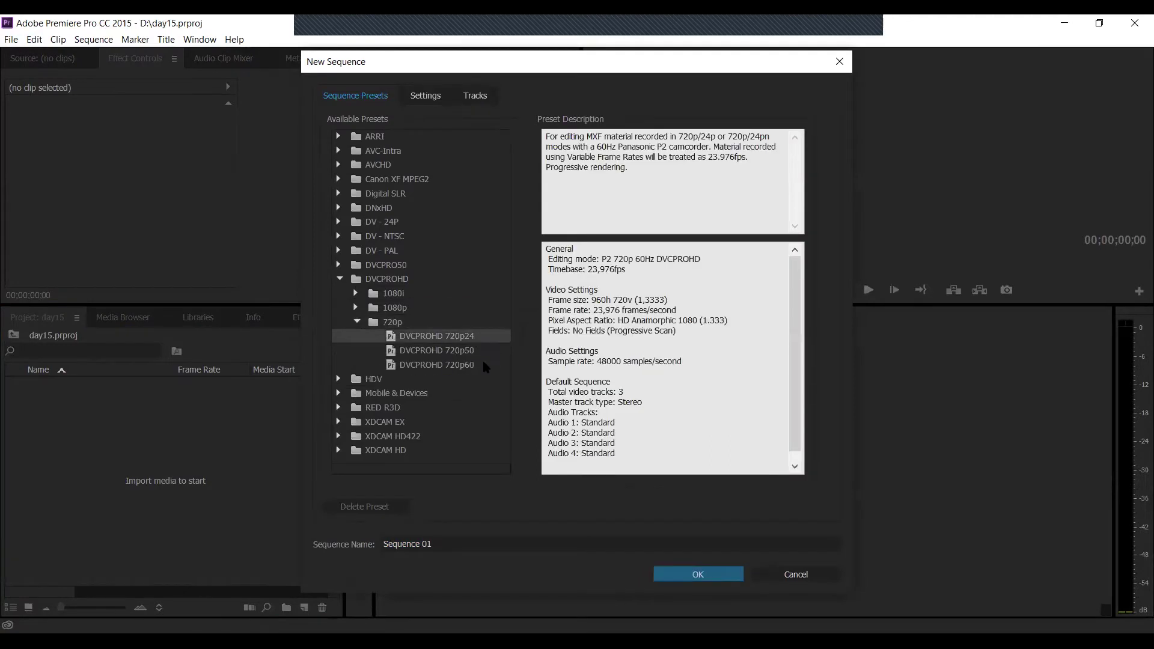
{"action": "left_click", "coordinate": [698, 575]}
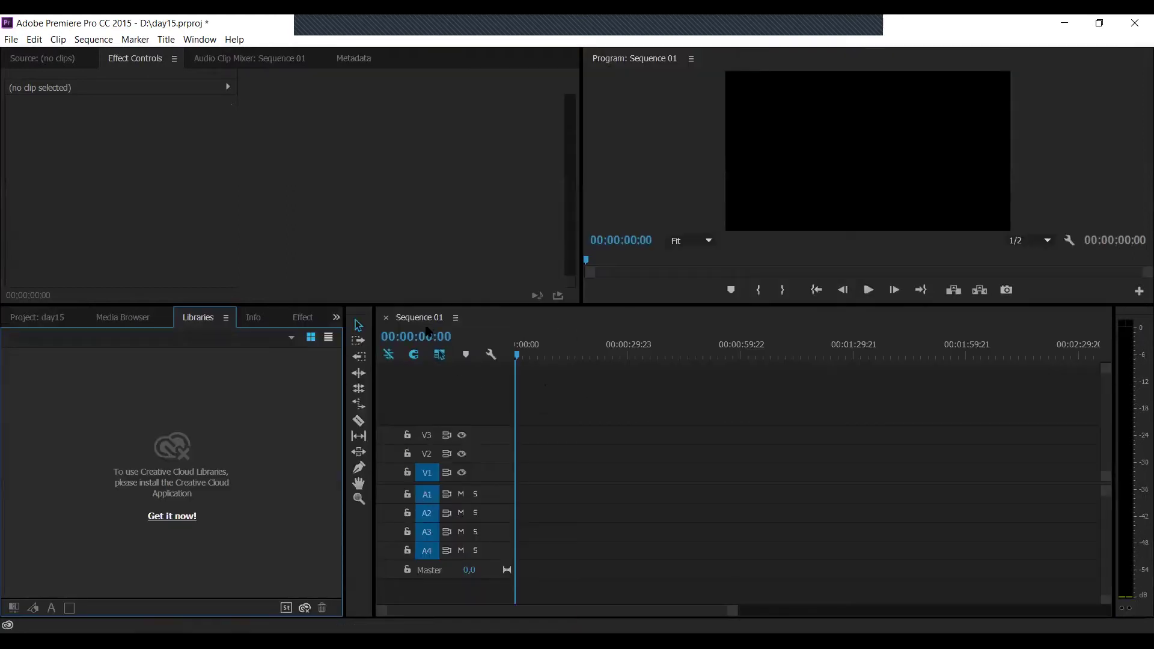
{"action": "right_click", "coordinate": [411, 322]}
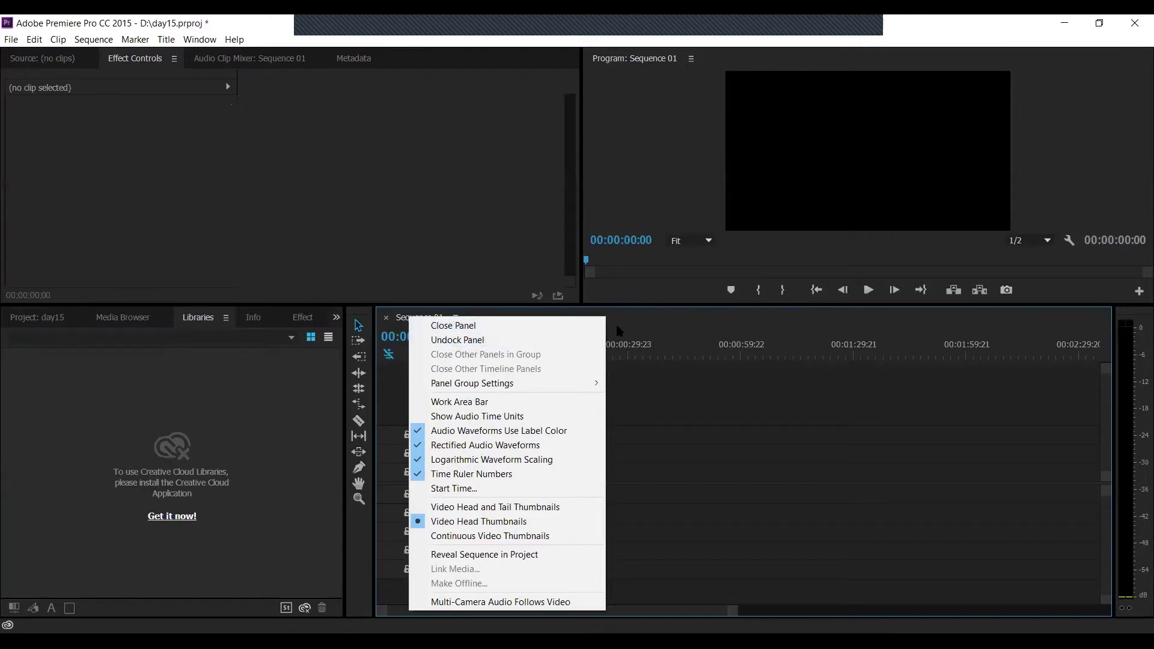
{"action": "left_click", "coordinate": [753, 483]}
- Add a new title item named text1 to the project, keeping the default video settings
{"action": "left_click", "coordinate": [31, 309]}
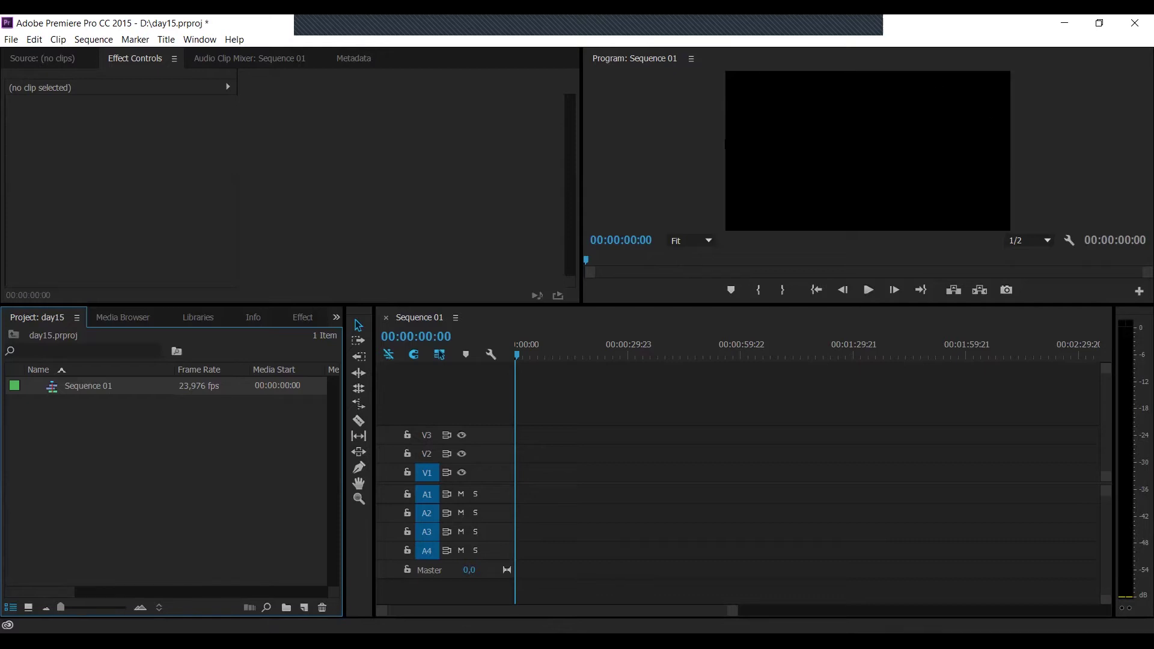
{"action": "left_click", "coordinate": [122, 452]}
{"action": "left_click", "coordinate": [305, 608]}
{"action": "left_click", "coordinate": [304, 609]}
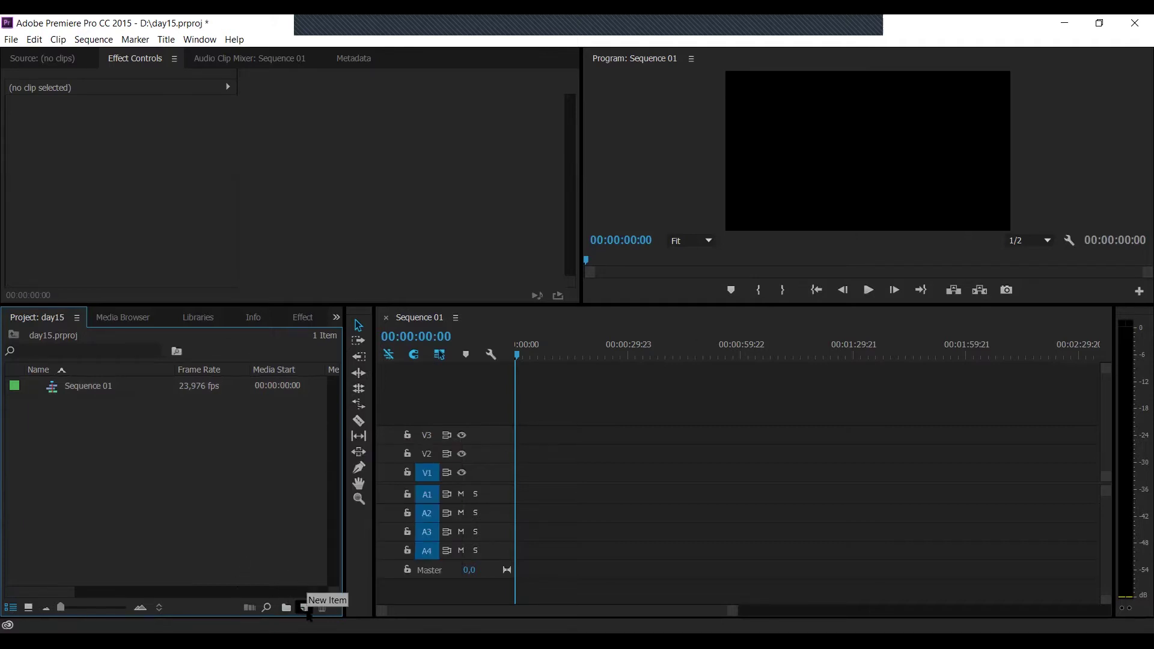
{"action": "left_click", "coordinate": [304, 608]}
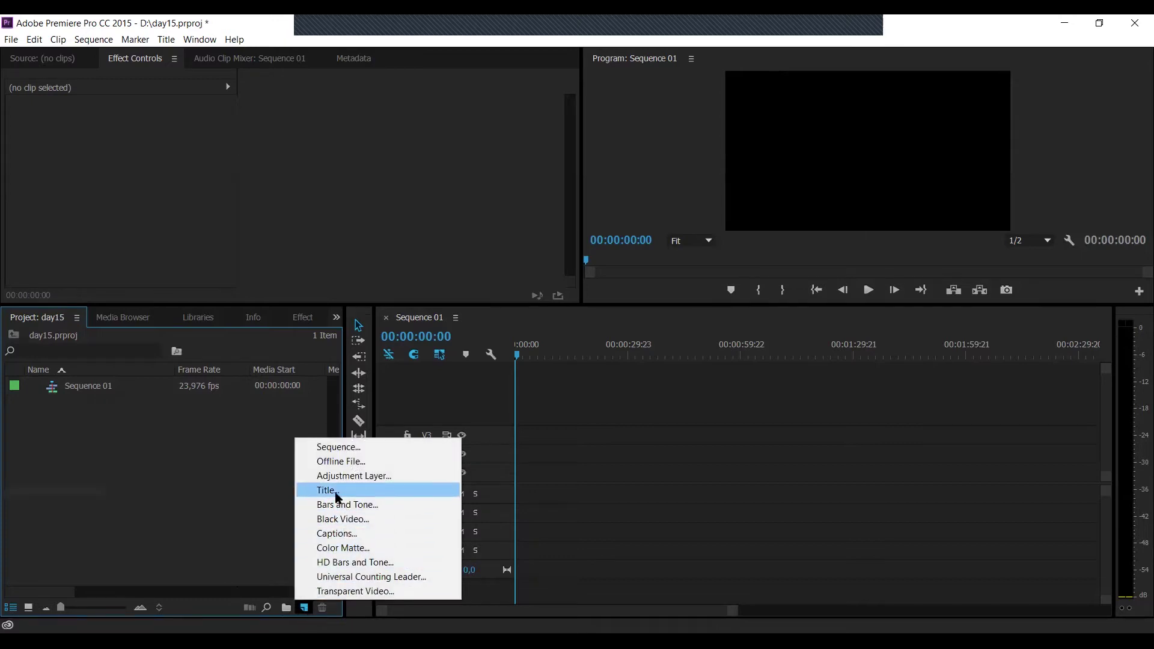
{"action": "left_click", "coordinate": [327, 491]}
{"action": "left_click", "coordinate": [611, 369]}
{"action": "left_click_drag", "start_coordinate": [611, 370], "coordinate": [494, 368]}
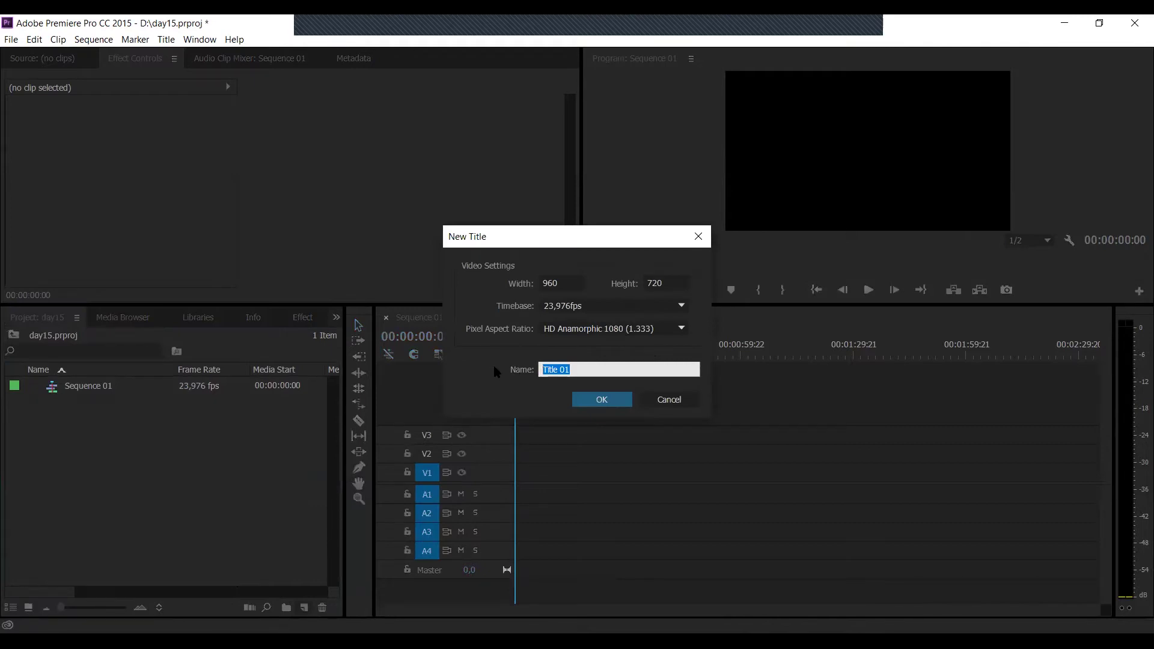
{"action": "type", "text": "text1"}
{"action": "key", "text": "Return"}
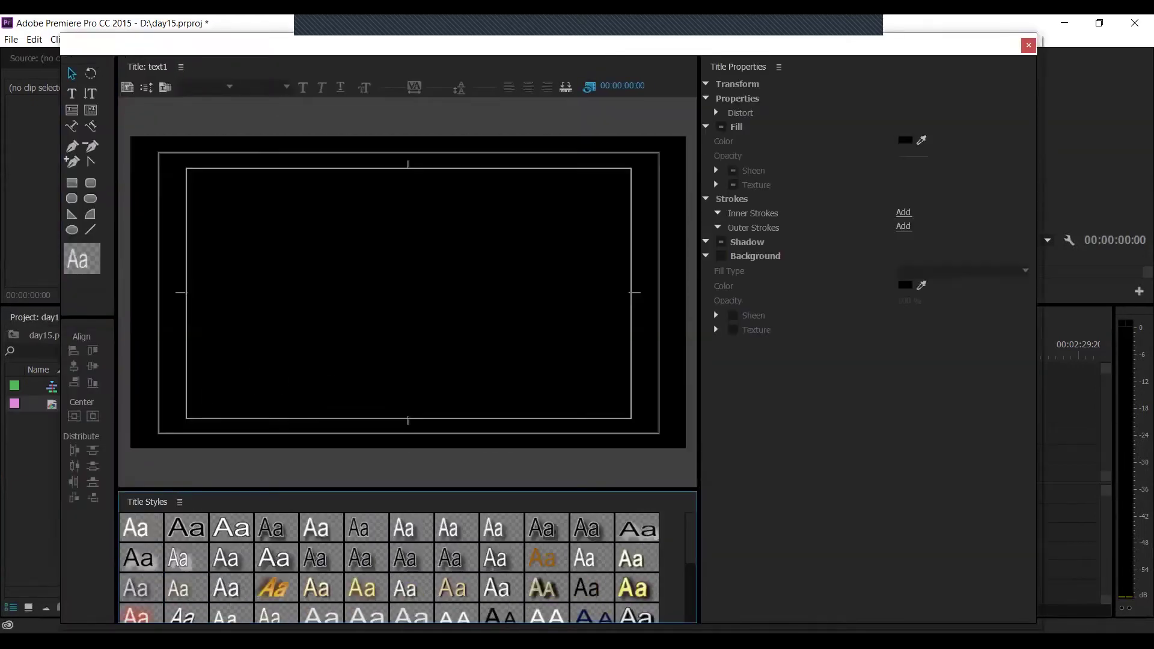
- Place the text "text1" in the lower-left corner of the title's inner safe area with the Type tool
{"action": "left_click", "coordinate": [71, 93]}
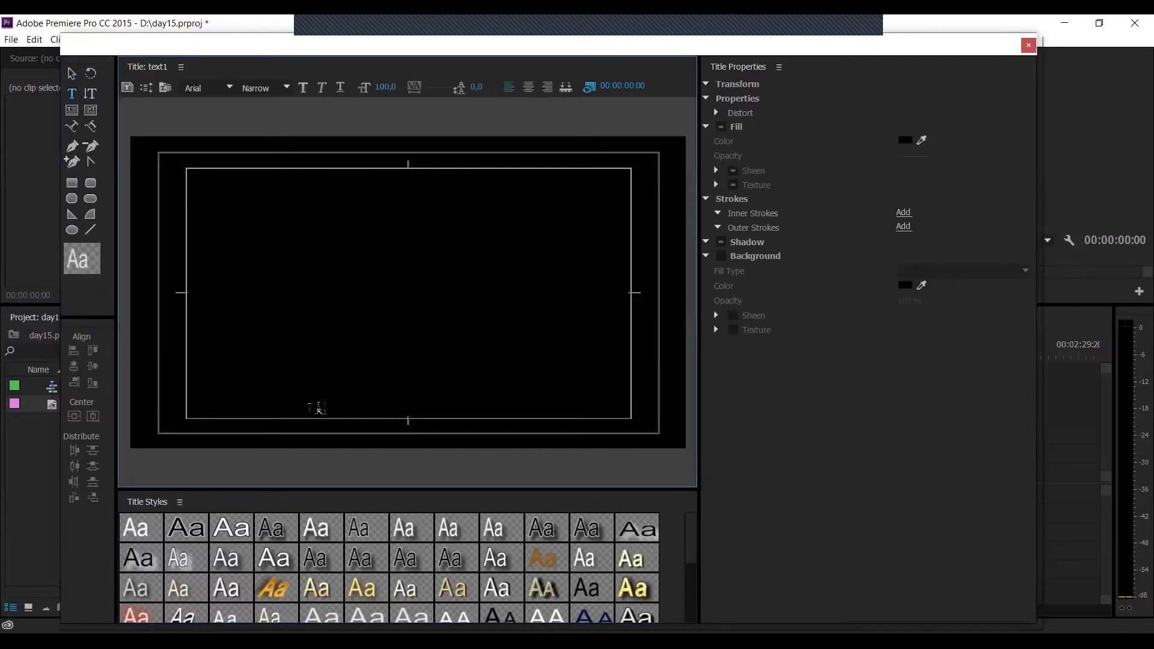
{"action": "left_click", "coordinate": [199, 407]}
{"action": "type", "text": "text"}
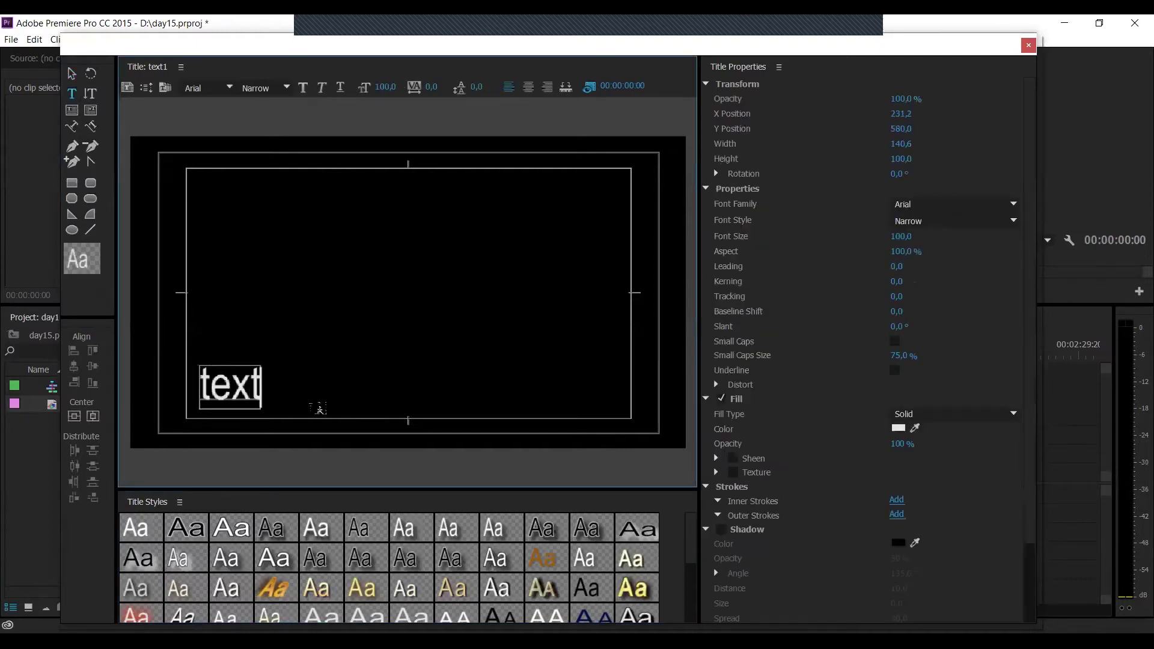
{"action": "type", "text": "1"}
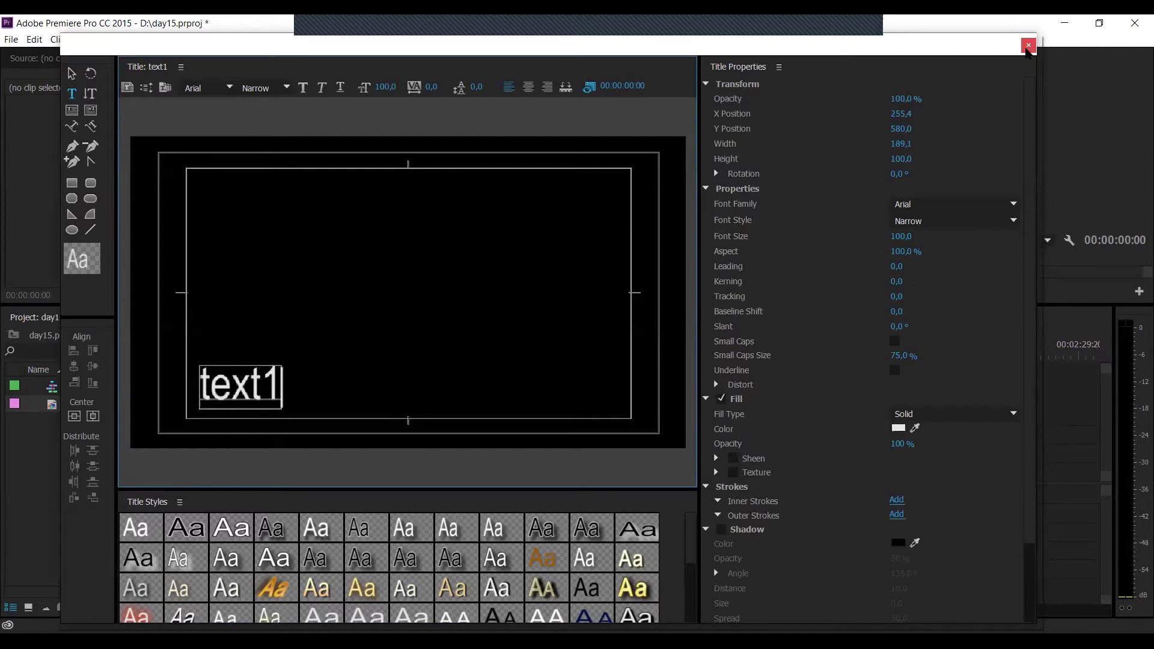
- Apply the gold bevelled small-caps title style to the text and close the title editor
{"action": "scroll", "coordinate": [411, 583], "scroll_direction": "down", "scroll_amount": 3}
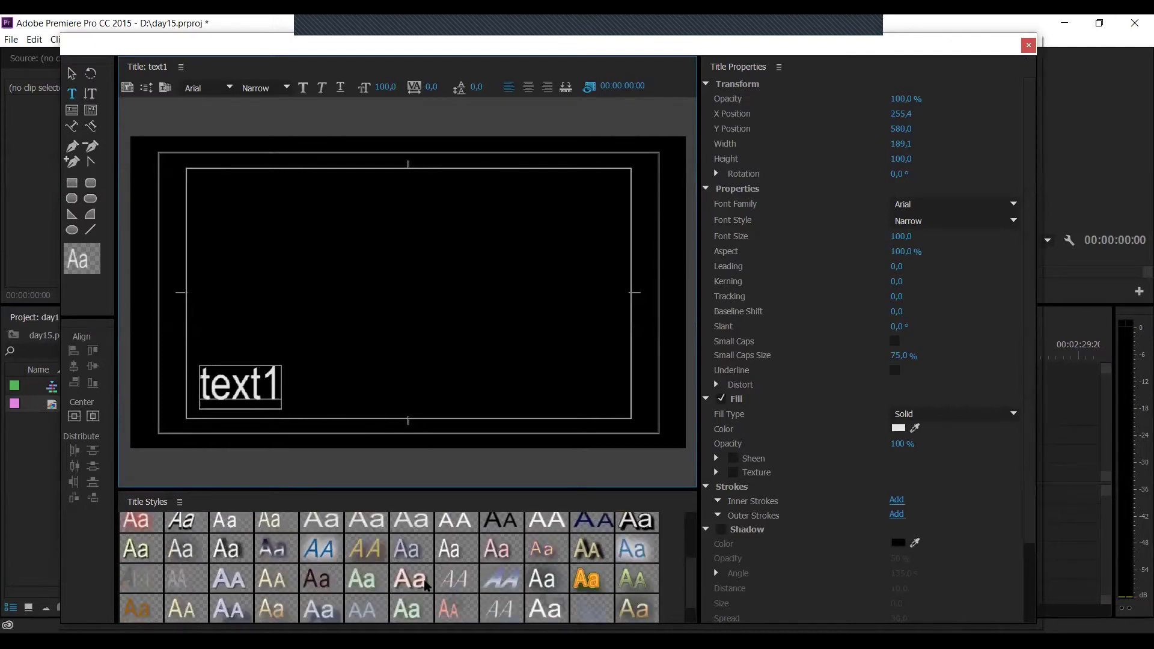
{"action": "scroll", "coordinate": [411, 583], "scroll_direction": "up", "scroll_amount": 4}
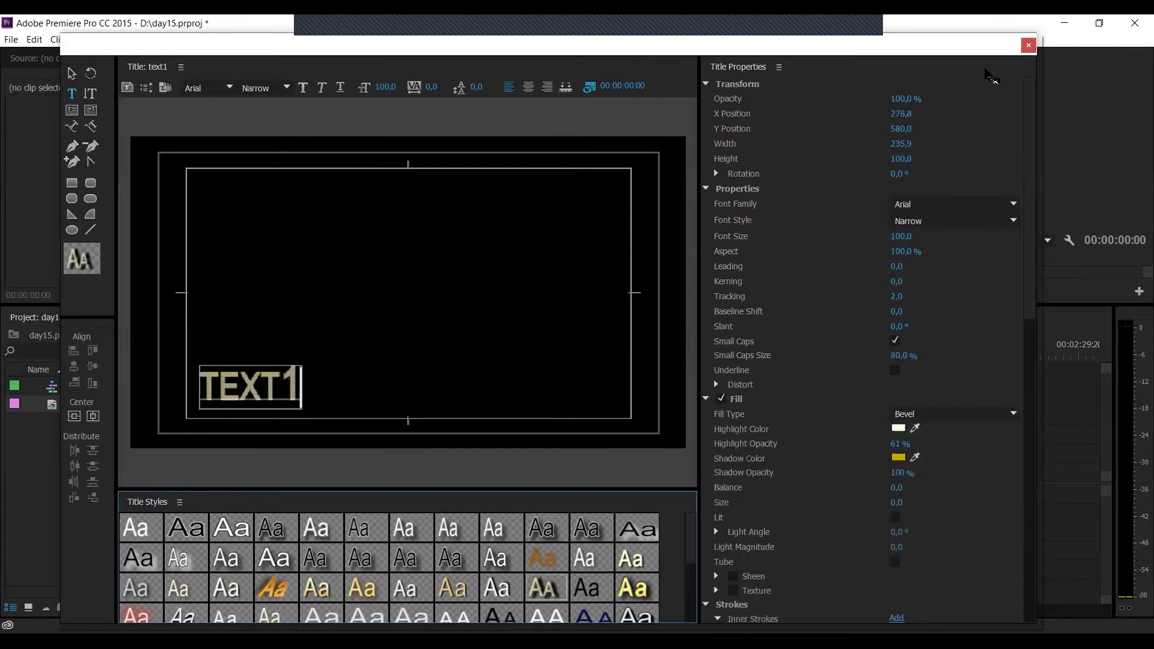
{"action": "left_click", "coordinate": [1027, 47]}
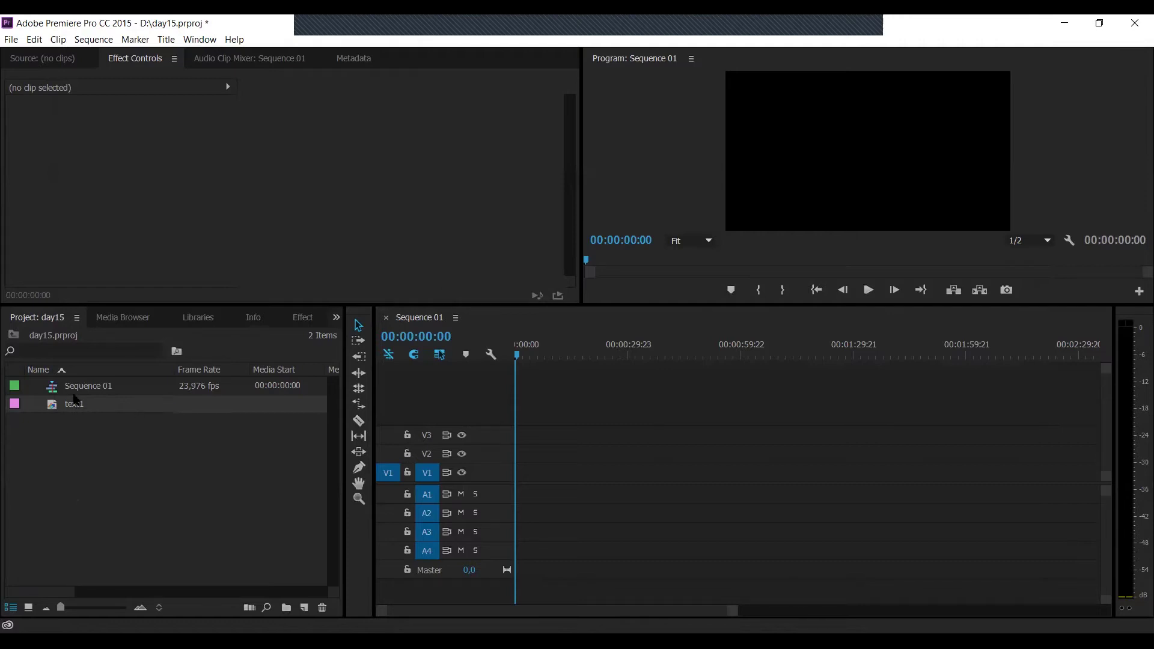
- Reopen the text1 title from the project to check it, and close the title editor
{"action": "left_click", "coordinate": [50, 410]}
{"action": "double_click", "coordinate": [49, 409]}
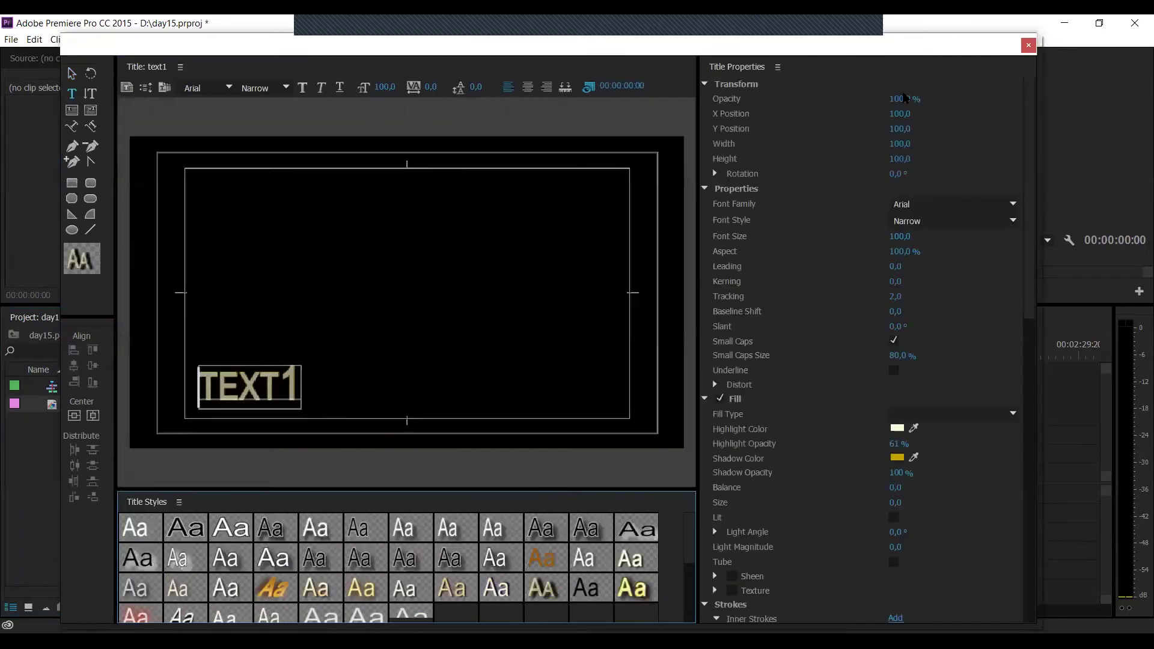
{"action": "key", "text": "ctrl+w"}
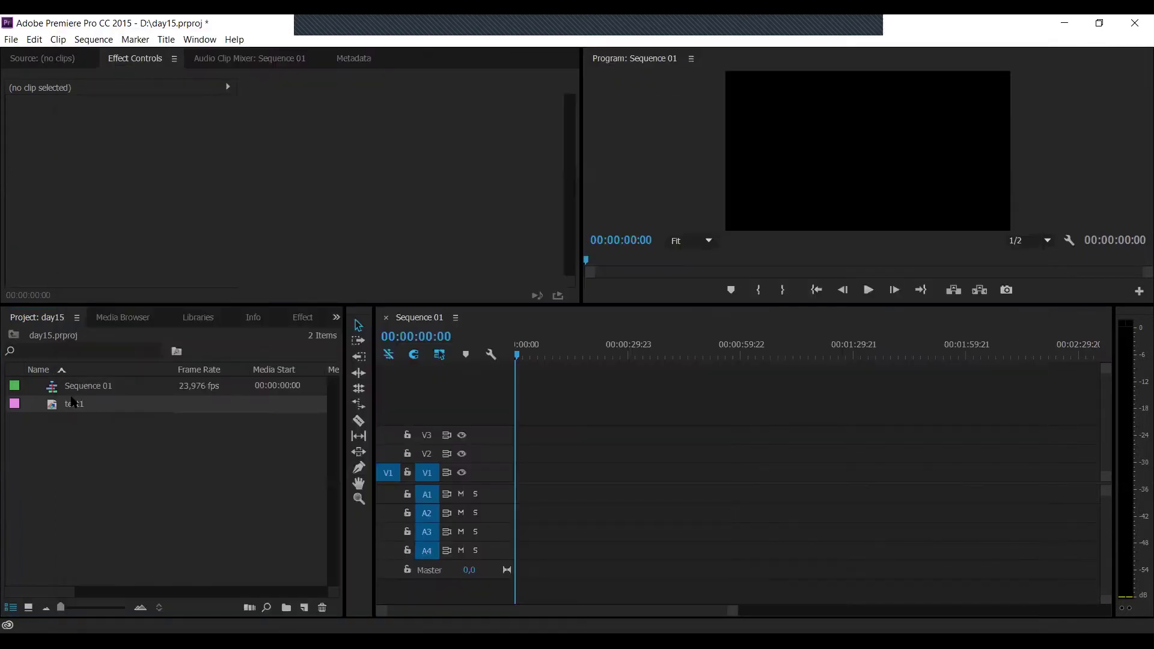
- Place the text1 title on video track V1 at the sequence start, preview it, and return the playhead to 00:00:00:00
{"action": "left_click_drag", "start_coordinate": [53, 409], "coordinate": [528, 473]}
{"action": "key", "text": "space"}
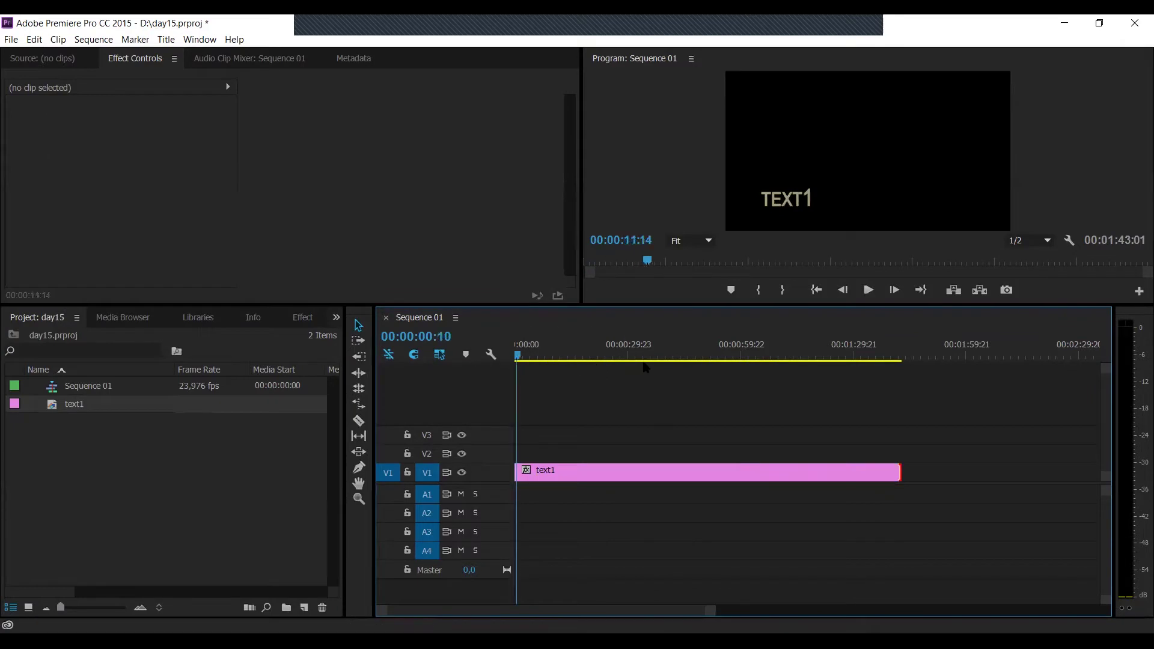
{"action": "left_click_drag", "start_coordinate": [672, 364], "coordinate": [529, 390]}
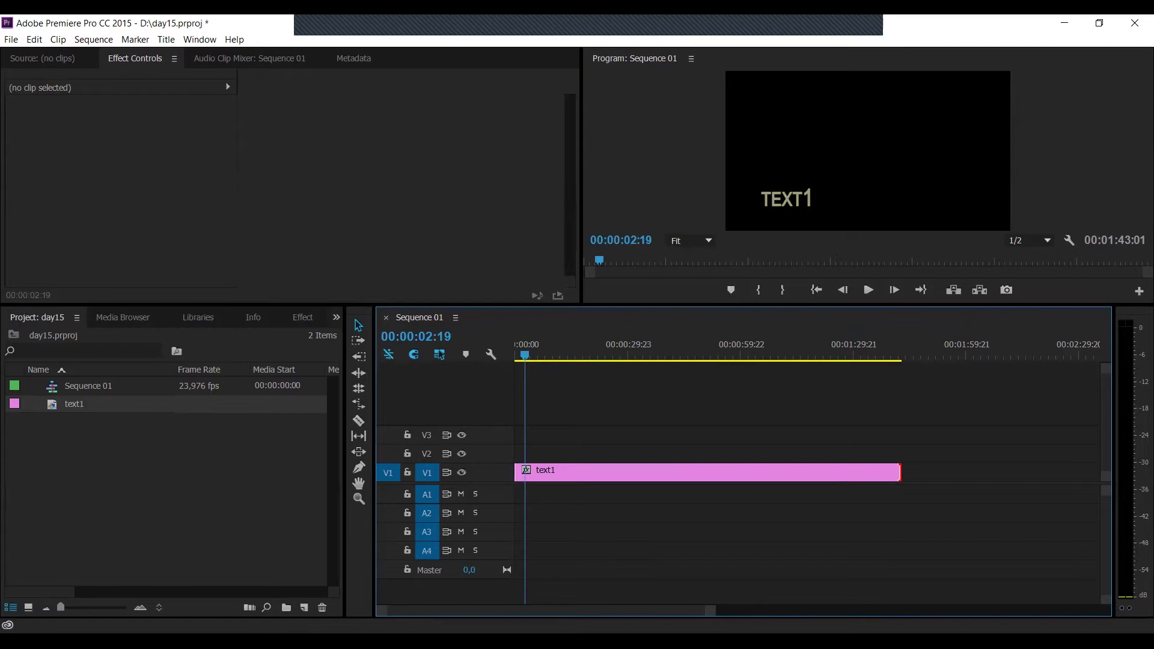
{"action": "left_click_drag", "start_coordinate": [524, 355], "coordinate": [505, 362]}
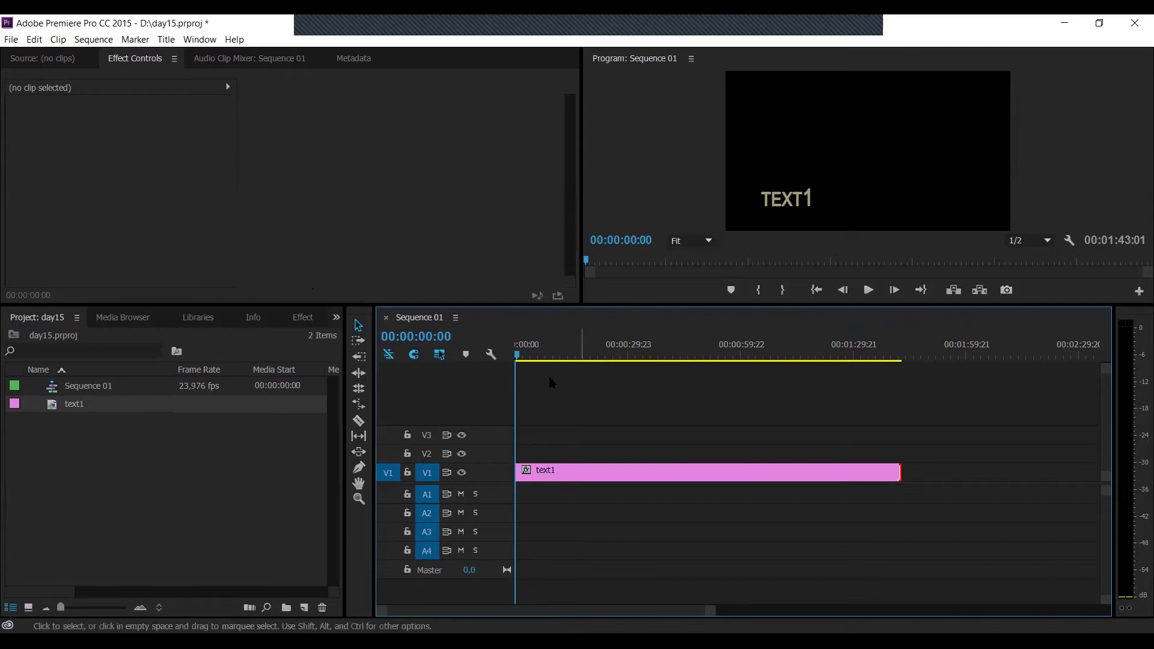
- Select the text1 clip on V1 and display its effect controls with the playhead at the sequence start
{"action": "left_click", "coordinate": [540, 471]}
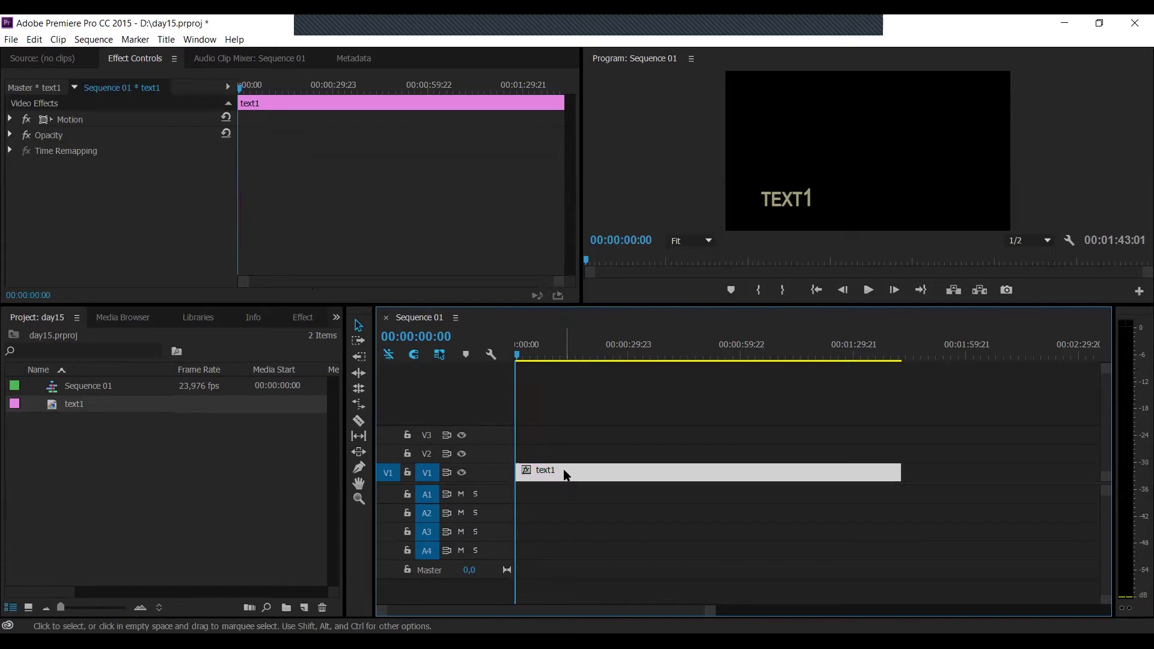
{"action": "left_click", "coordinate": [630, 357]}
{"action": "key", "text": "Home"}
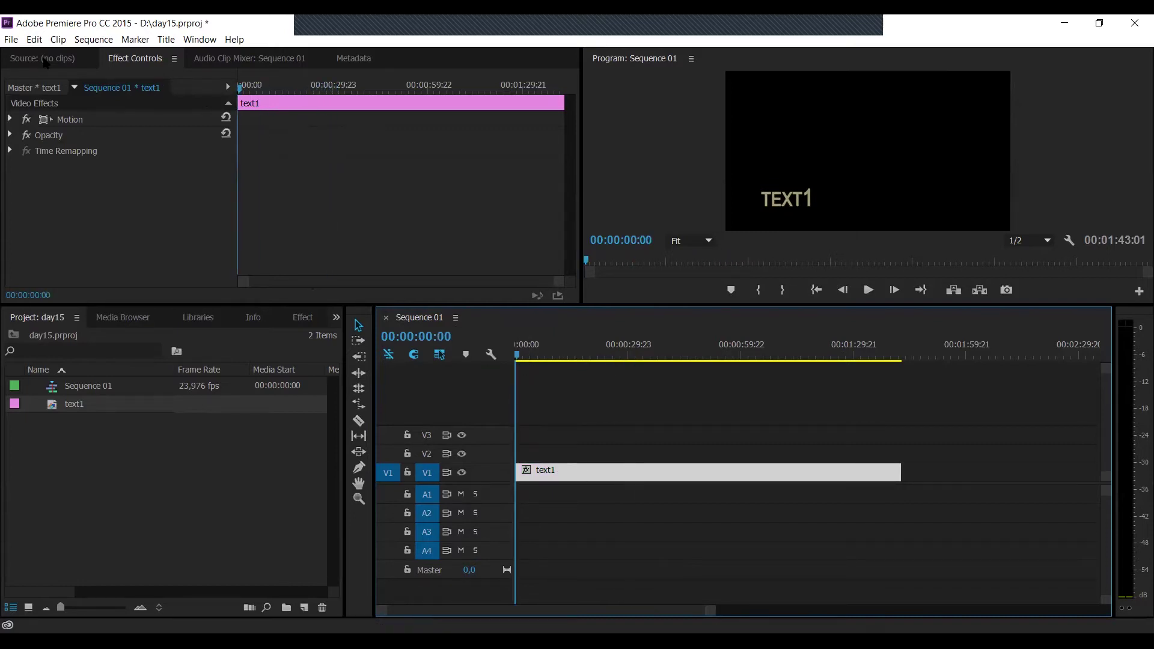
{"action": "left_click", "coordinate": [45, 60]}
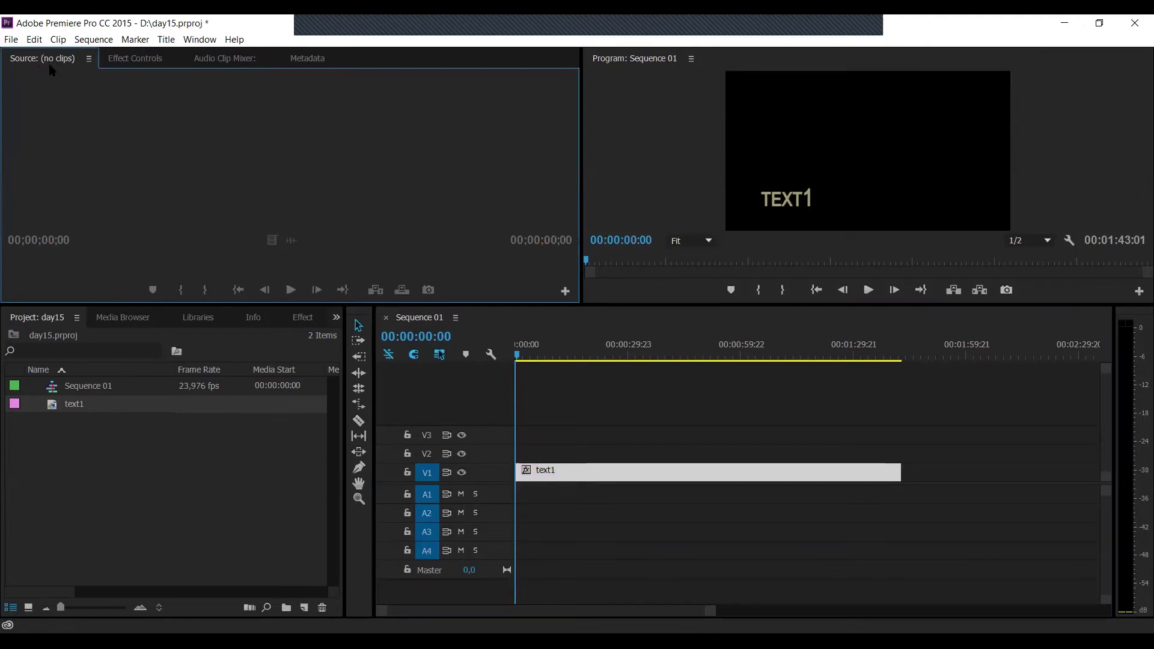
{"action": "left_click", "coordinate": [130, 64]}
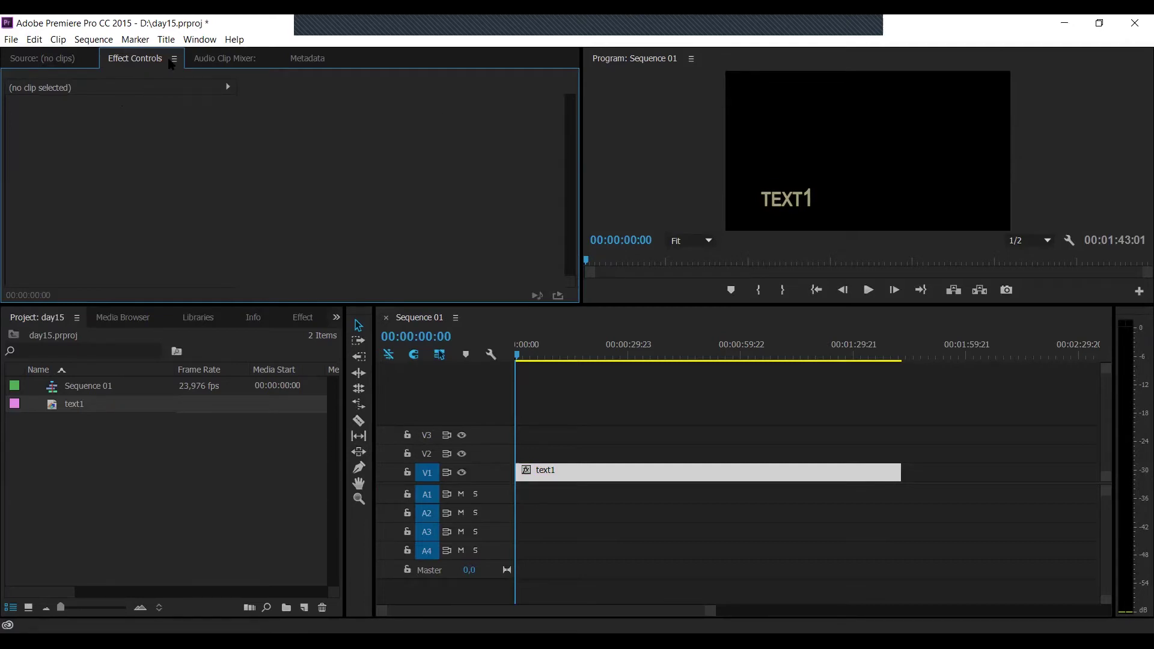
{"action": "left_click", "coordinate": [72, 60]}
{"action": "left_click", "coordinate": [117, 68]}
{"action": "left_click", "coordinate": [597, 479]}
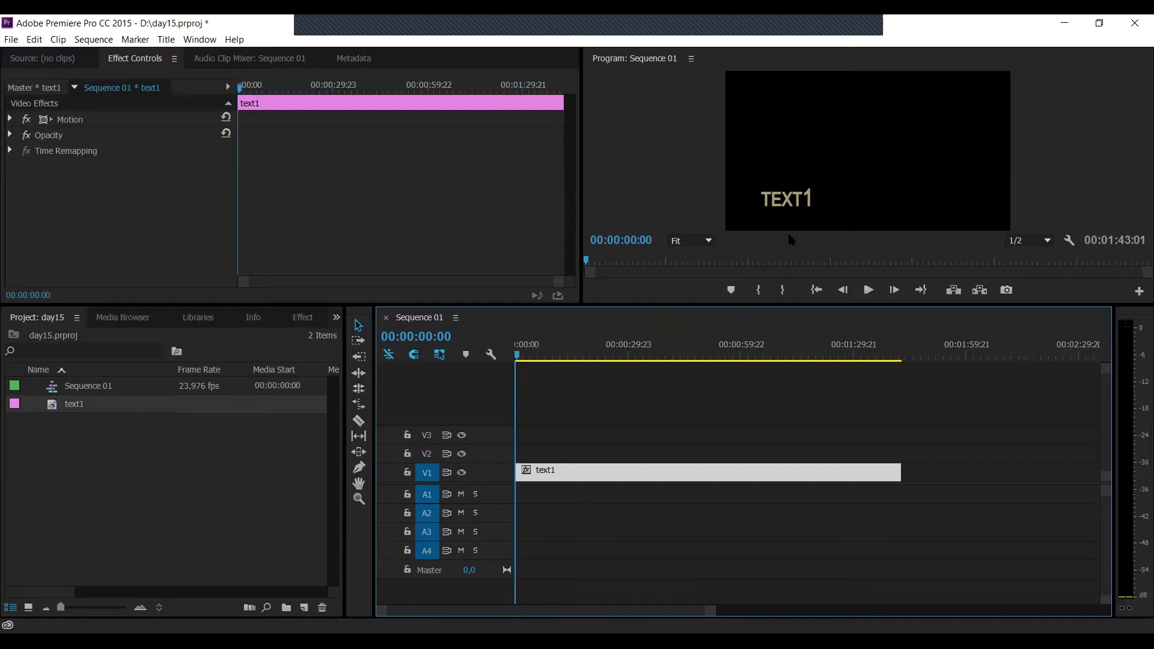
- Expand the text1 clip's Motion properties and set its horizontal Position to about 660
{"action": "left_click", "coordinate": [13, 120]}
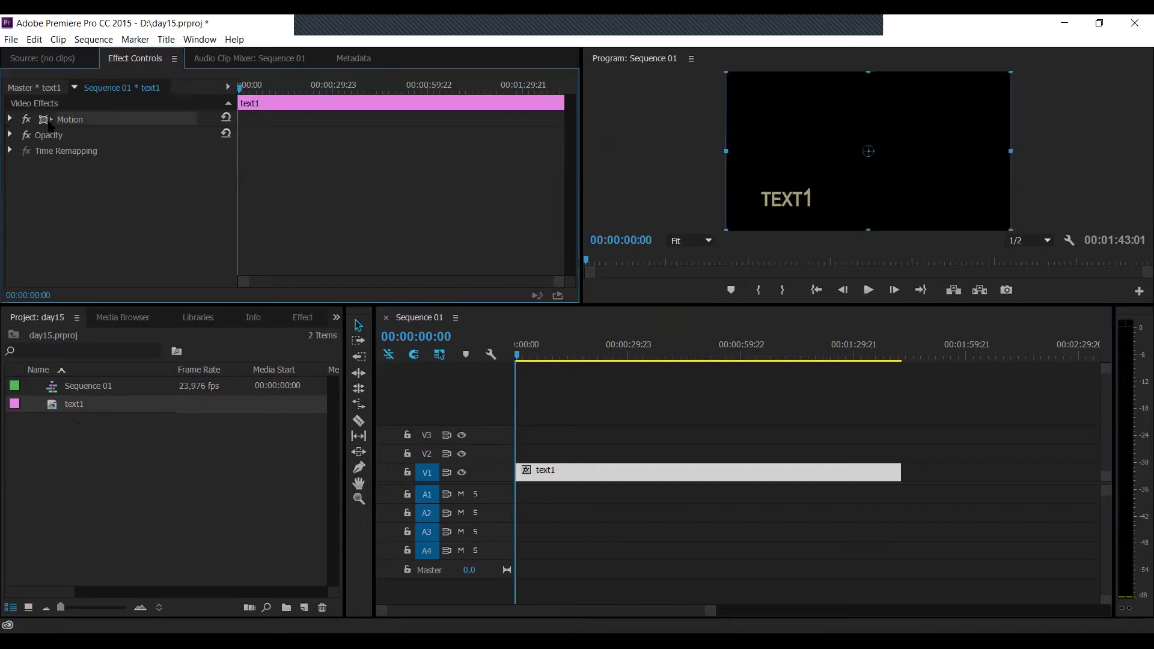
{"action": "left_click", "coordinate": [10, 118]}
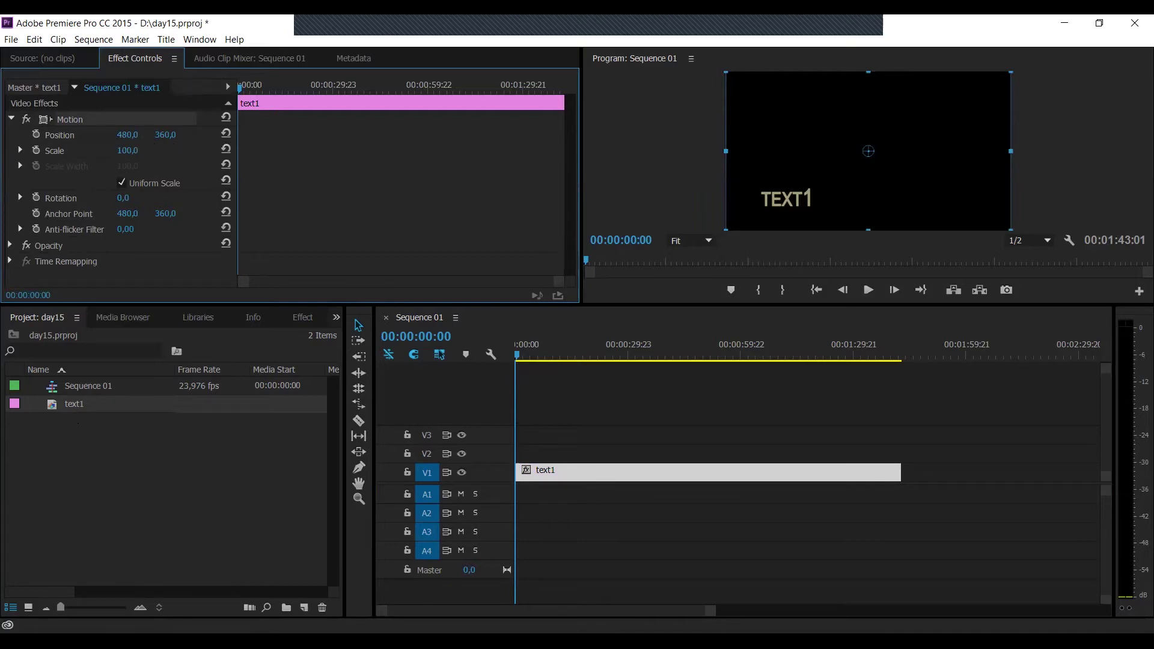
{"action": "left_click_drag", "start_coordinate": [127, 139], "coordinate": [235, 139]}
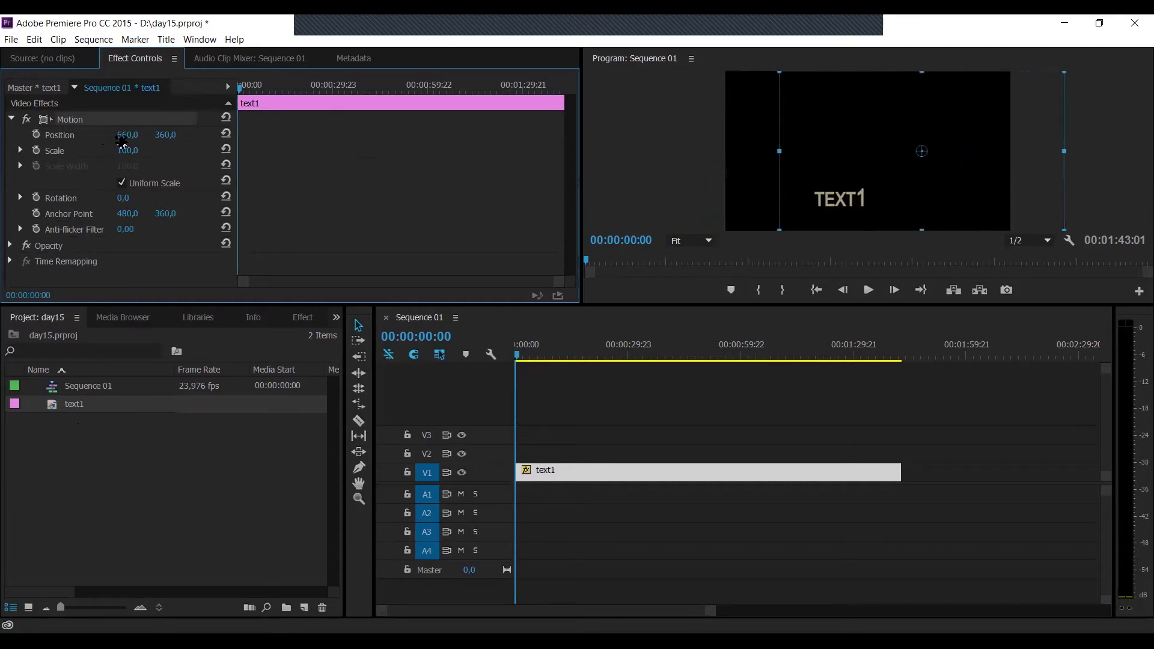
- Try moving the text1 title sideways, and set its horizontal Position to exactly 480
{"action": "left_click_drag", "start_coordinate": [128, 138], "coordinate": [184, 138]}
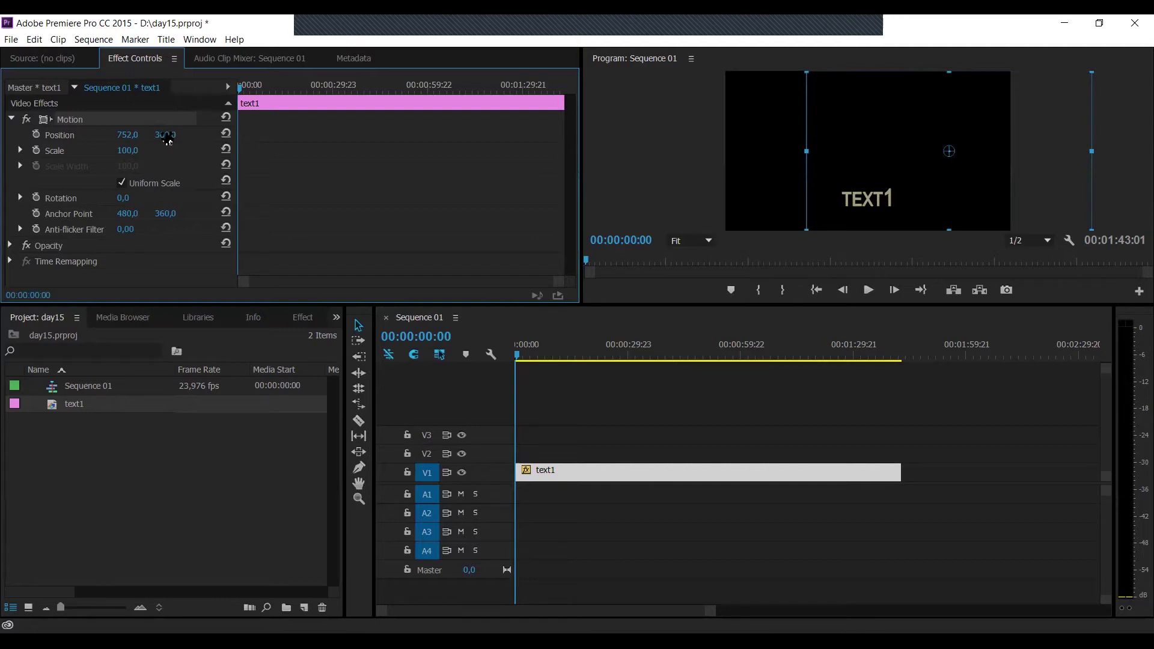
{"action": "mouse_move", "coordinate": [134, 136]}
{"action": "left_mouse_down"}
{"action": "mouse_move", "coordinate": [118, 136]}
{"action": "mouse_move", "coordinate": [137, 136]}
{"action": "left_mouse_up"}
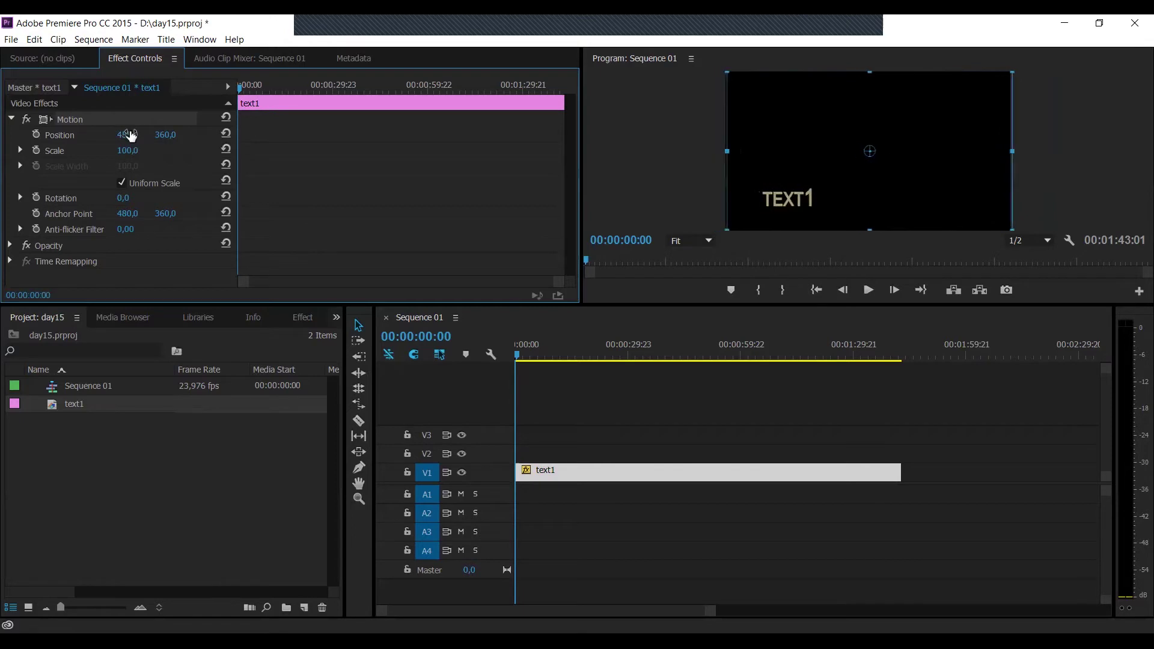
{"action": "left_click", "coordinate": [133, 133]}
{"action": "type", "text": "480"}
{"action": "key", "text": "Return"}
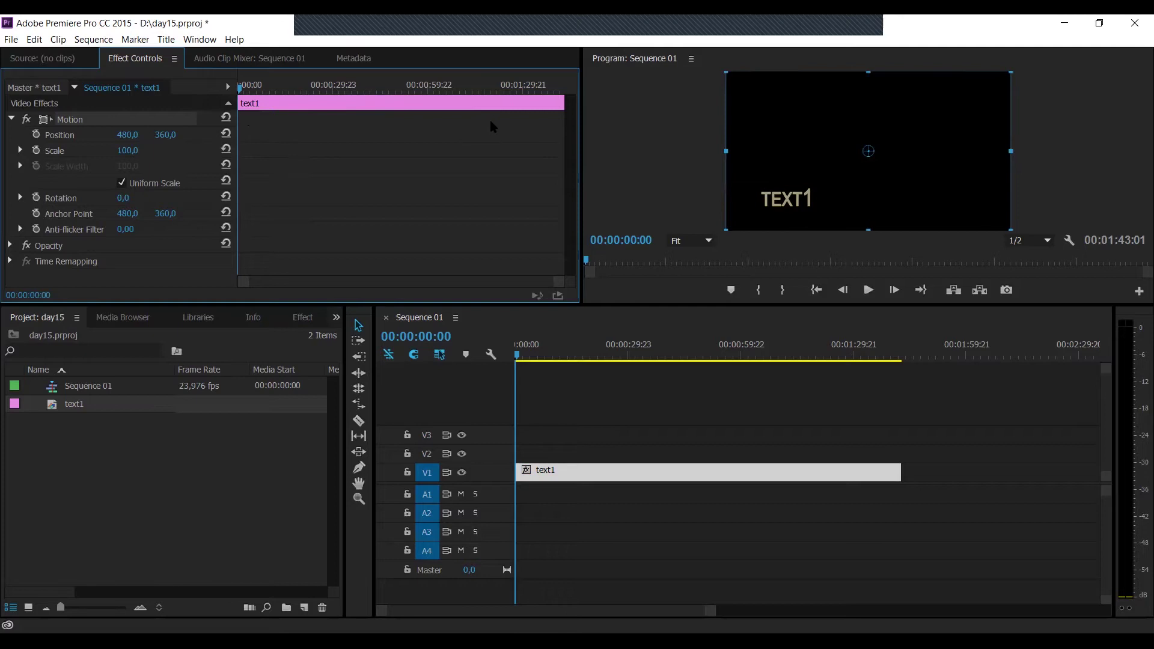
- Enable Position animation at the sequence start and set the horizontal Position to about 1107 at 00:00:18:00
{"action": "mouse_move", "coordinate": [239, 88]}
{"action": "left_mouse_down"}
{"action": "mouse_move", "coordinate": [382, 88]}
{"action": "mouse_move", "coordinate": [391, 106]}
{"action": "mouse_move", "coordinate": [239, 102]}
{"action": "left_mouse_up"}
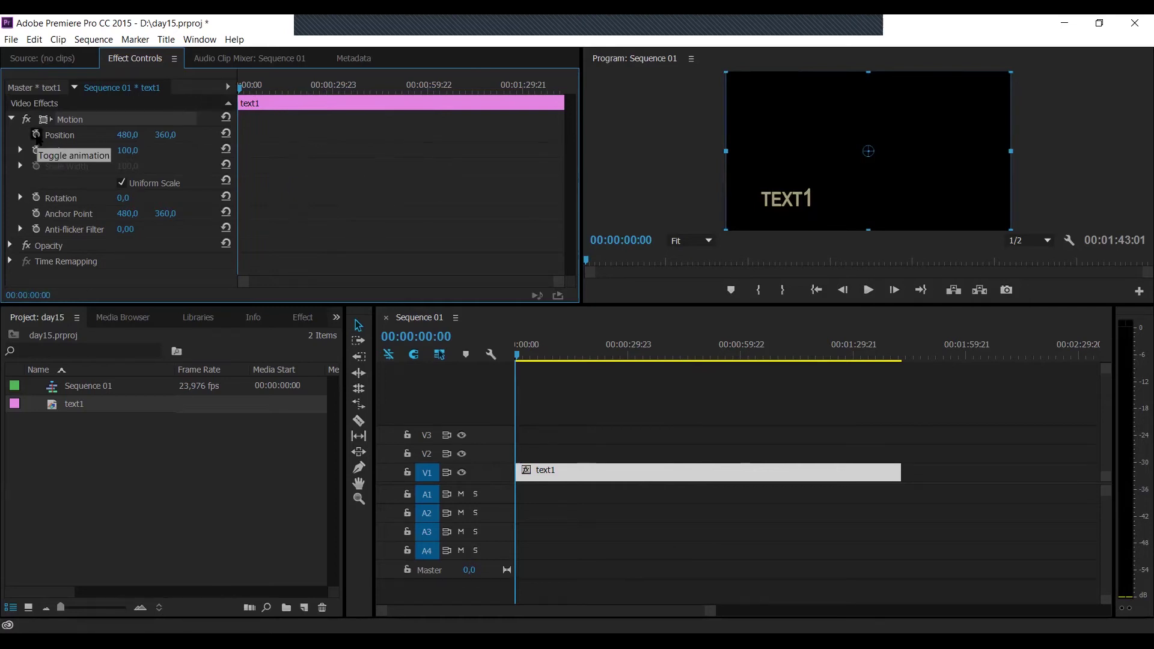
{"action": "left_click", "coordinate": [36, 134]}
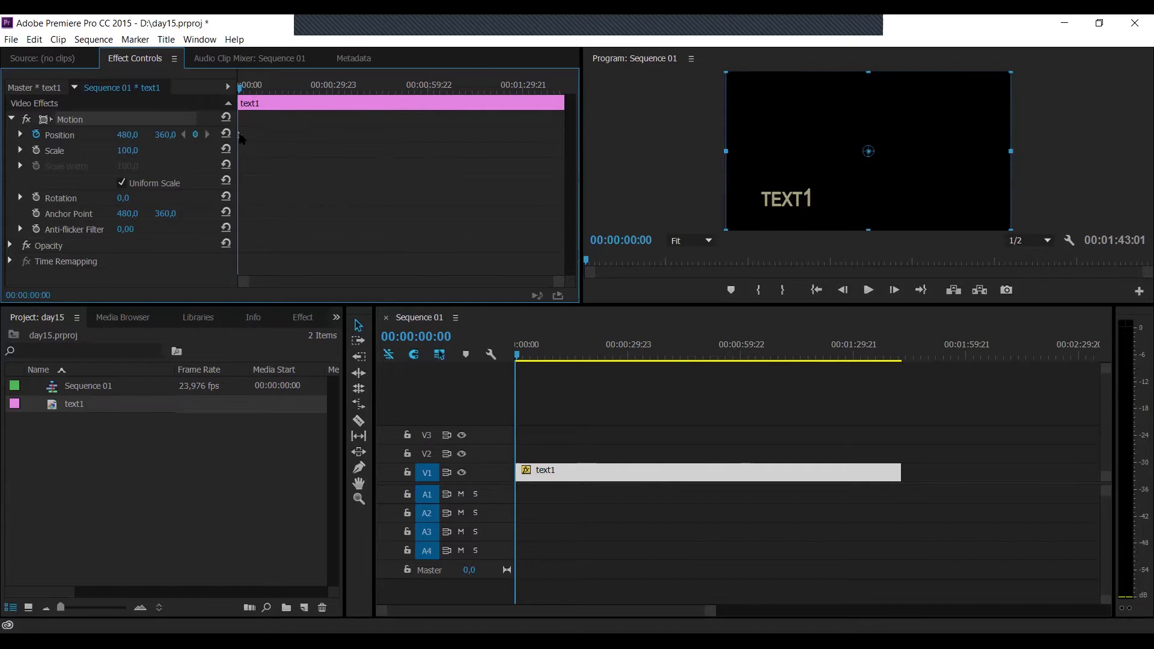
{"action": "left_click_drag", "start_coordinate": [239, 88], "coordinate": [296, 116]}
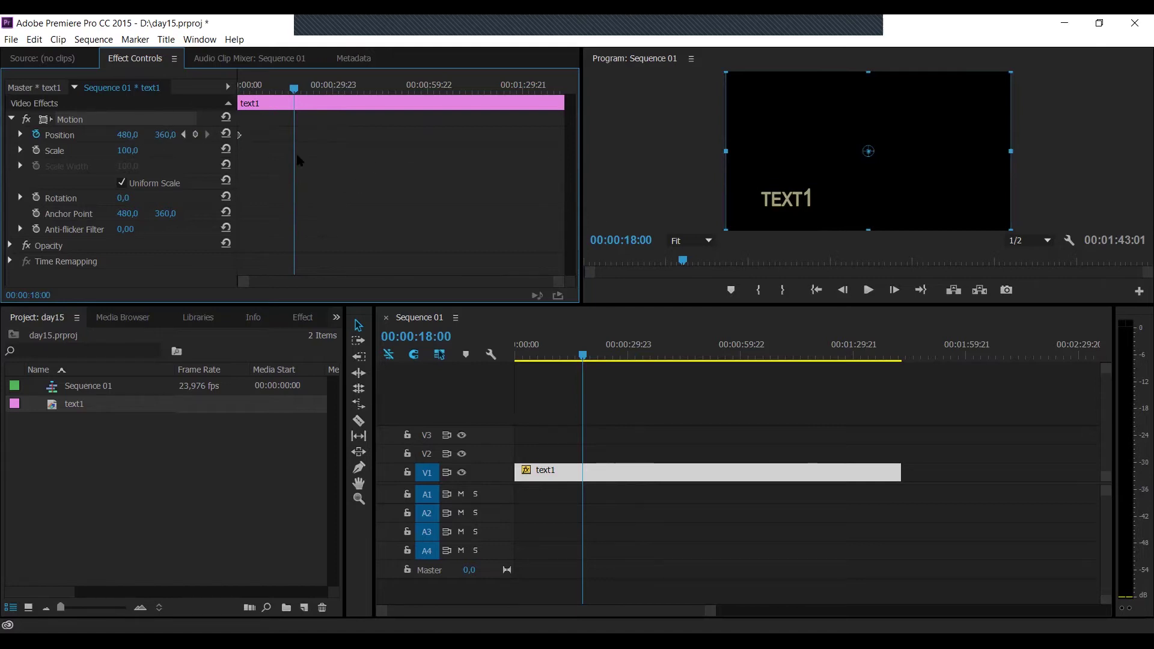
{"action": "left_click_drag", "start_coordinate": [127, 137], "coordinate": [390, 137]}
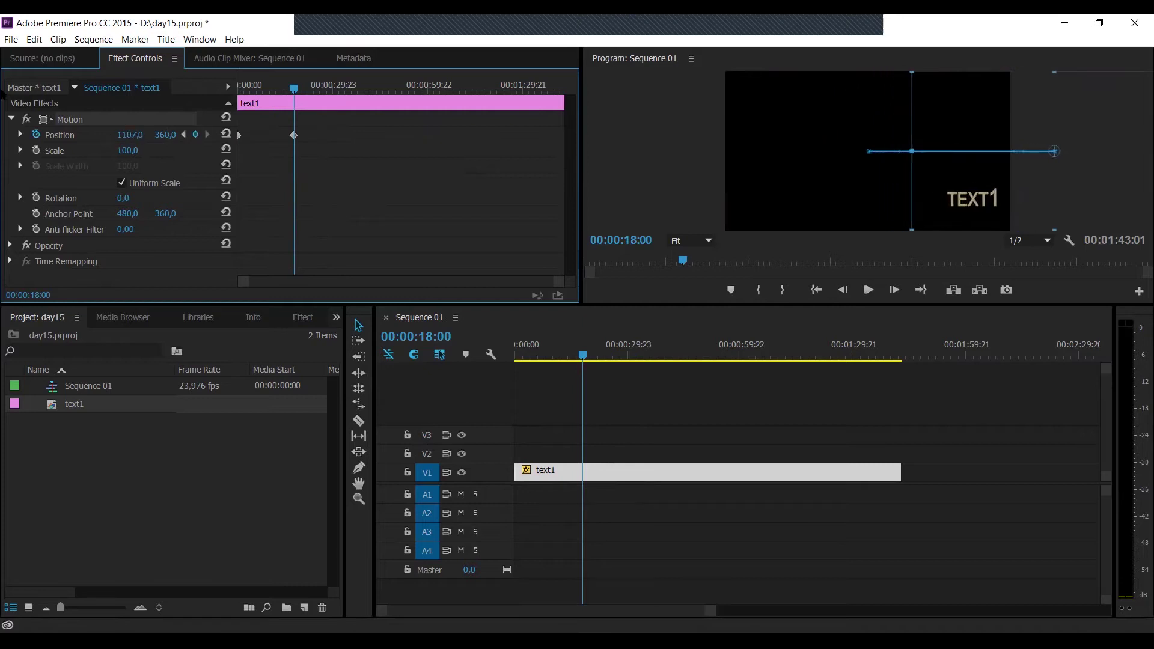
- Return the playhead to the sequence start and preview the title's Position animation for several seconds
{"action": "left_click_drag", "start_coordinate": [295, 88], "coordinate": [232, 137]}
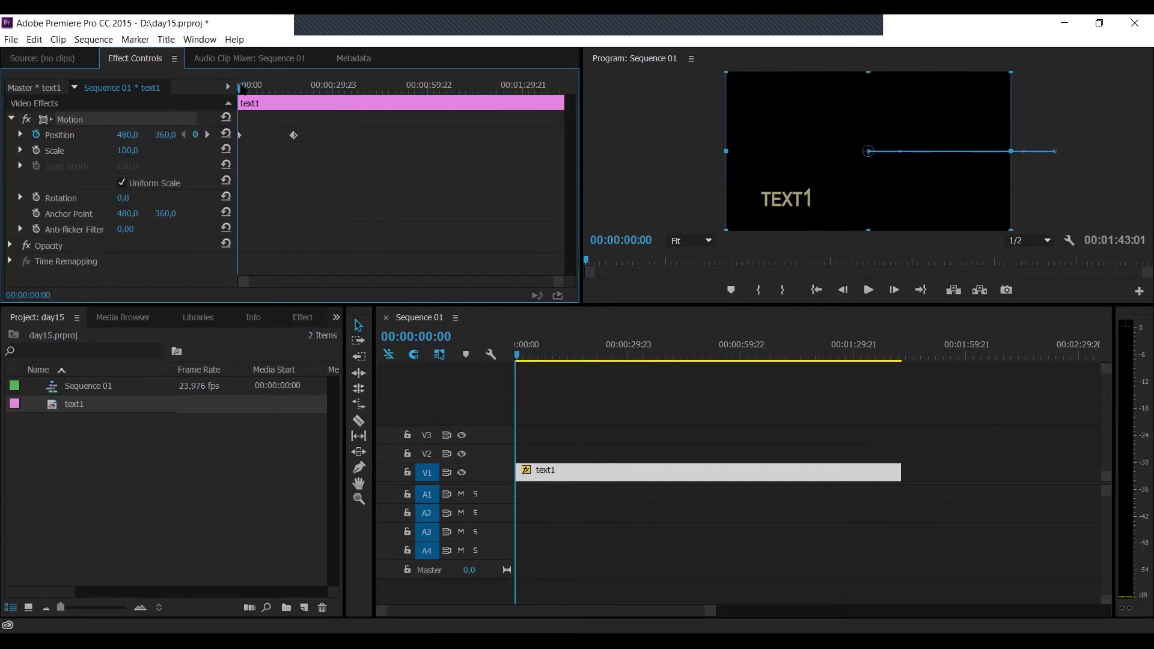
{"action": "mouse_move", "coordinate": [240, 88]}
{"action": "left_mouse_down"}
{"action": "mouse_move", "coordinate": [296, 87]}
{"action": "mouse_move", "coordinate": [240, 87]}
{"action": "left_mouse_up"}
{"action": "left_click", "coordinate": [867, 290]}
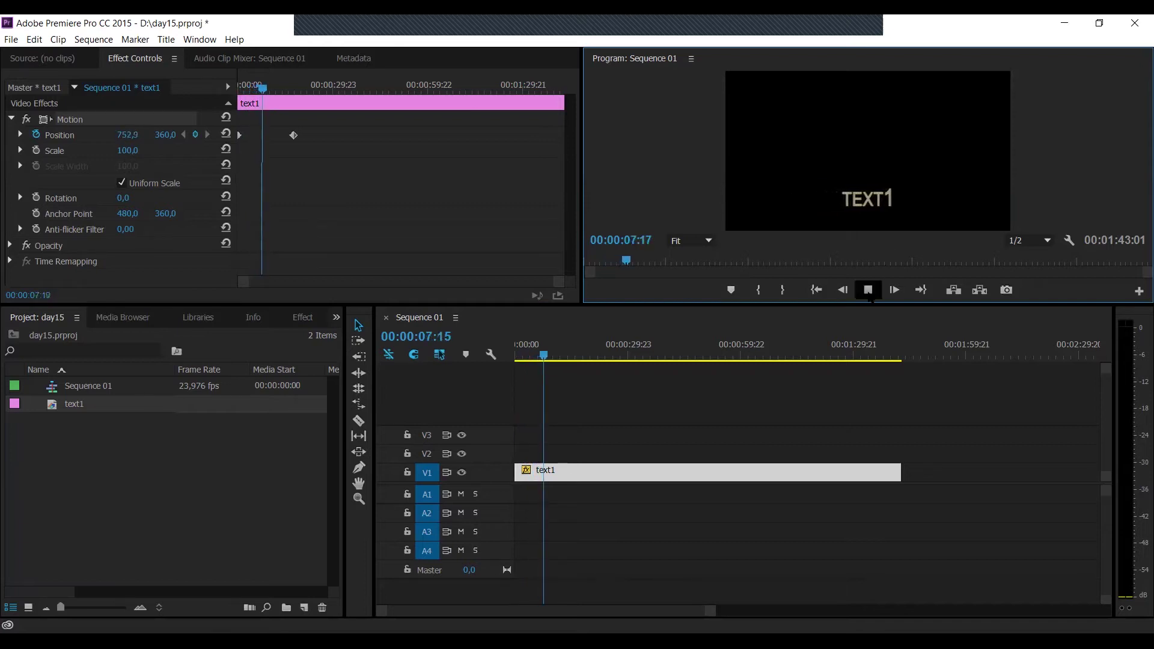
{"action": "key", "text": "space"}
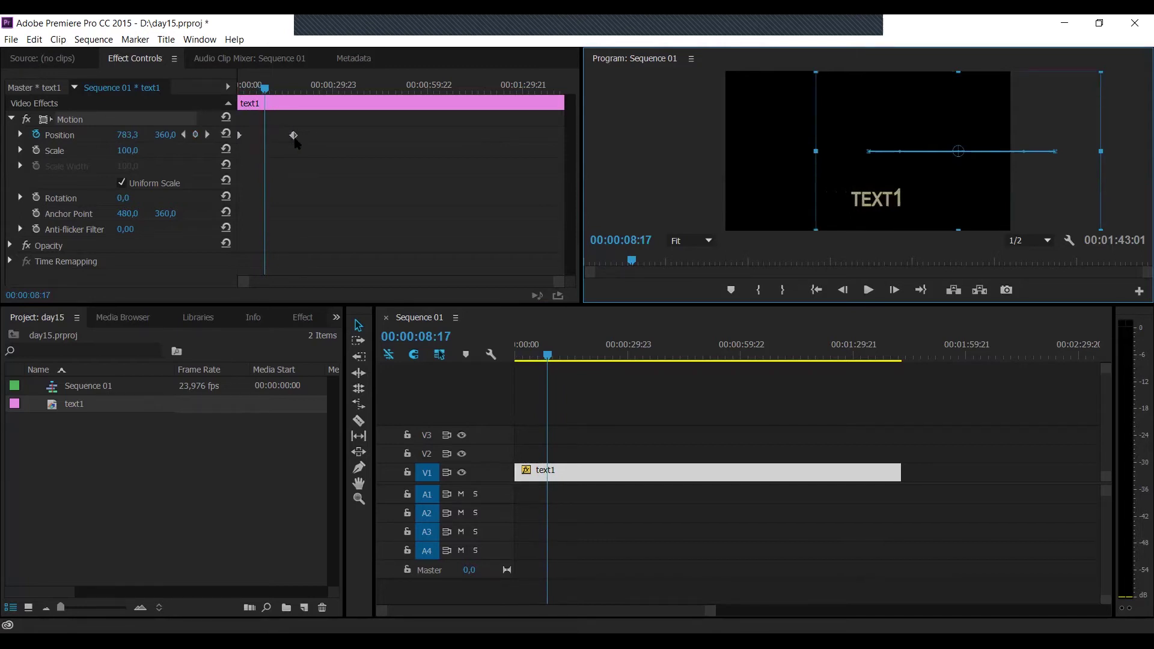
- Move the second Position keyframe to 00:00:08:17 and preview the faster movement from the sequence start
{"action": "left_click_drag", "start_coordinate": [294, 137], "coordinate": [264, 137]}
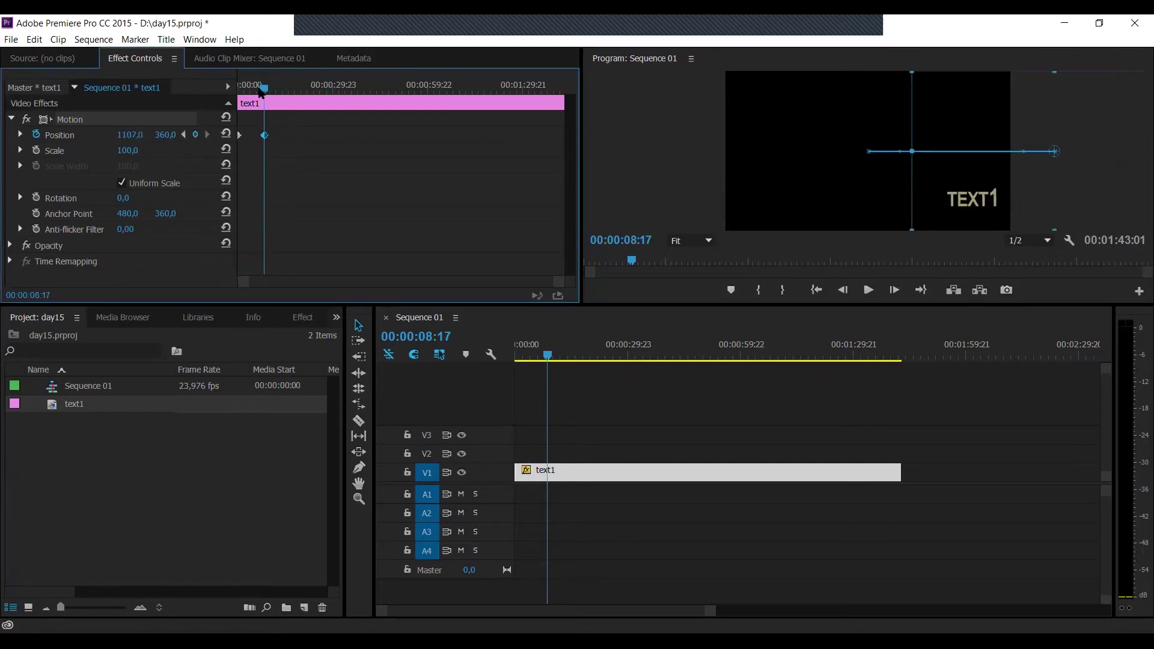
{"action": "left_click_drag", "start_coordinate": [265, 88], "coordinate": [228, 96]}
{"action": "key", "text": "space"}
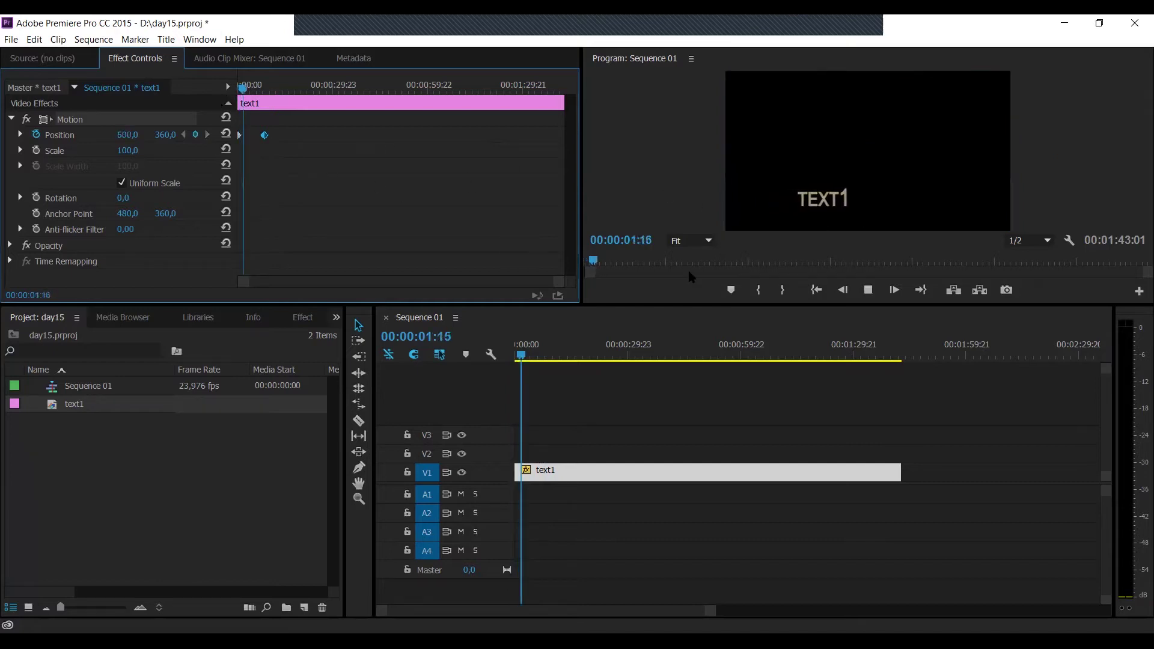
{"action": "left_click", "coordinate": [690, 277]}
- Move the second Position keyframe earlier to 00:00:02:15 and preview the title's movement from the sequence start
{"action": "left_click", "coordinate": [262, 142]}
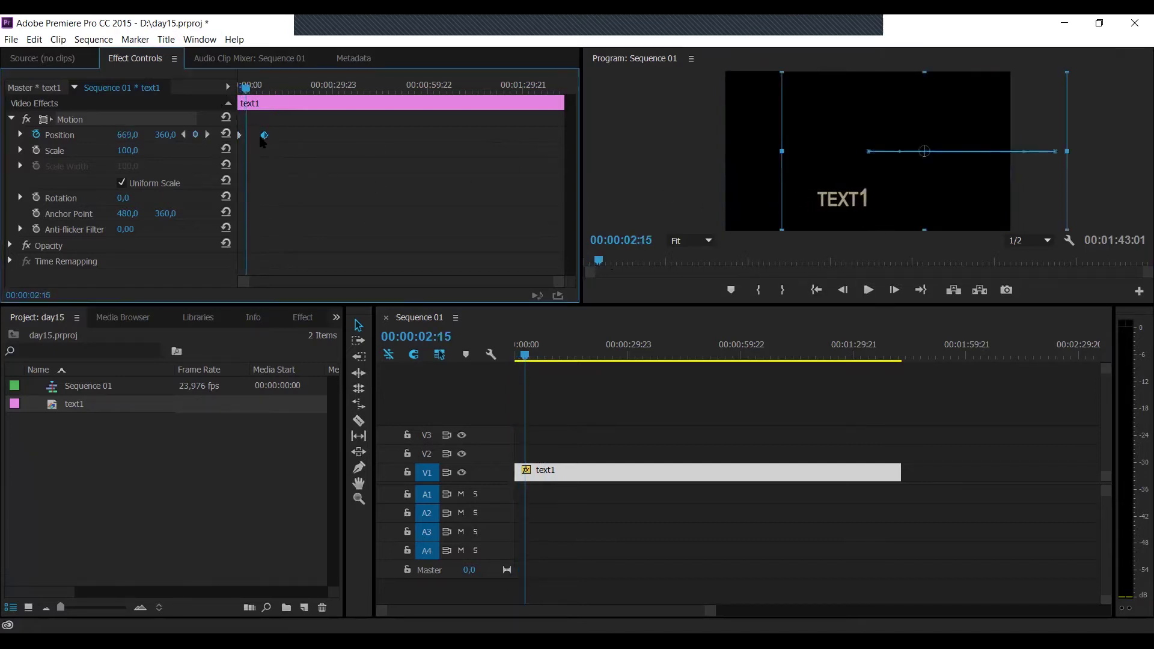
{"action": "key", "text": "space"}
{"action": "key", "text": "Home"}
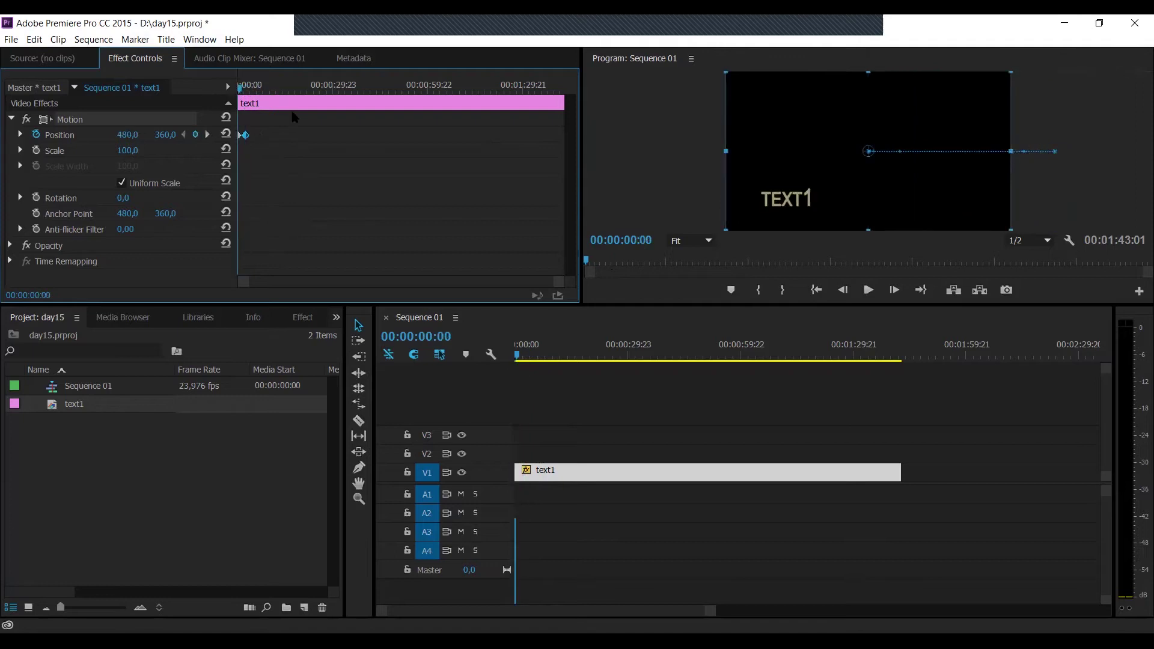
{"action": "left_click", "coordinate": [867, 290]}
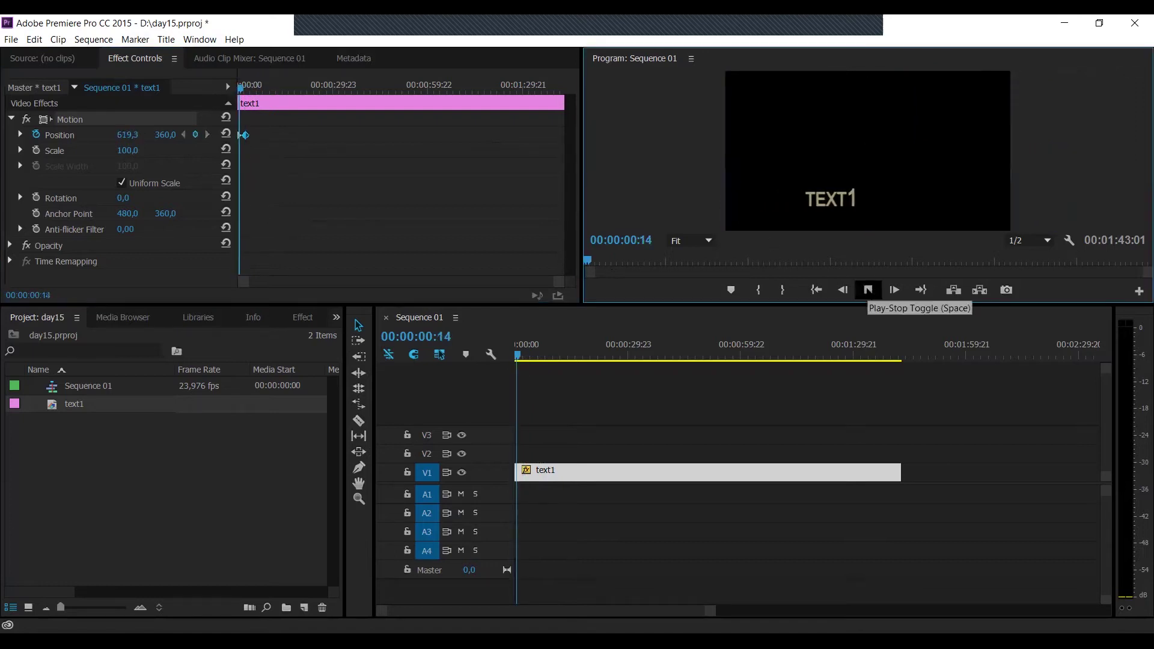
{"action": "left_click", "coordinate": [867, 289]}
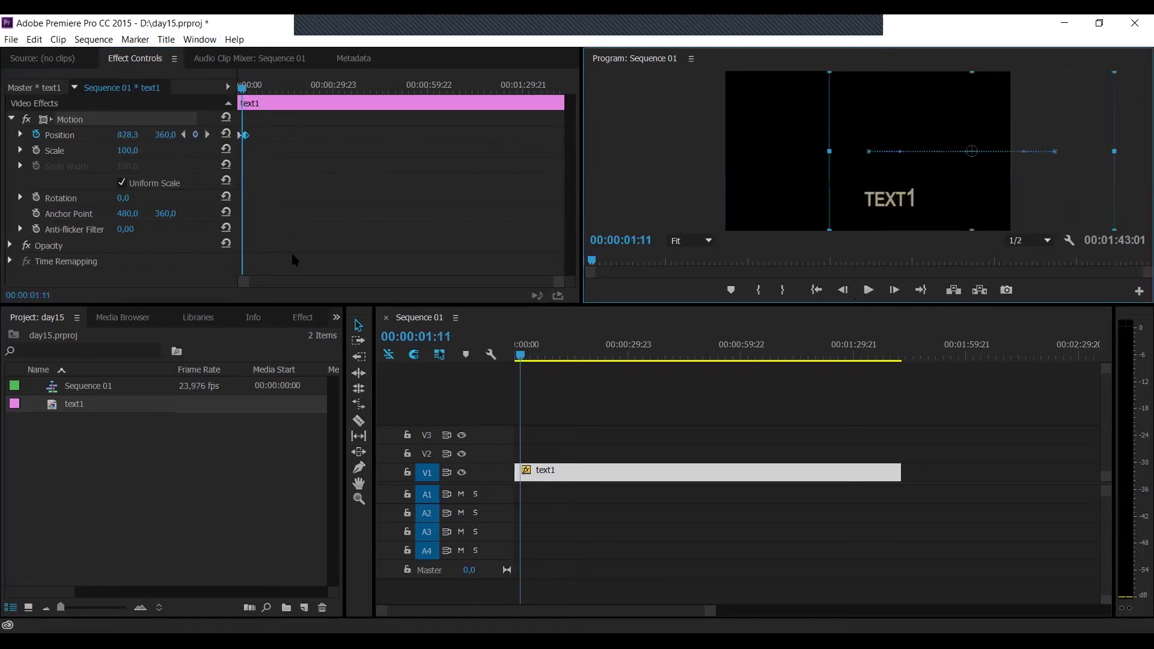
- Move the second Position keyframe to just before the one-second mark, preview it, and return to the sequence start
{"action": "left_click", "coordinate": [281, 281]}
{"action": "left_click_drag", "start_coordinate": [532, 280], "coordinate": [437, 285]}
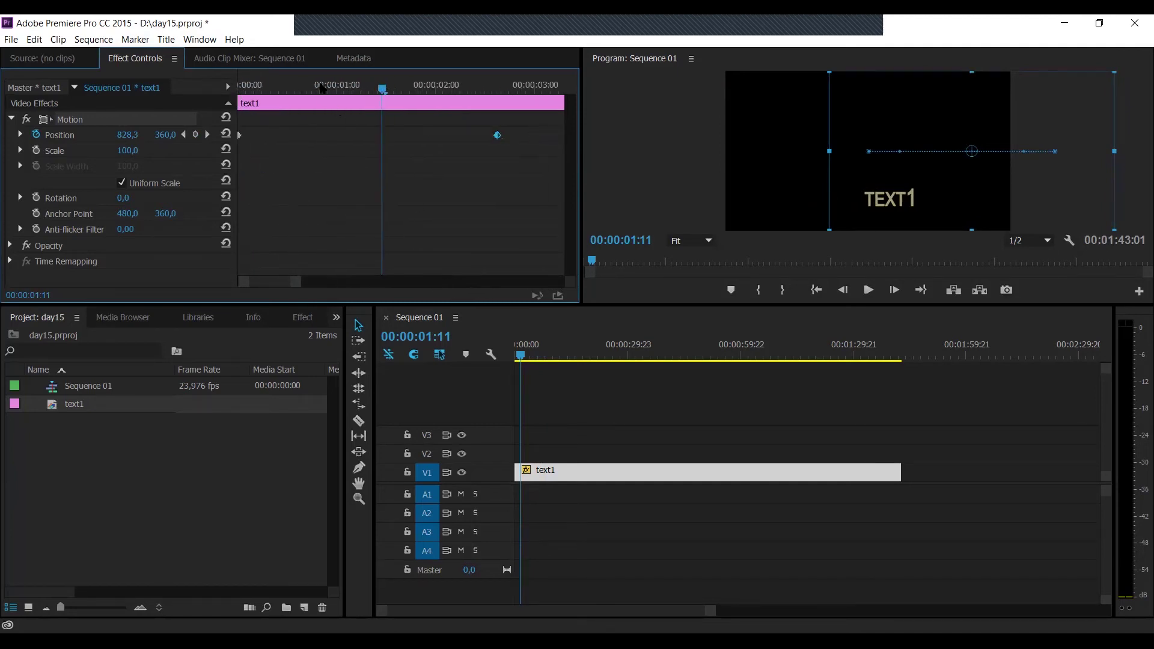
{"action": "left_click_drag", "start_coordinate": [497, 136], "coordinate": [326, 135]}
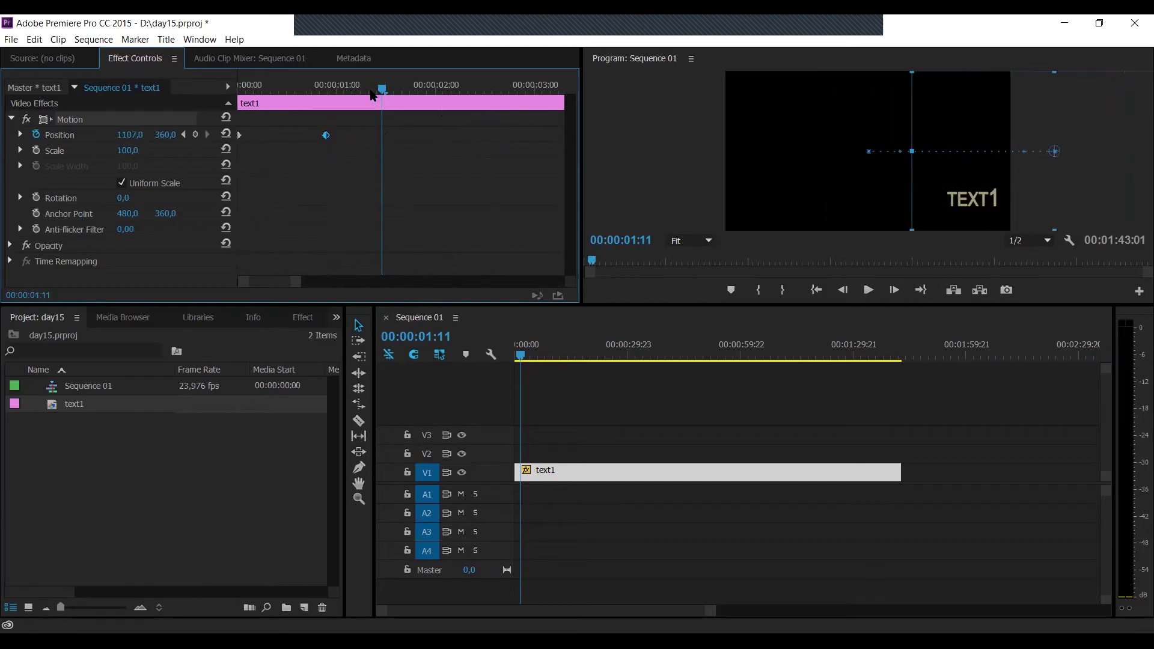
{"action": "key", "text": "Home"}
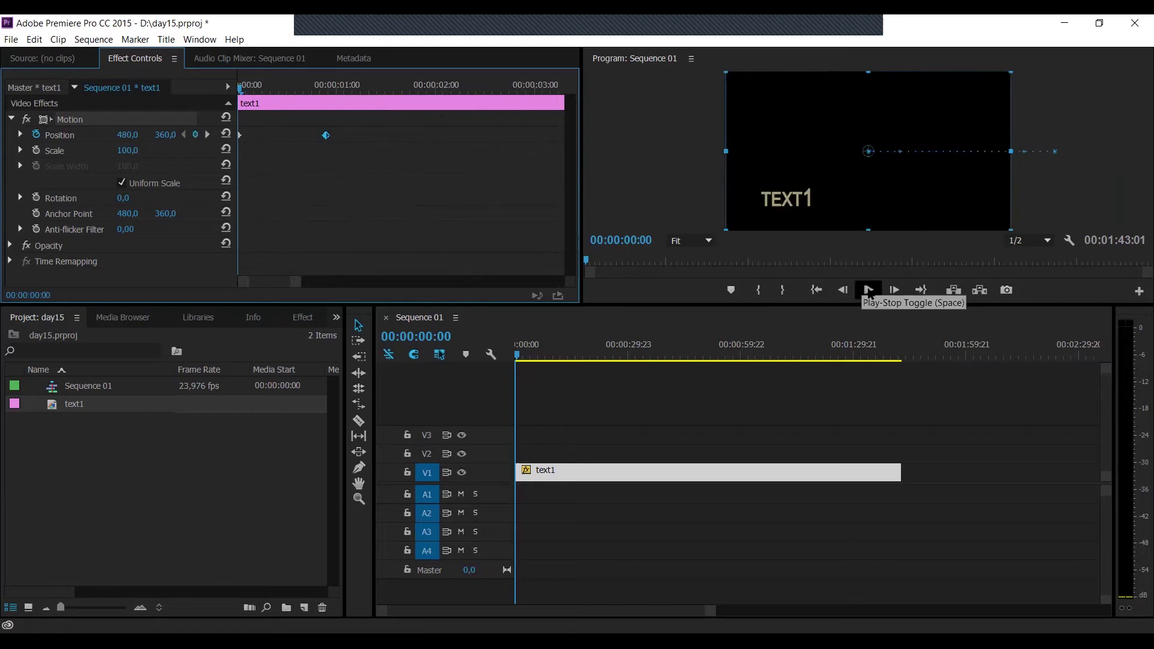
{"action": "left_click", "coordinate": [868, 291]}
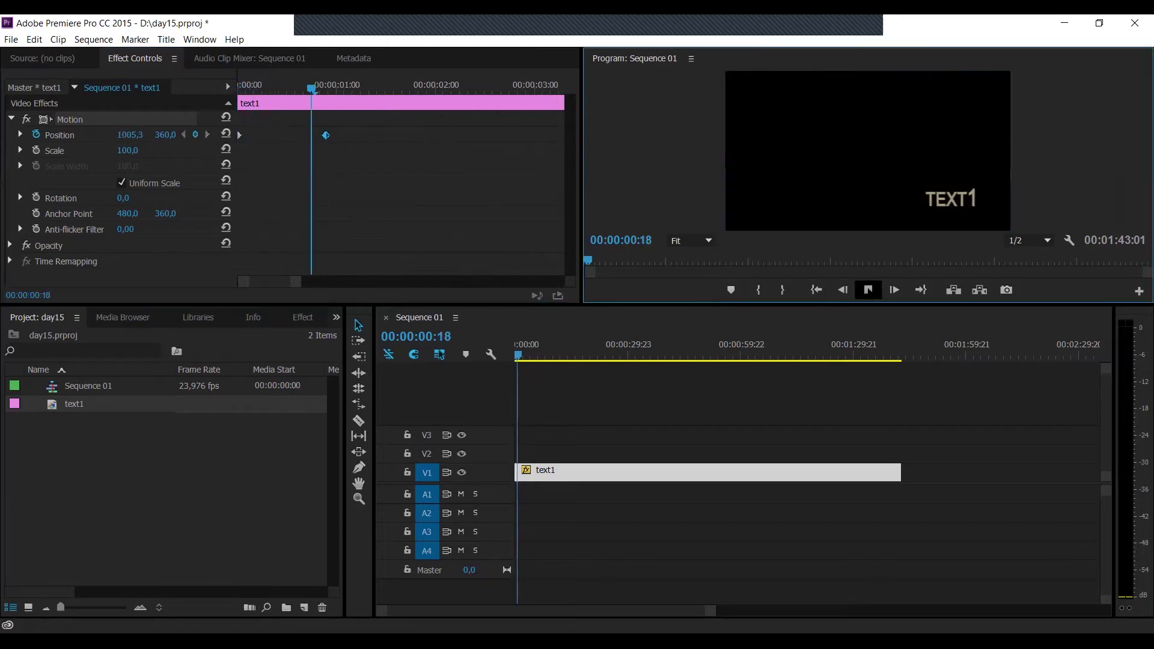
{"action": "left_click_drag", "start_coordinate": [354, 87], "coordinate": [349, 87]}
{"action": "key", "text": "Home"}
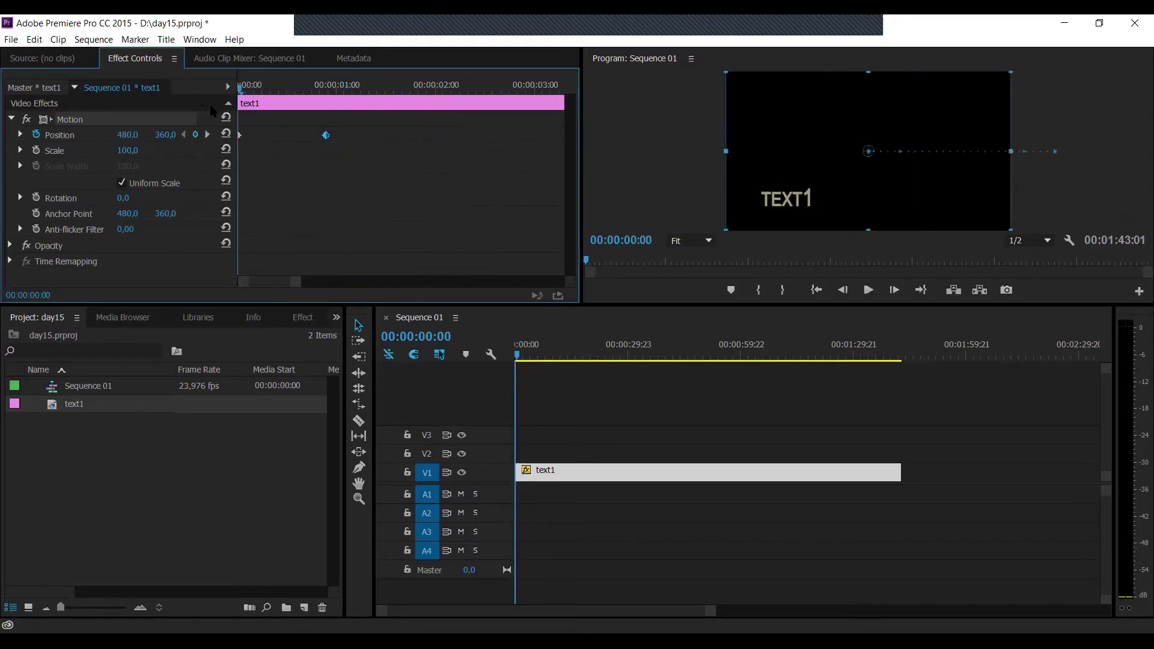
- Shift the second Position keyframe to just after one second and set the vertical Position at the sequence start to 231
{"action": "mouse_move", "coordinate": [325, 135]}
{"action": "left_mouse_down"}
{"action": "mouse_move", "coordinate": [497, 135]}
{"action": "mouse_move", "coordinate": [340, 141]}
{"action": "left_mouse_up"}
{"action": "left_click_drag", "start_coordinate": [171, 139], "coordinate": [94, 138]}
{"action": "left_click_drag", "start_coordinate": [179, 138], "coordinate": [177, 139]}
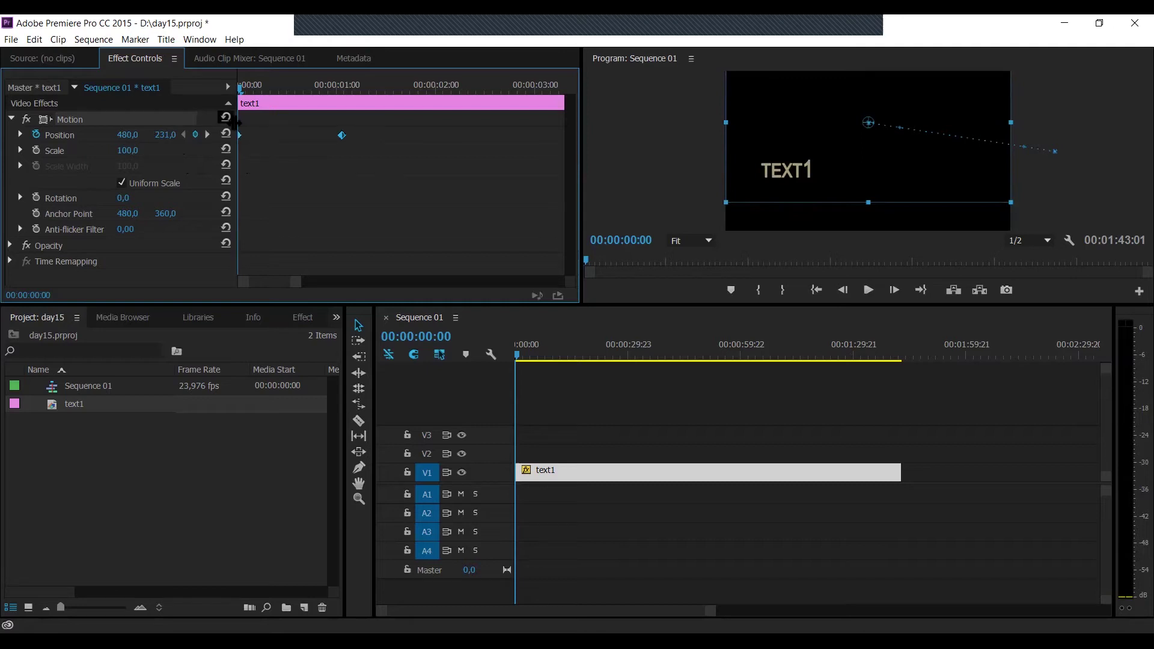
- Reset the clip's Motion effect and toggle Position animation off, on and off again, accepting the keyframe deletion
{"action": "left_click", "coordinate": [226, 117]}
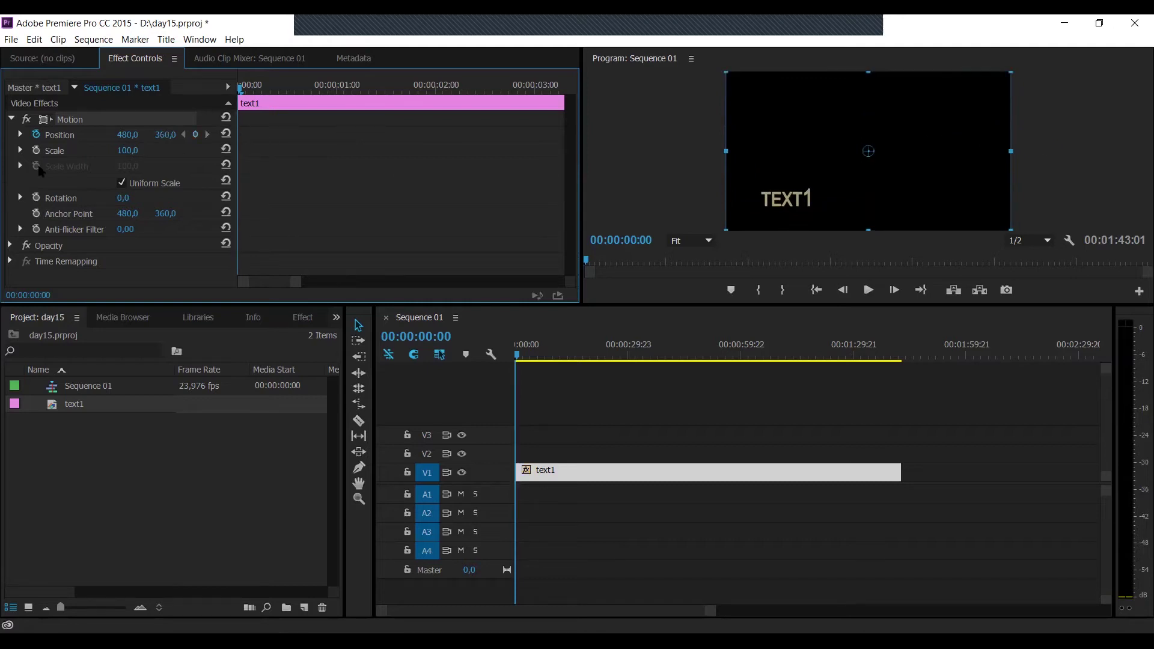
{"action": "left_click", "coordinate": [37, 134]}
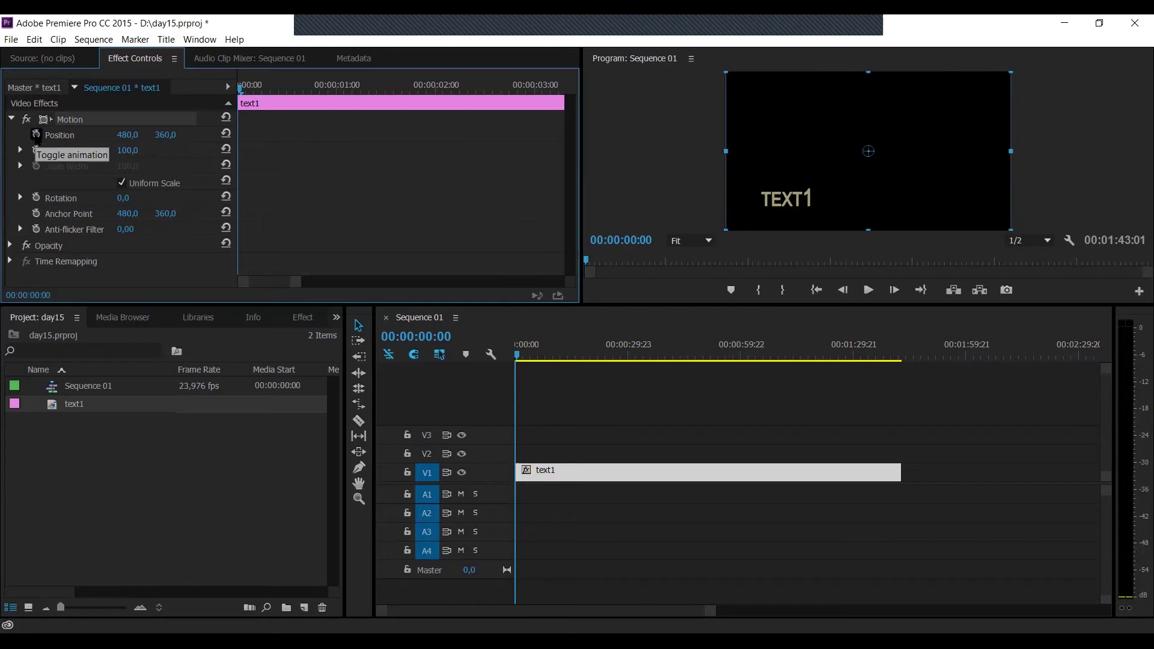
{"action": "left_click", "coordinate": [36, 134]}
{"action": "left_click", "coordinate": [37, 135]}
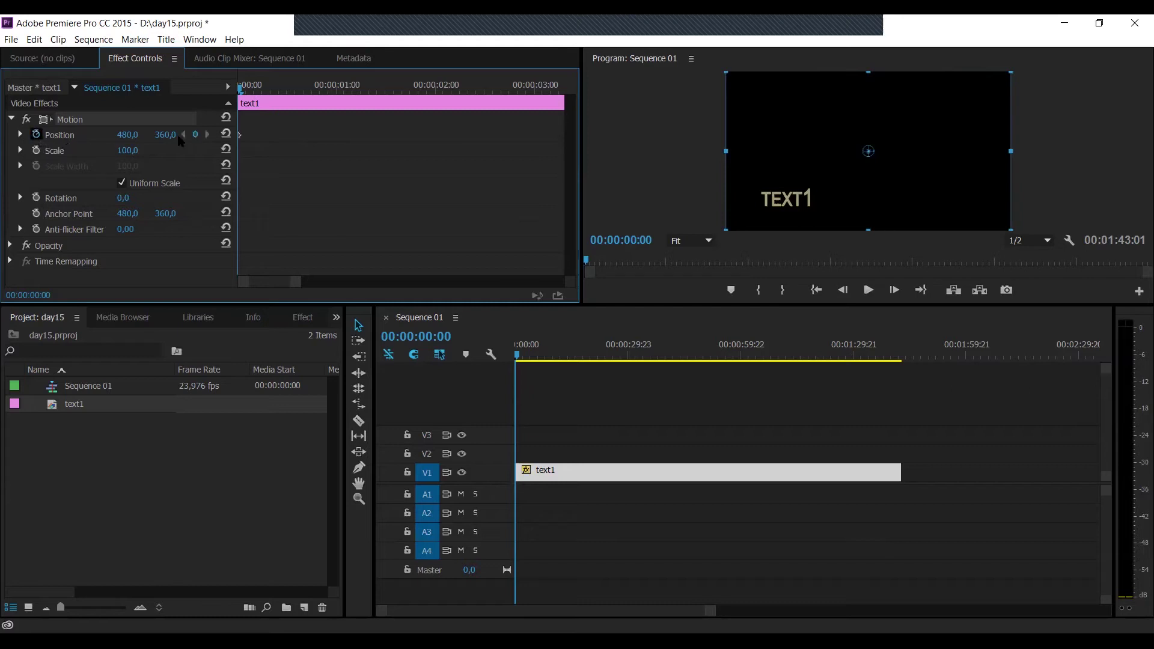
{"action": "left_click", "coordinate": [697, 351]}
{"action": "left_click", "coordinate": [38, 135]}
{"action": "left_click", "coordinate": [624, 350]}
{"action": "left_click", "coordinate": [254, 89]}
{"action": "left_click", "coordinate": [241, 89]}
- Enable Position animation at the sequence start and set the horizontal Position to 1029 at 00:00:01:01
{"action": "left_click", "coordinate": [36, 135]}
{"action": "left_click_drag", "start_coordinate": [240, 89], "coordinate": [341, 96]}
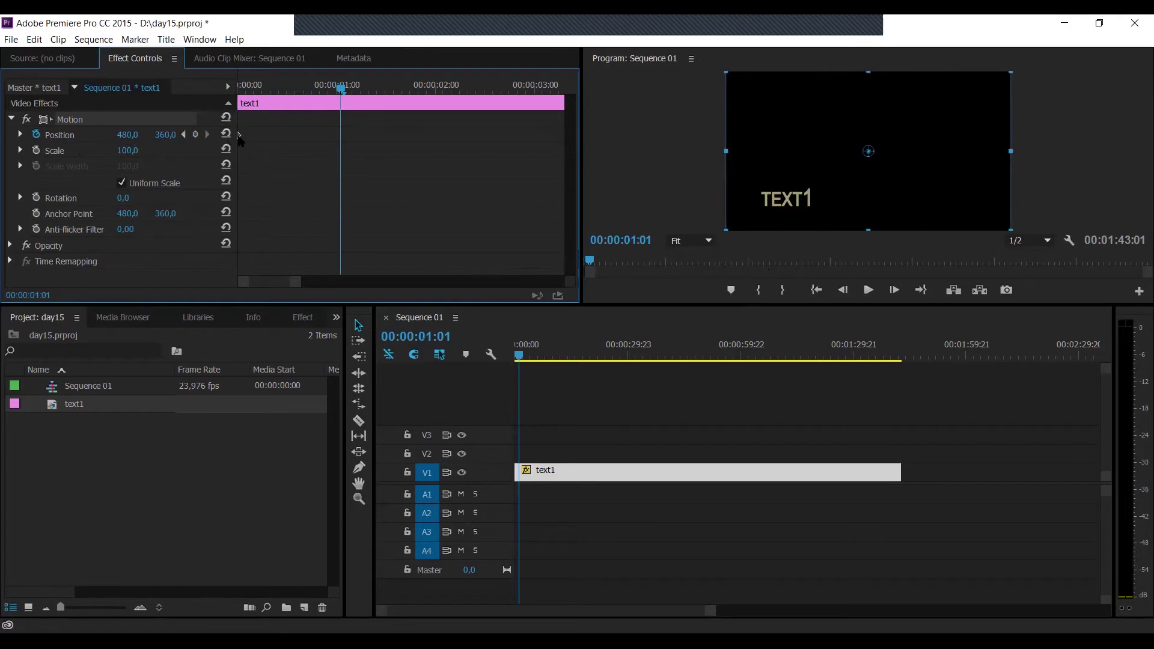
{"action": "left_click_drag", "start_coordinate": [135, 137], "coordinate": [123, 141]}
{"action": "left_click_drag", "start_coordinate": [127, 135], "coordinate": [458, 135]}
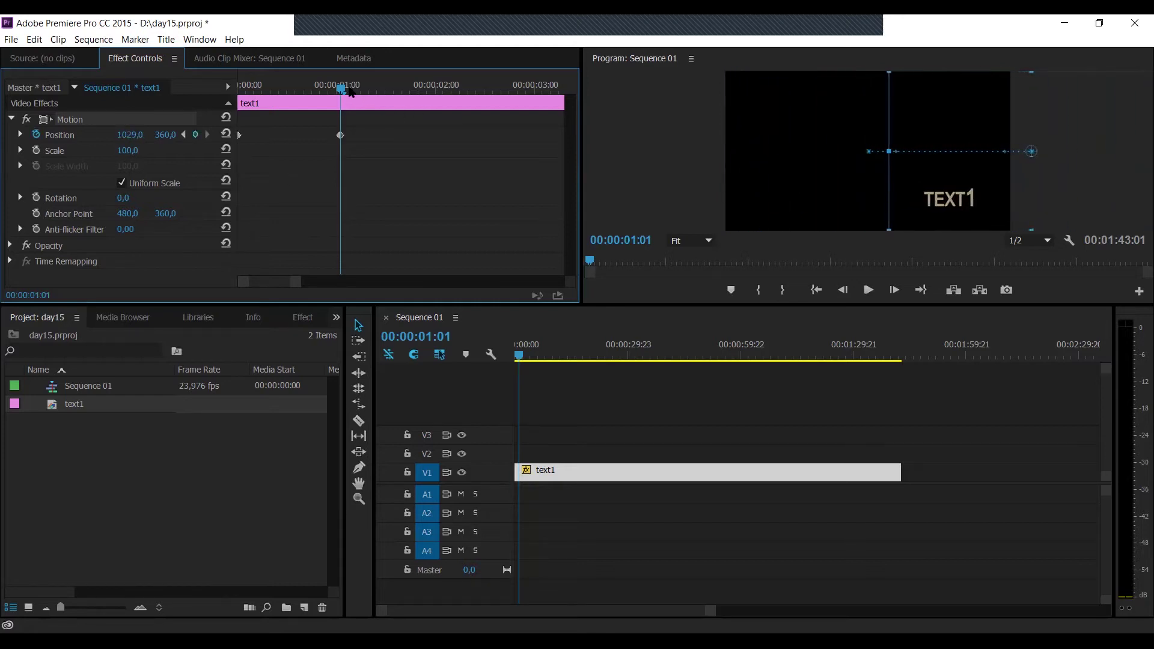
- Scrub back to the sequence start and preview the title's one-second horizontal movement
{"action": "mouse_move", "coordinate": [287, 96]}
{"action": "left_mouse_down"}
{"action": "mouse_move", "coordinate": [224, 114]}
{"action": "mouse_move", "coordinate": [346, 113]}
{"action": "mouse_move", "coordinate": [275, 113]}
{"action": "left_mouse_up"}
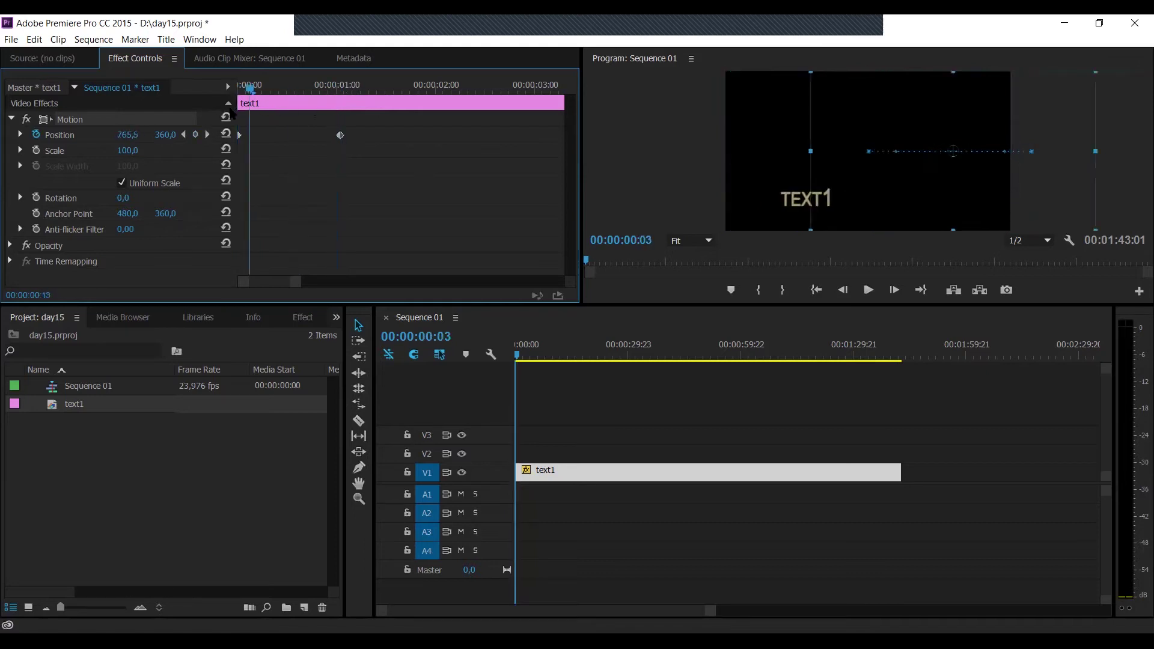
{"action": "key", "text": "space"}
{"action": "key", "text": "space"}
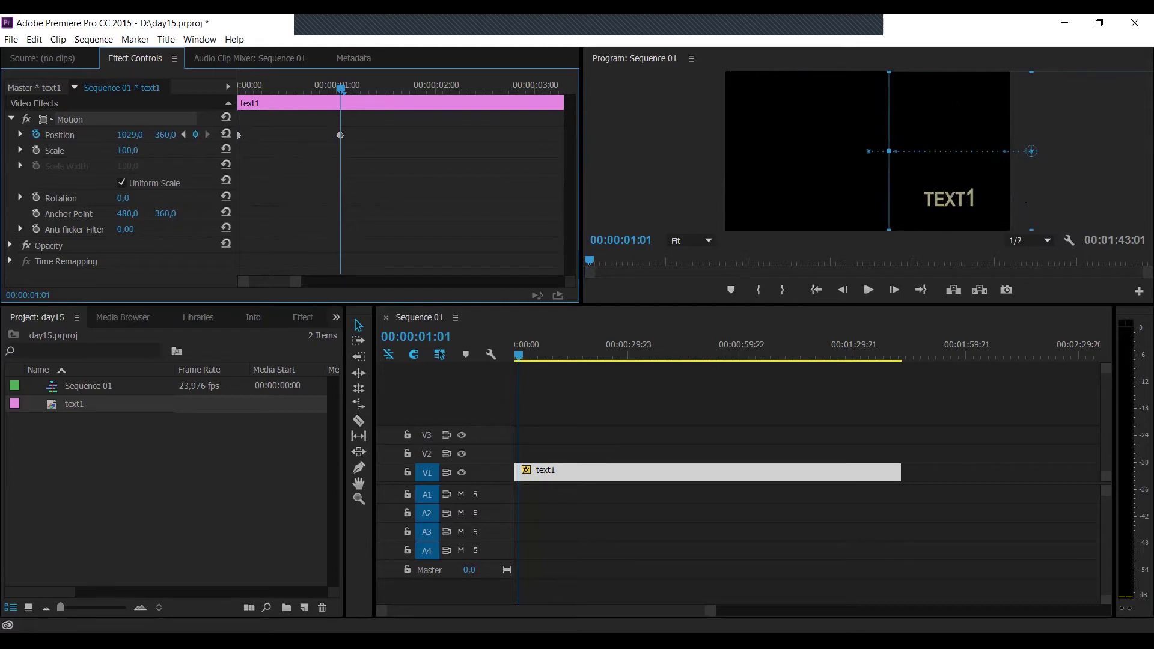
- Place the playhead at 00:00:01:02, one frame past the second Position keyframe
{"action": "left_click", "coordinate": [342, 91]}
{"action": "key", "text": "Right"}
{"action": "left_click_drag", "start_coordinate": [343, 90], "coordinate": [346, 90]}
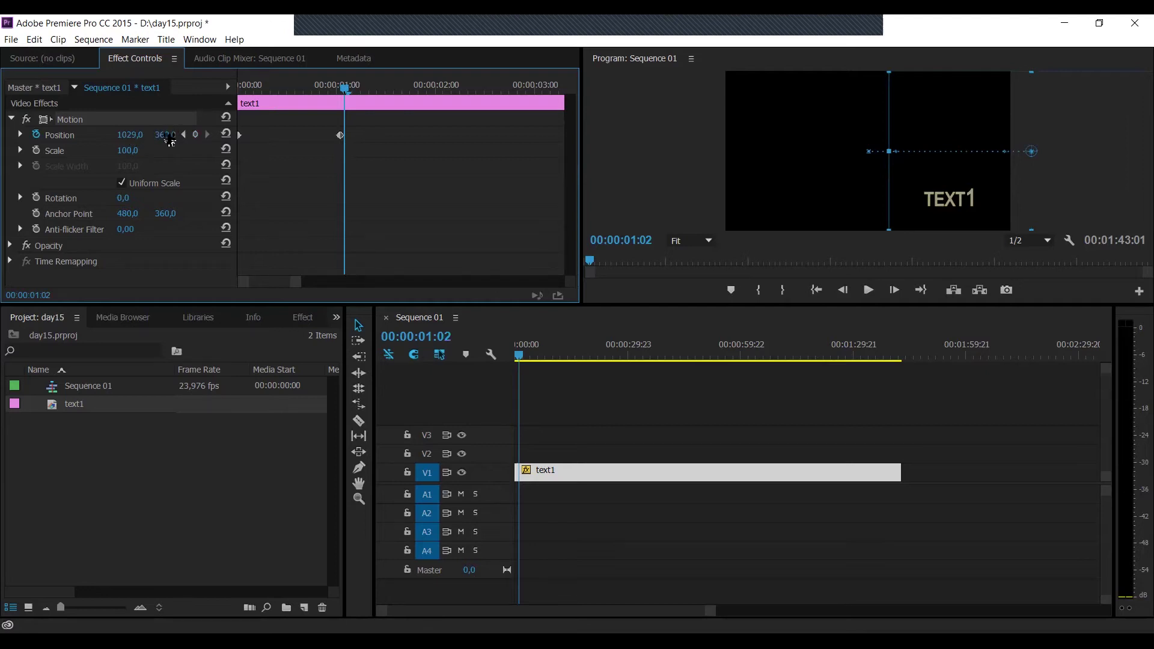
- Try a vertical Position of -95 at 00:00:01:02, undo it, and cancel switching off the Position animation
{"action": "left_click_drag", "start_coordinate": [165, 135], "coordinate": [29, 135]}
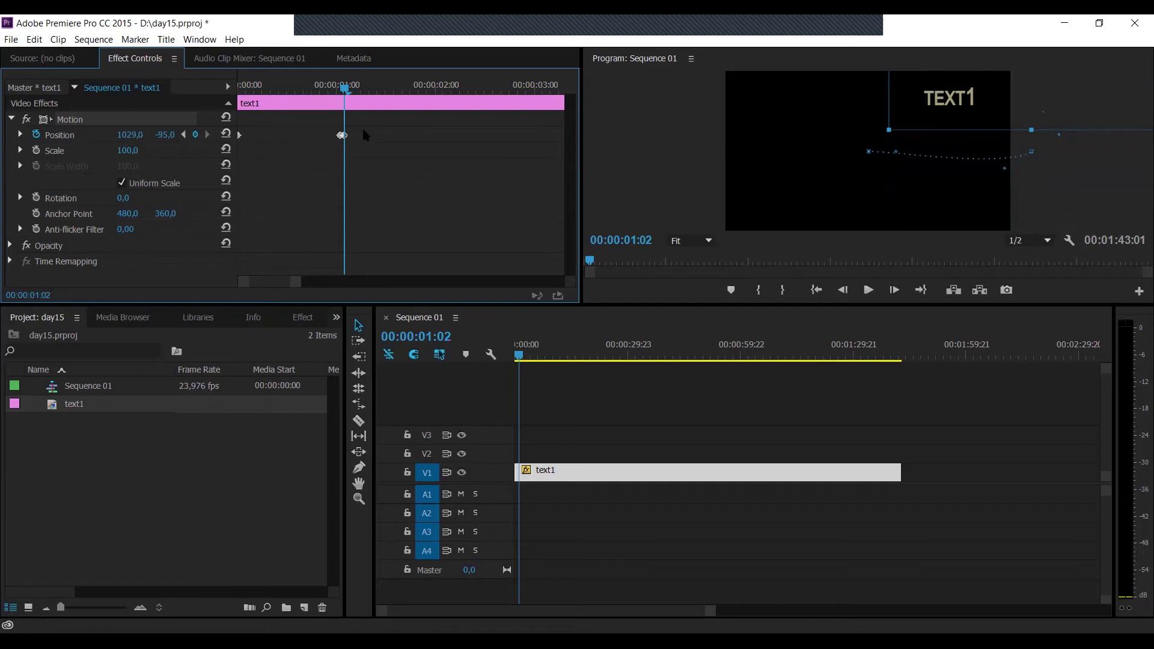
{"action": "key", "text": "ctrl+z"}
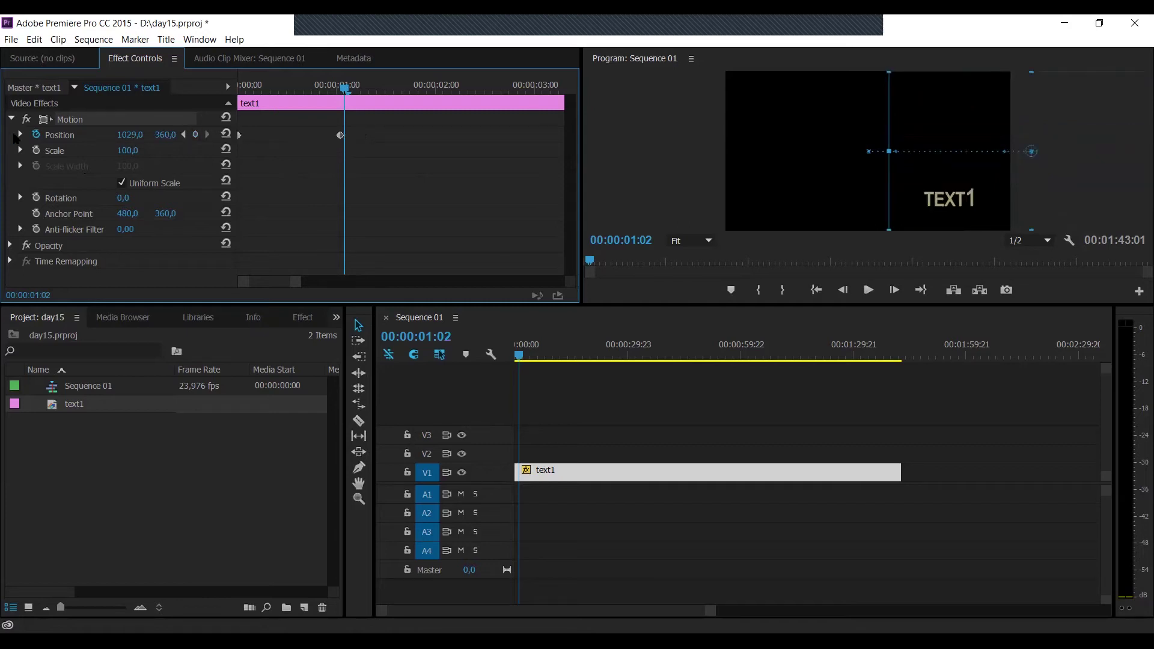
{"action": "left_click", "coordinate": [36, 134]}
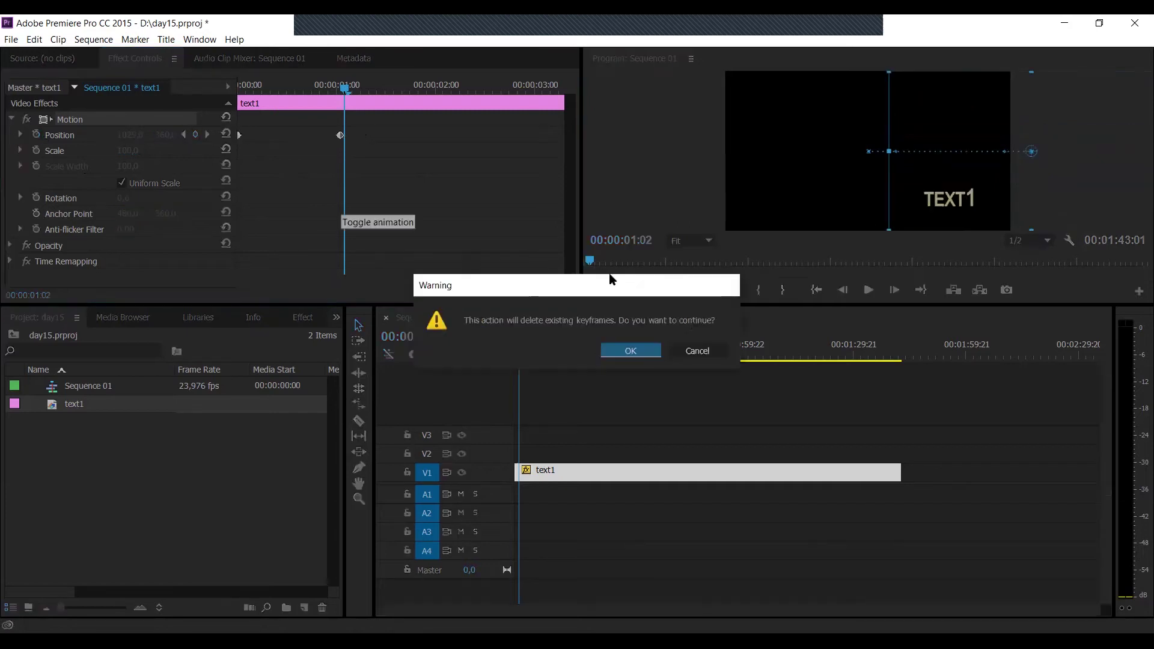
{"action": "left_click", "coordinate": [698, 350]}
- Add a Position keyframe at 00:00:01:02 and set the title's vertical Position to -94 at 00:00:01:07
{"action": "left_click_drag", "start_coordinate": [317, 283], "coordinate": [269, 287]}
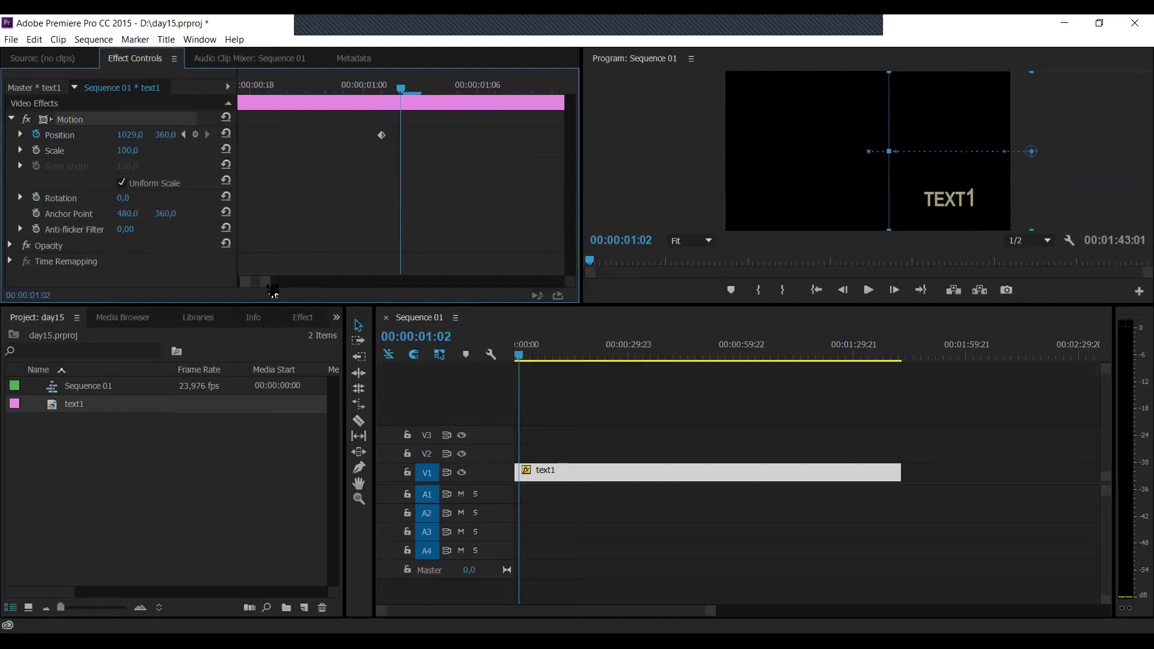
{"action": "left_click", "coordinate": [195, 134]}
{"action": "left_click_drag", "start_coordinate": [407, 90], "coordinate": [505, 109]}
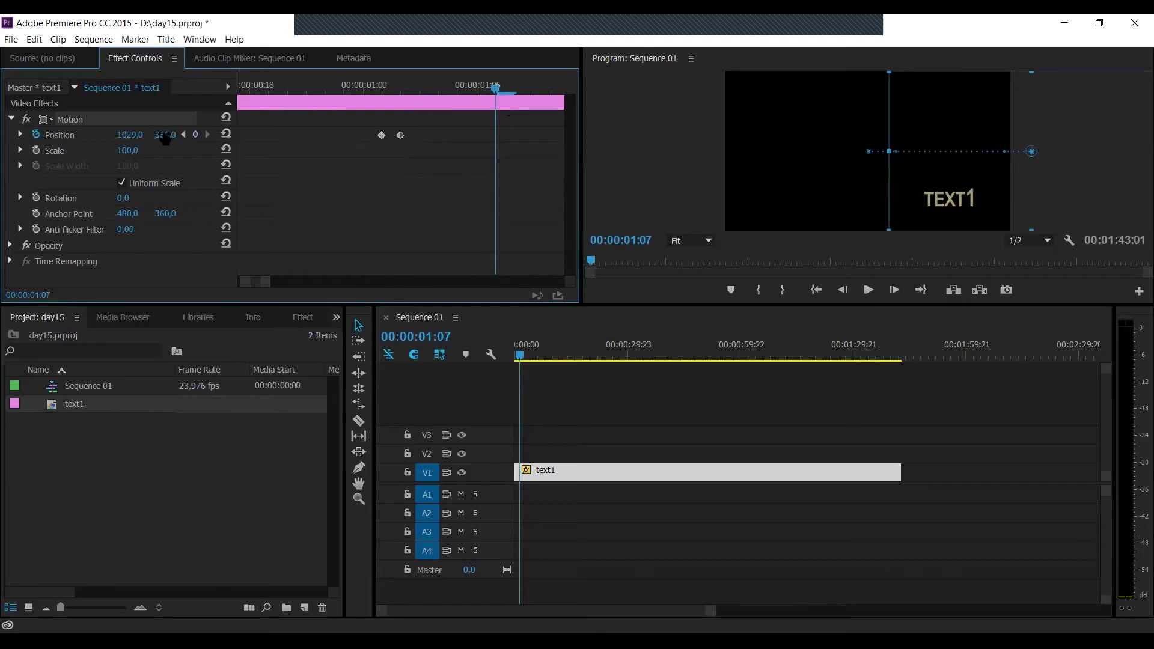
{"action": "left_click_drag", "start_coordinate": [165, 134], "coordinate": [25, 135]}
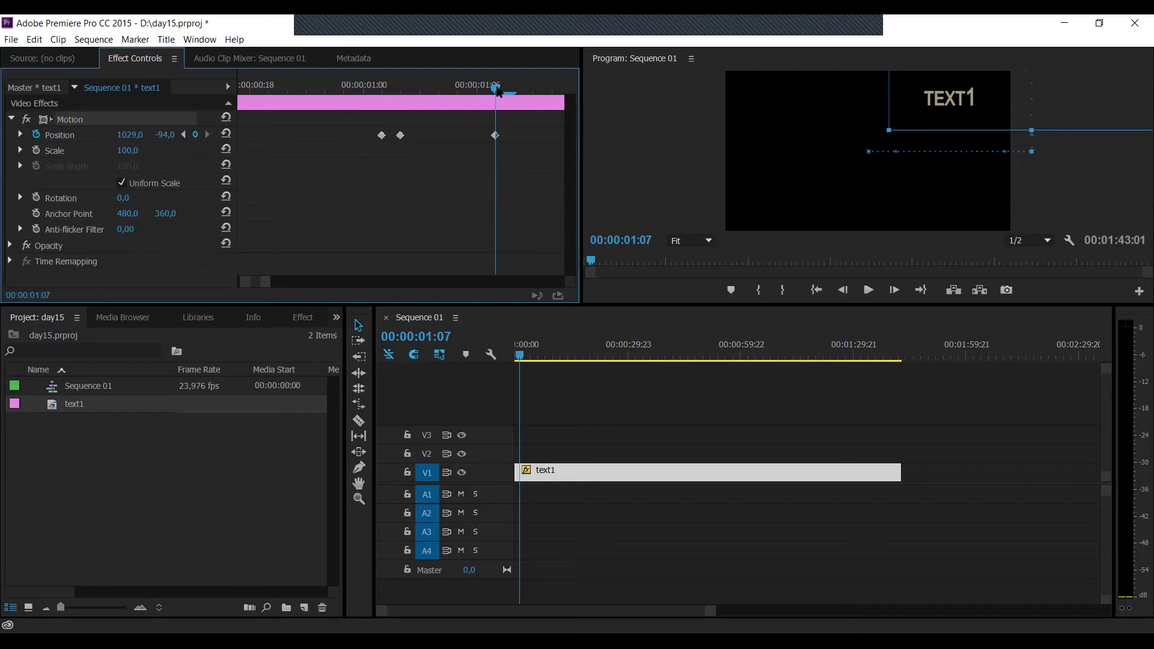
- Add a Position keyframe at 00:00:01:08 and set the title's horizontal Position to 422 at 00:00:01:14
{"action": "left_click_drag", "start_coordinate": [503, 91], "coordinate": [514, 90]}
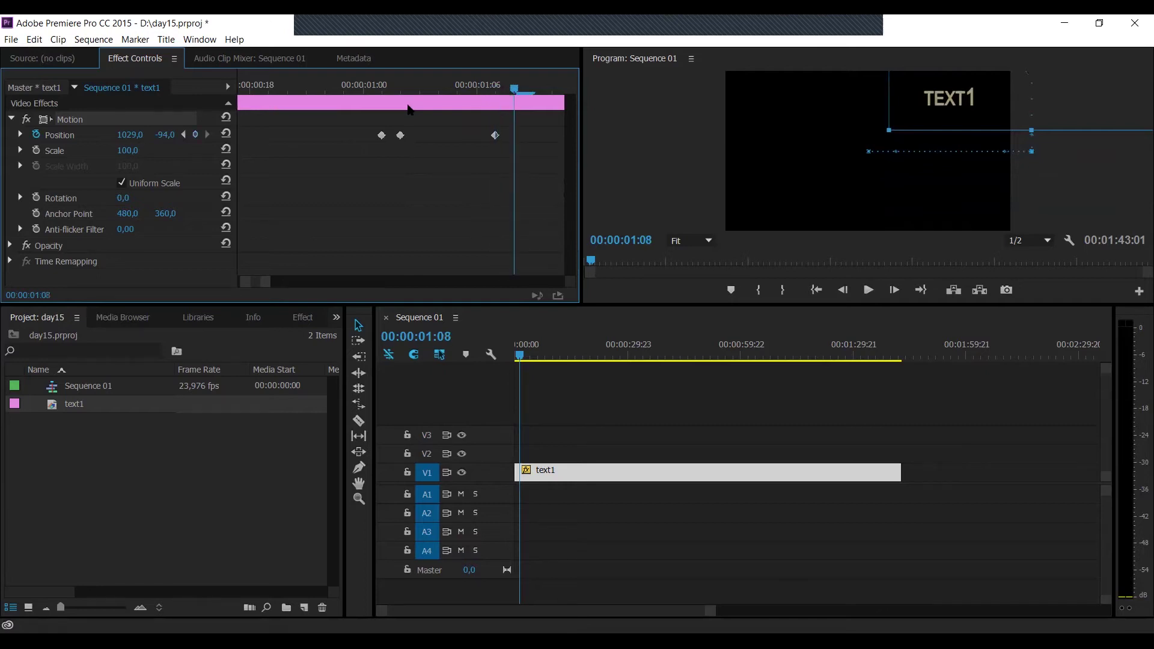
{"action": "left_click", "coordinate": [194, 135]}
{"action": "left_click_drag", "start_coordinate": [267, 285], "coordinate": [293, 290]}
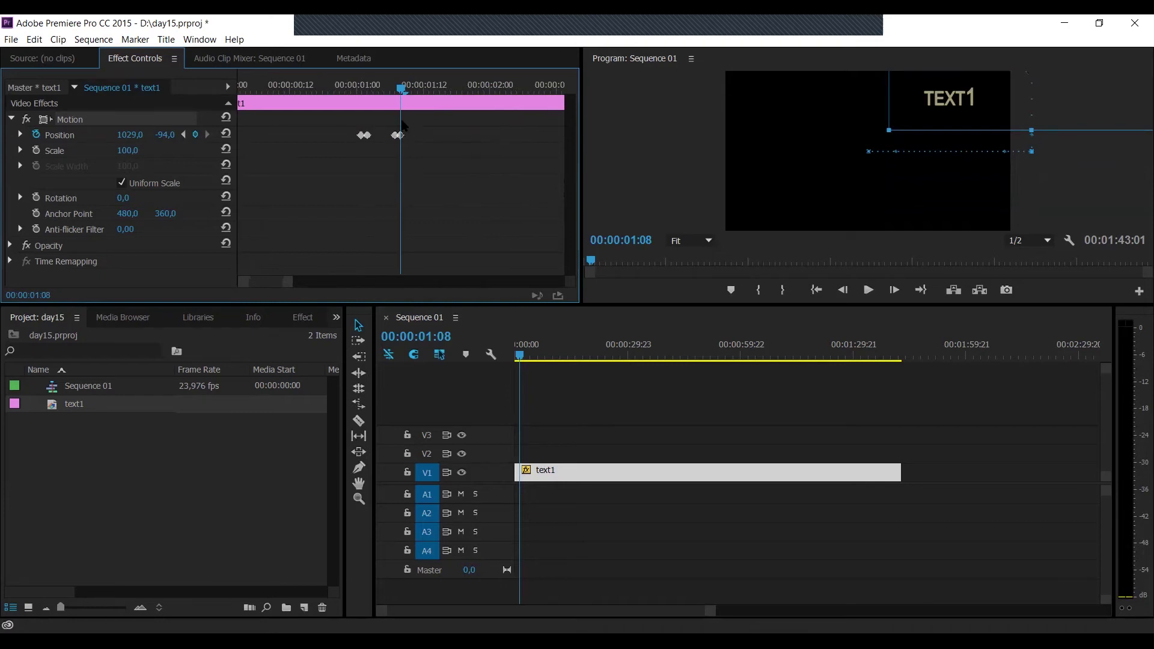
{"action": "left_click_drag", "start_coordinate": [401, 90], "coordinate": [436, 99]}
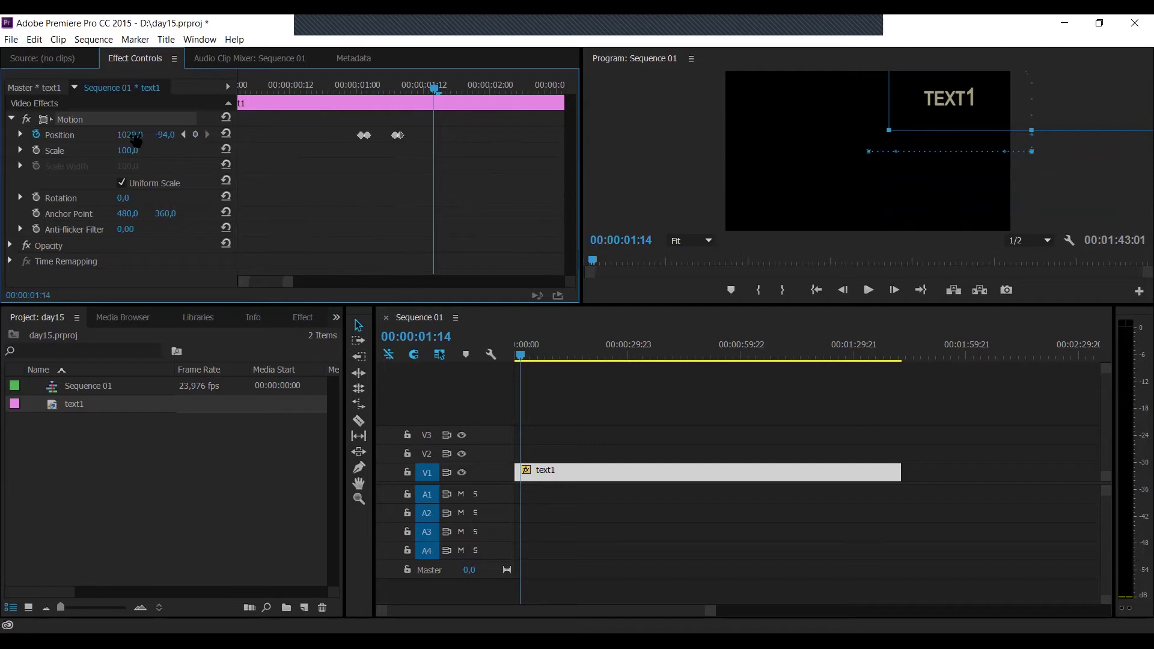
{"action": "left_click_drag", "start_coordinate": [130, 135], "coordinate": [99, 134]}
- Add a Position keyframe at 00:00:01:15 and set the title's vertical Position to 373 at 00:00:01:21
{"action": "left_click_drag", "start_coordinate": [437, 97], "coordinate": [442, 94]}
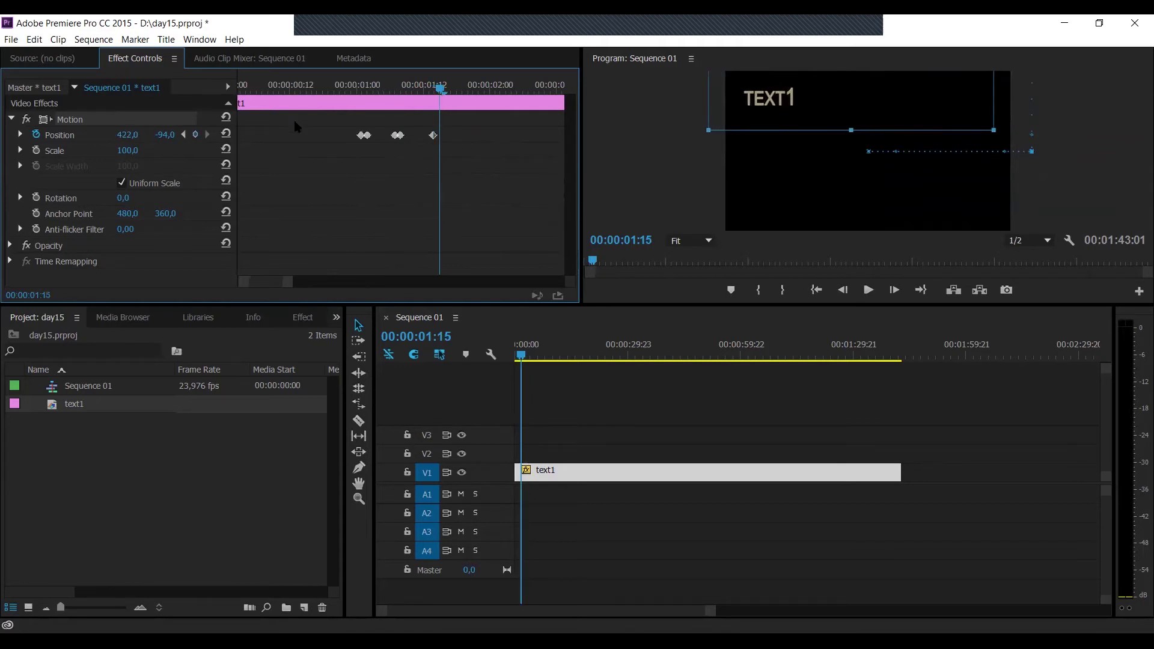
{"action": "left_click", "coordinate": [194, 135]}
{"action": "left_click_drag", "start_coordinate": [430, 92], "coordinate": [473, 94]}
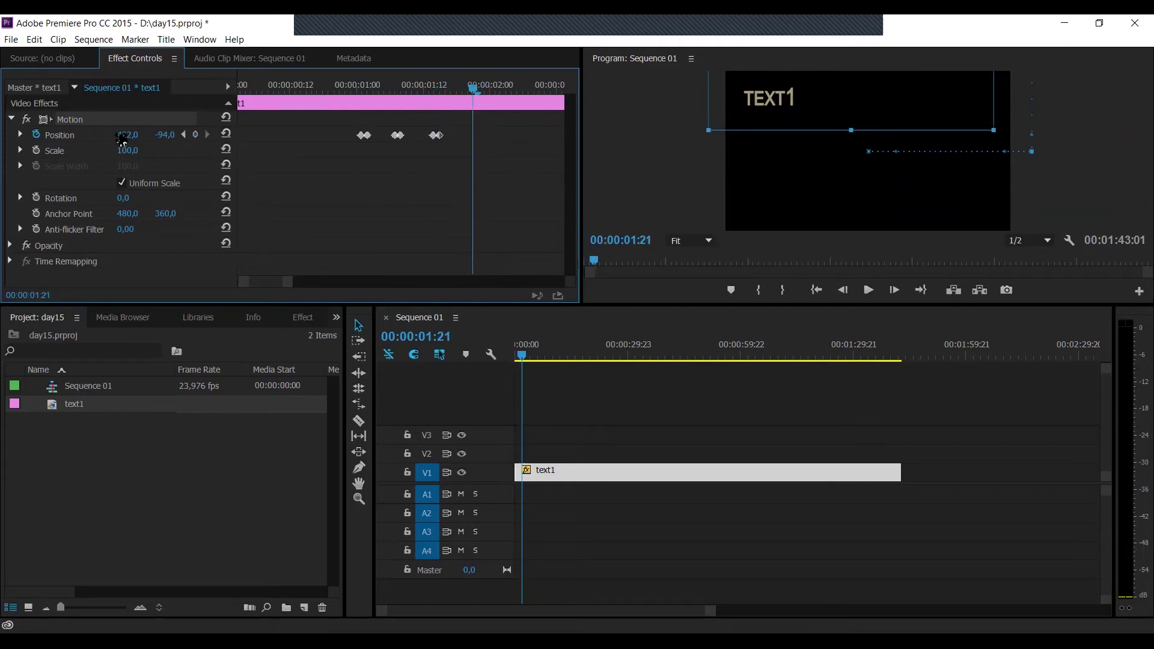
{"action": "left_click_drag", "start_coordinate": [165, 135], "coordinate": [265, 135]}
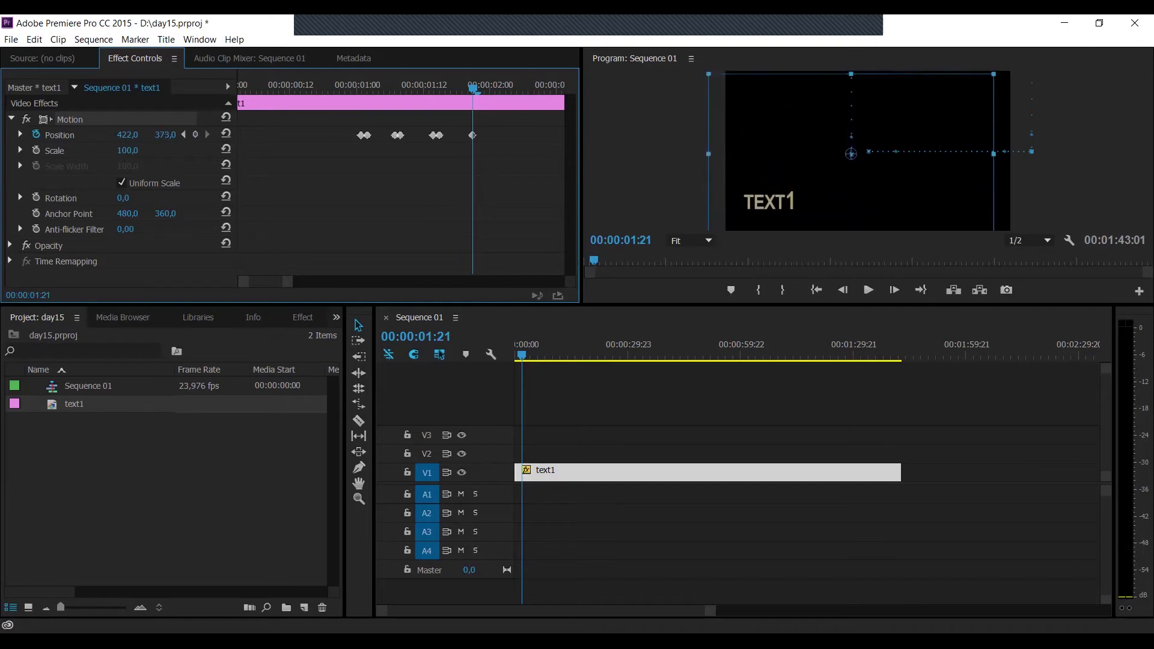
- Play the sequence from its start to preview the title's complete Position animation, and stop playback
{"action": "left_click", "coordinate": [432, 371]}
{"action": "key", "text": "Home"}
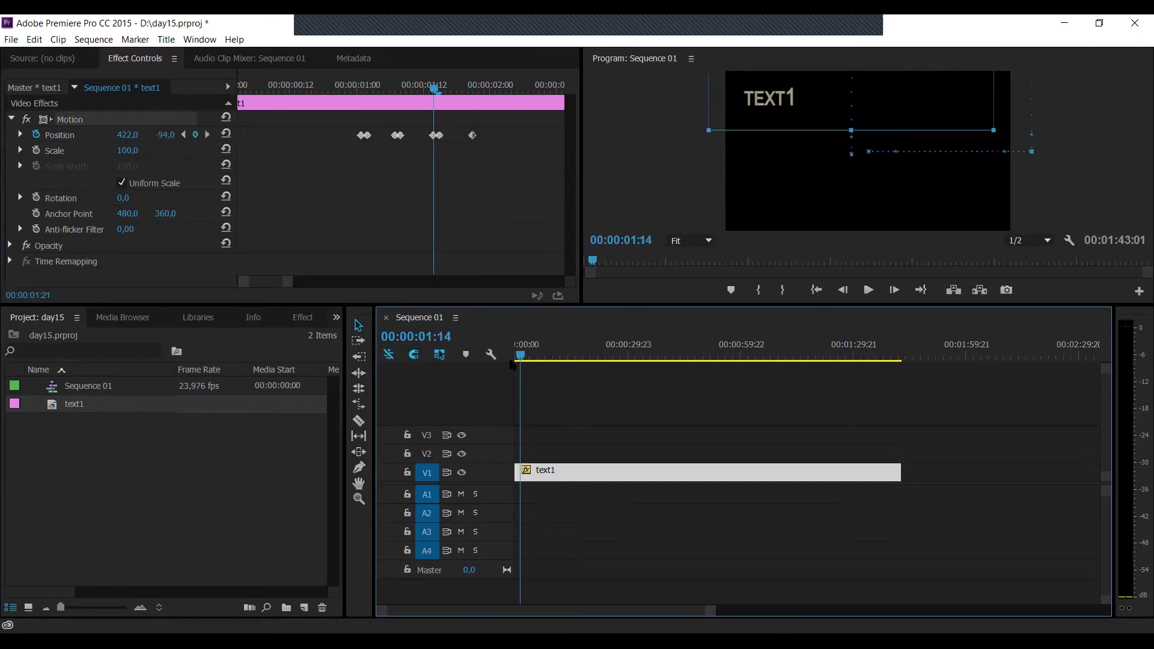
{"action": "left_click", "coordinate": [867, 290]}
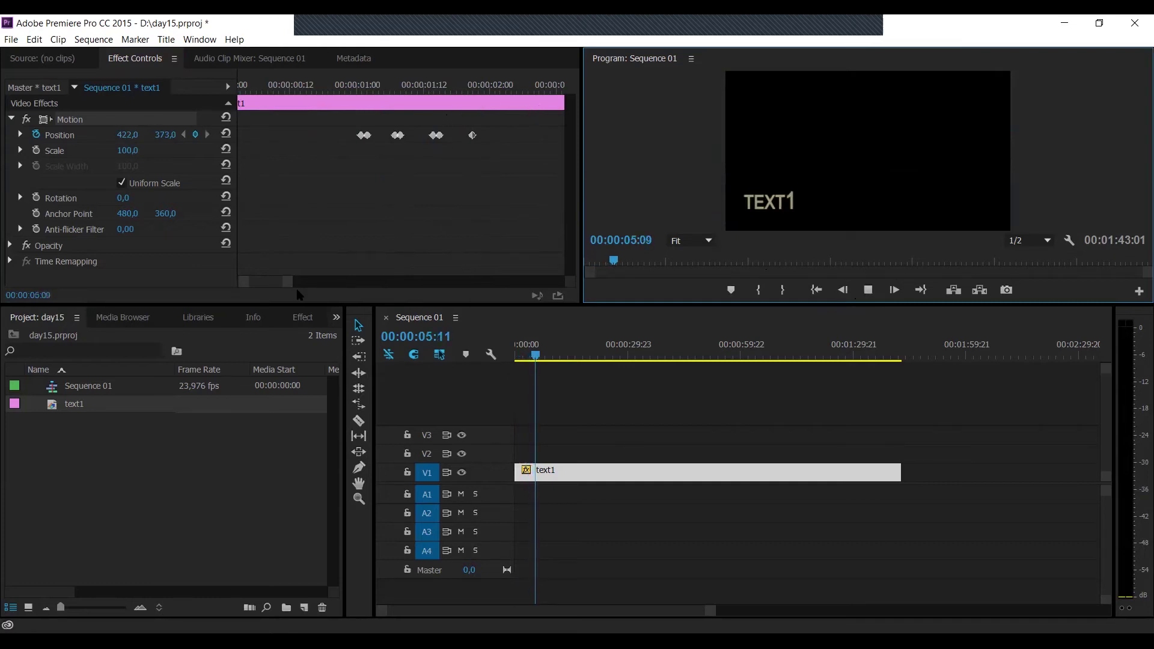
{"action": "left_click_drag", "start_coordinate": [284, 287], "coordinate": [314, 287]}
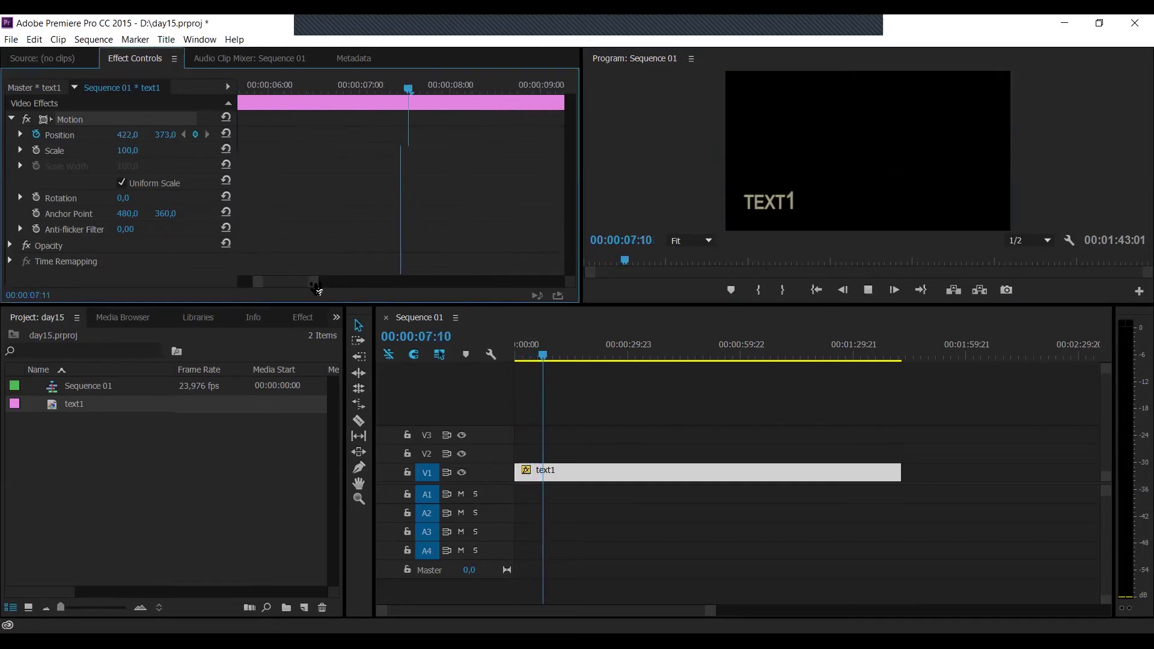
{"action": "key", "text": "space"}
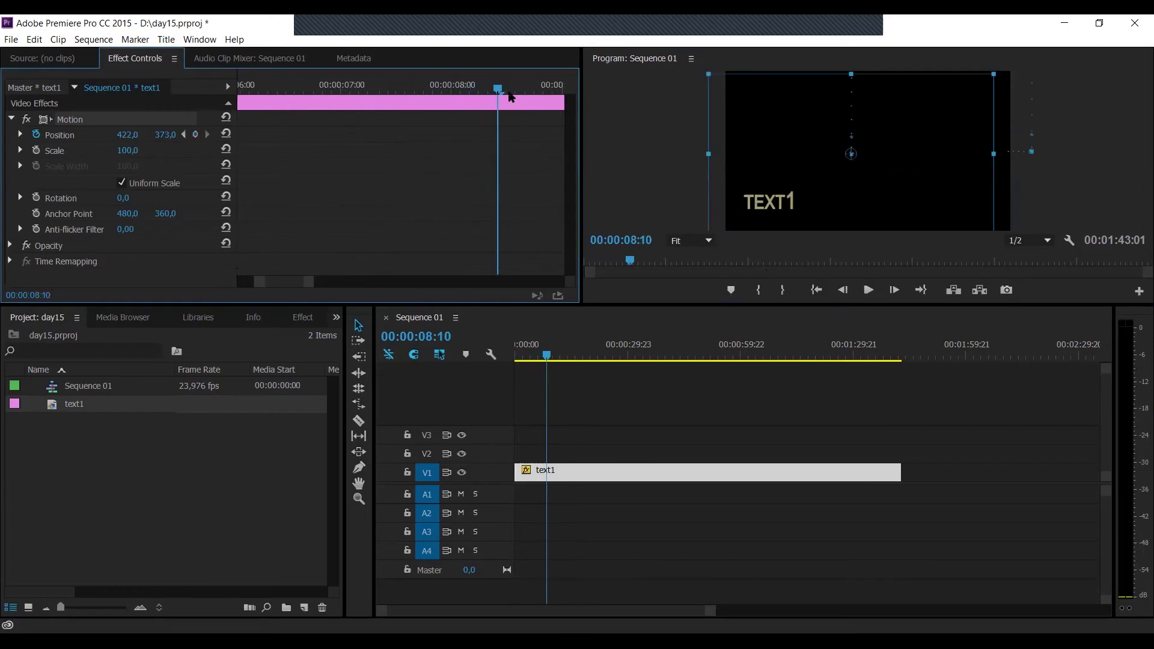
- Replay the title's movement with all Position keyframes in view and return the playhead to the sequence start
{"action": "left_click_drag", "start_coordinate": [307, 287], "coordinate": [330, 282]}
{"action": "left_click_drag", "start_coordinate": [380, 103], "coordinate": [244, 111]}
{"action": "key", "text": "space"}
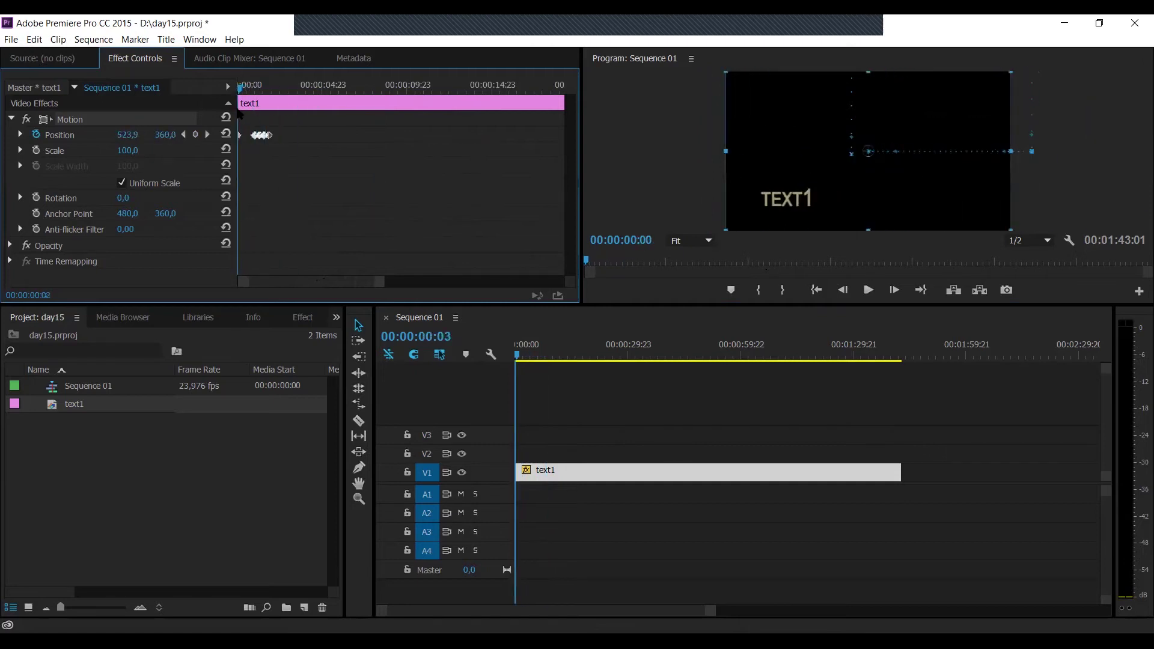
{"action": "key", "text": "Home"}
{"action": "key", "text": "space"}
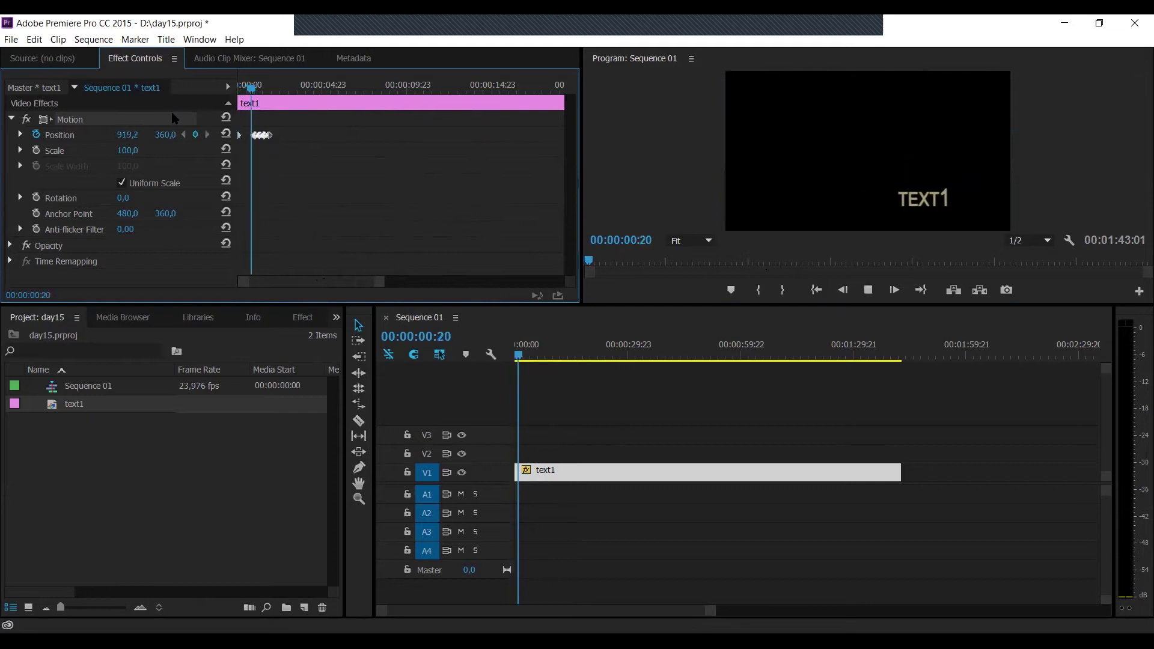
{"action": "key", "text": "space"}
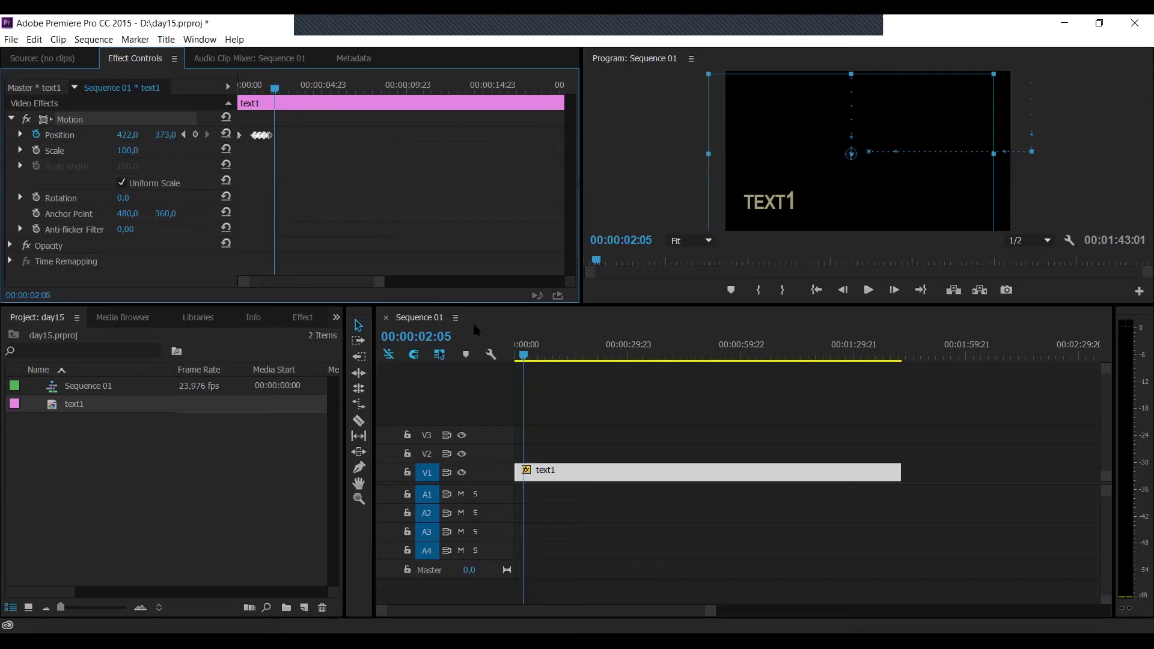
{"action": "left_click_drag", "start_coordinate": [525, 357], "coordinate": [489, 356]}
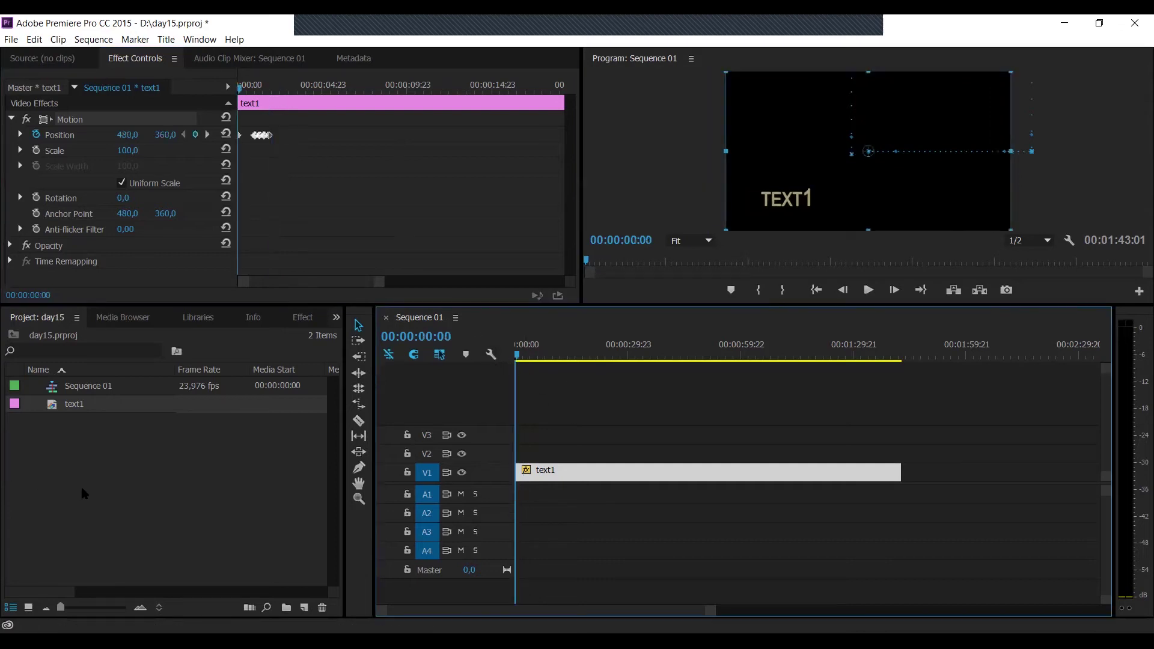
- Create a new title named Thanks with the default video settings
{"action": "left_click", "coordinate": [119, 423]}
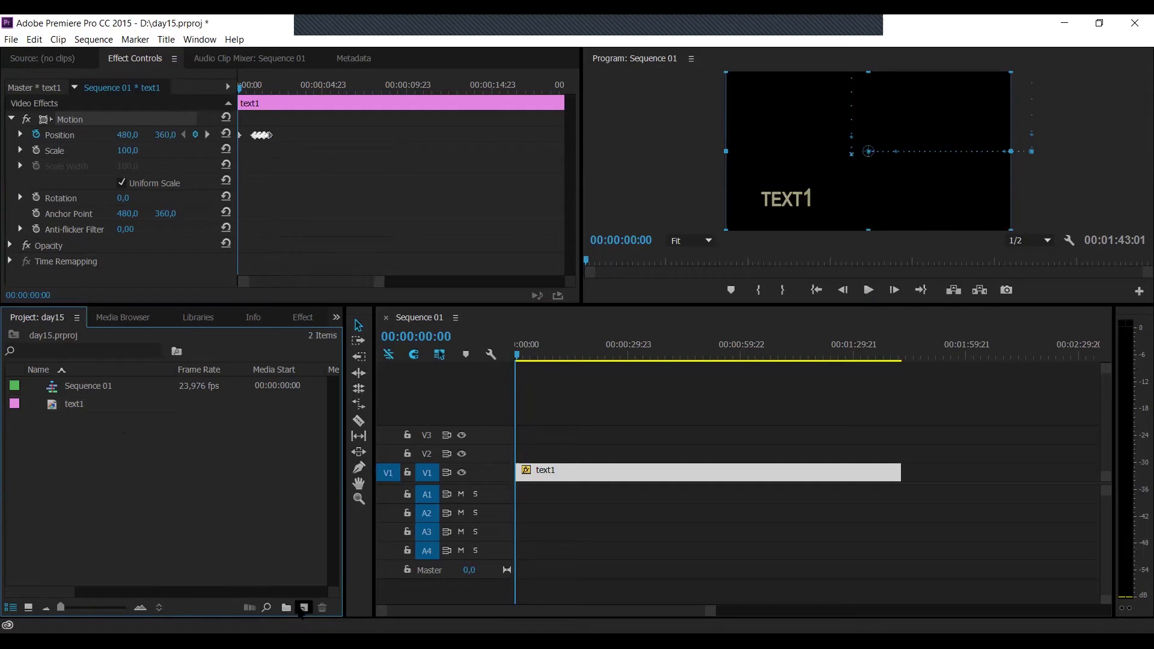
{"action": "left_click", "coordinate": [306, 608]}
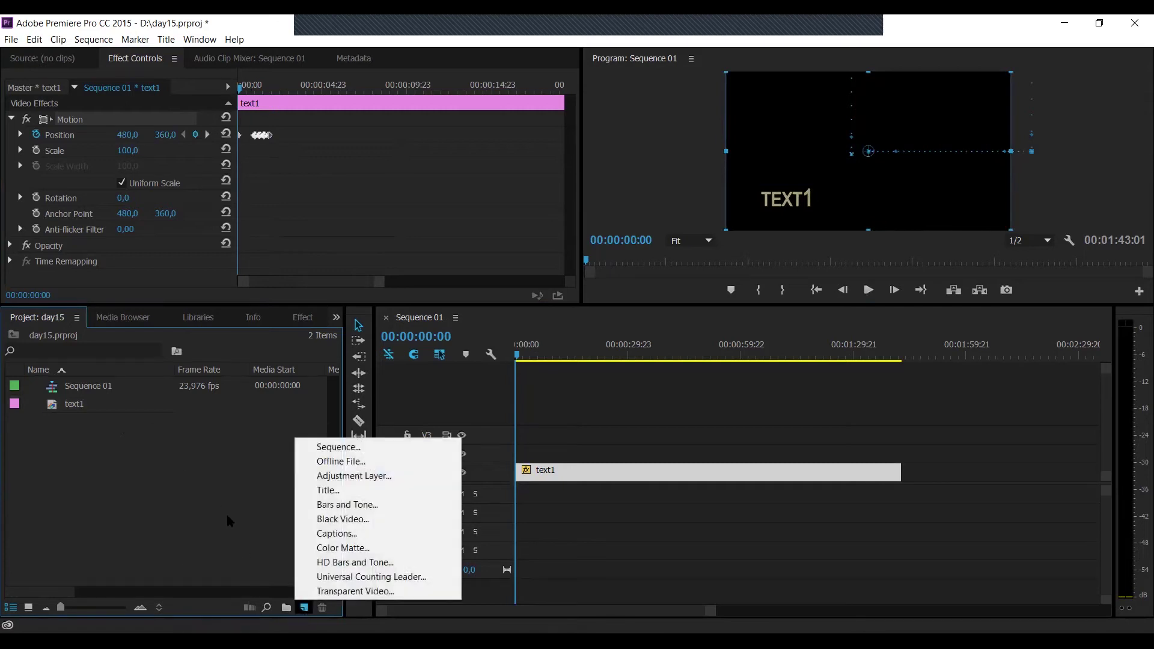
{"action": "left_click", "coordinate": [369, 490]}
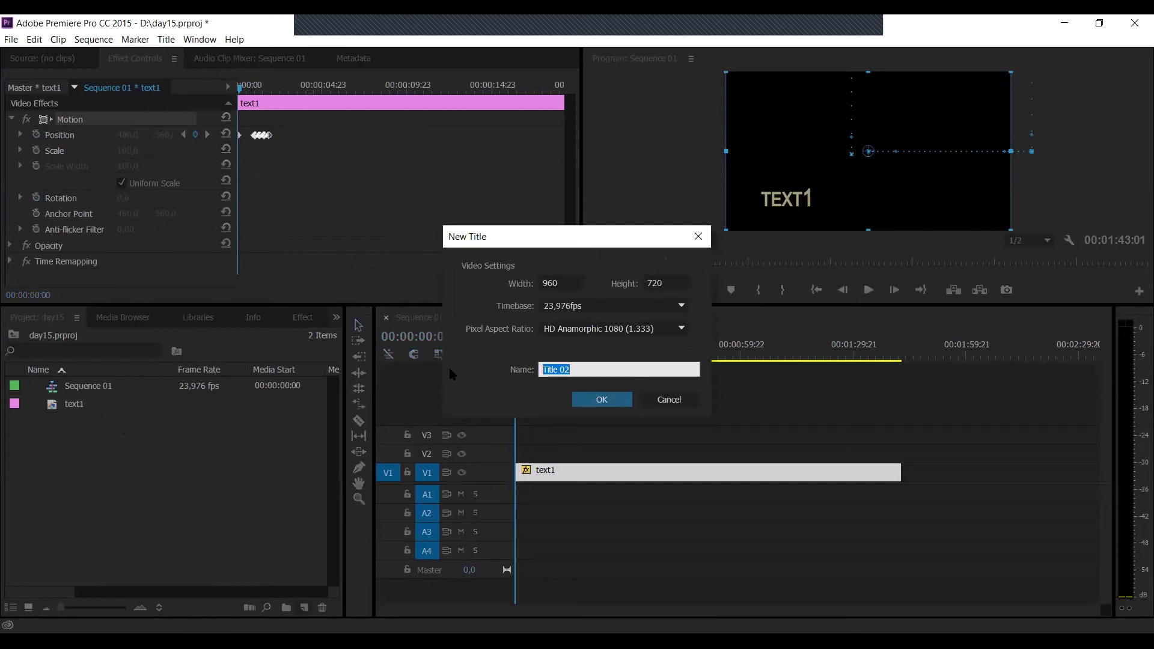
{"action": "type", "text": "Thanks"}
{"action": "key", "text": "Return"}
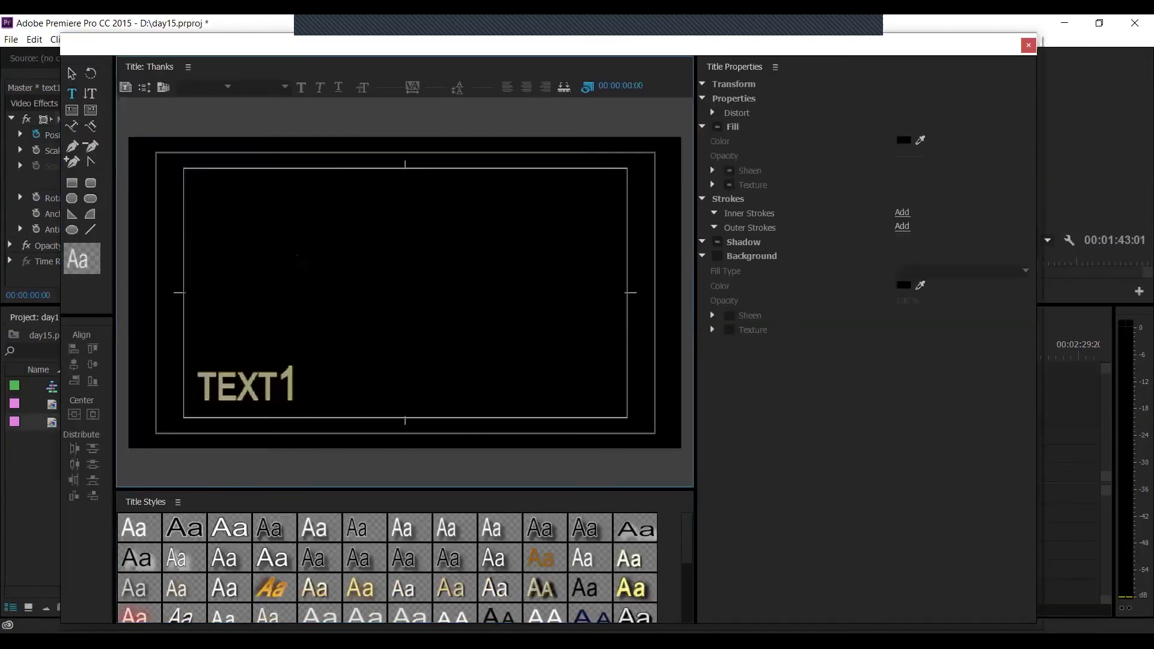
- Add the text THANKS in capitals to the upper part of the Thanks title
{"action": "type", "text": "tanks"}
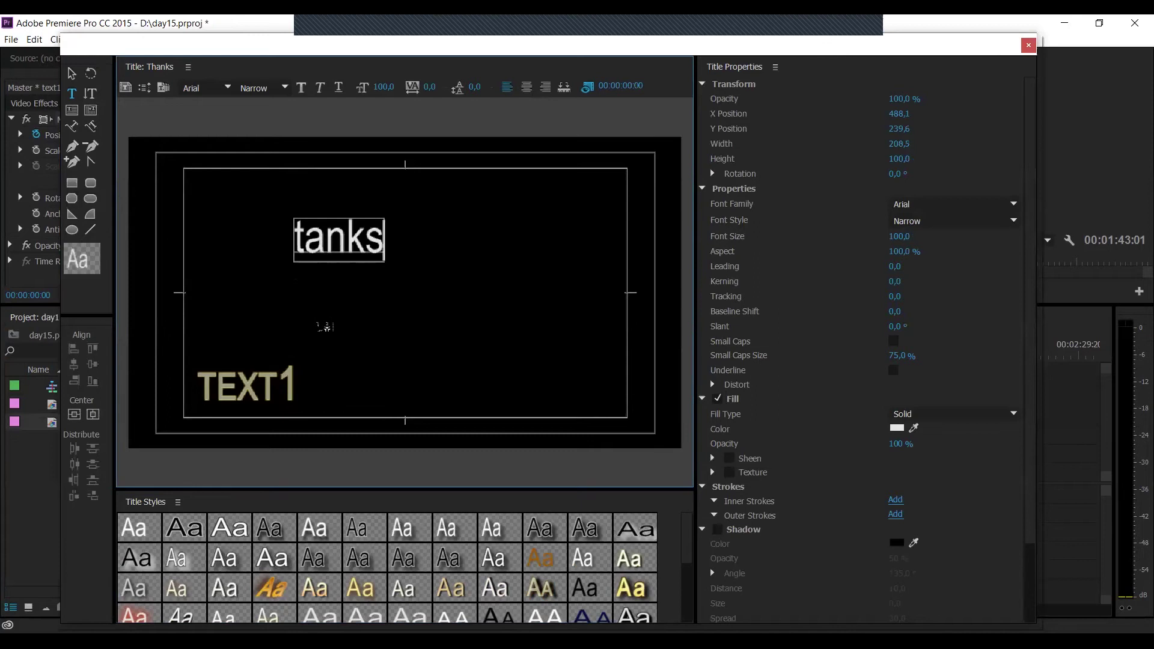
{"action": "key", "text": "BackSpace"}
{"action": "key", "text": "BackSpace"}
{"action": "key", "text": "BackSpace"}
{"action": "key", "text": "BackSpace"}
{"action": "key", "text": "BackSpace"}
{"action": "type", "text": "TAH"}
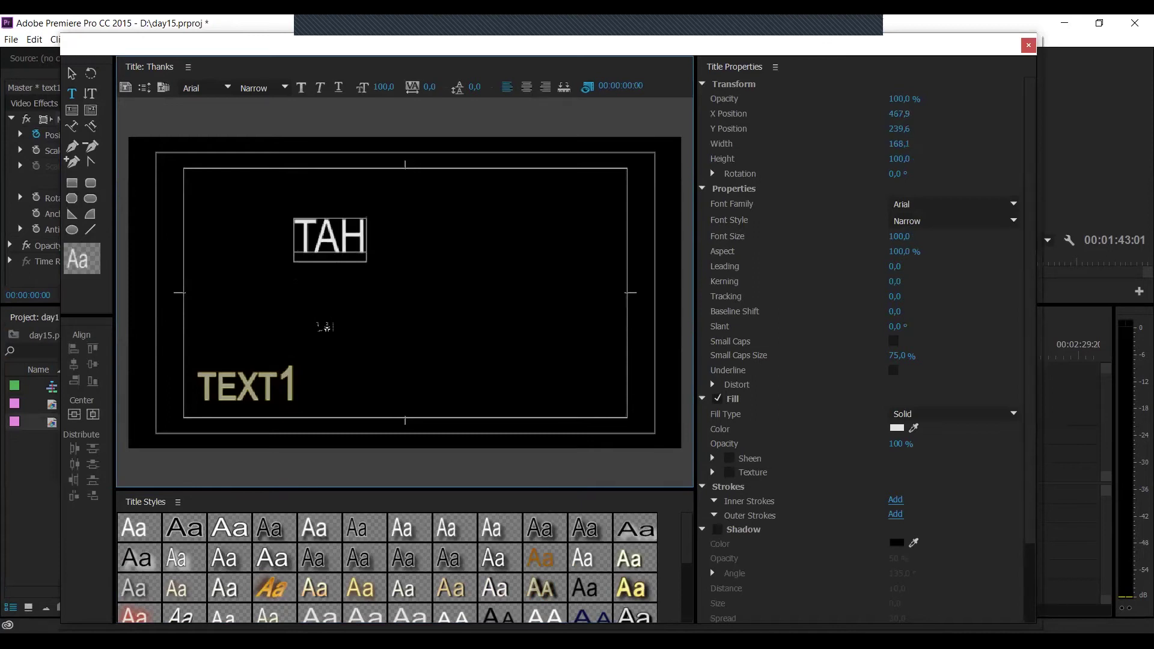
{"action": "key", "text": "BackSpace"}
{"action": "key", "text": "BackSpace"}
{"action": "type", "text": "HANKS"}
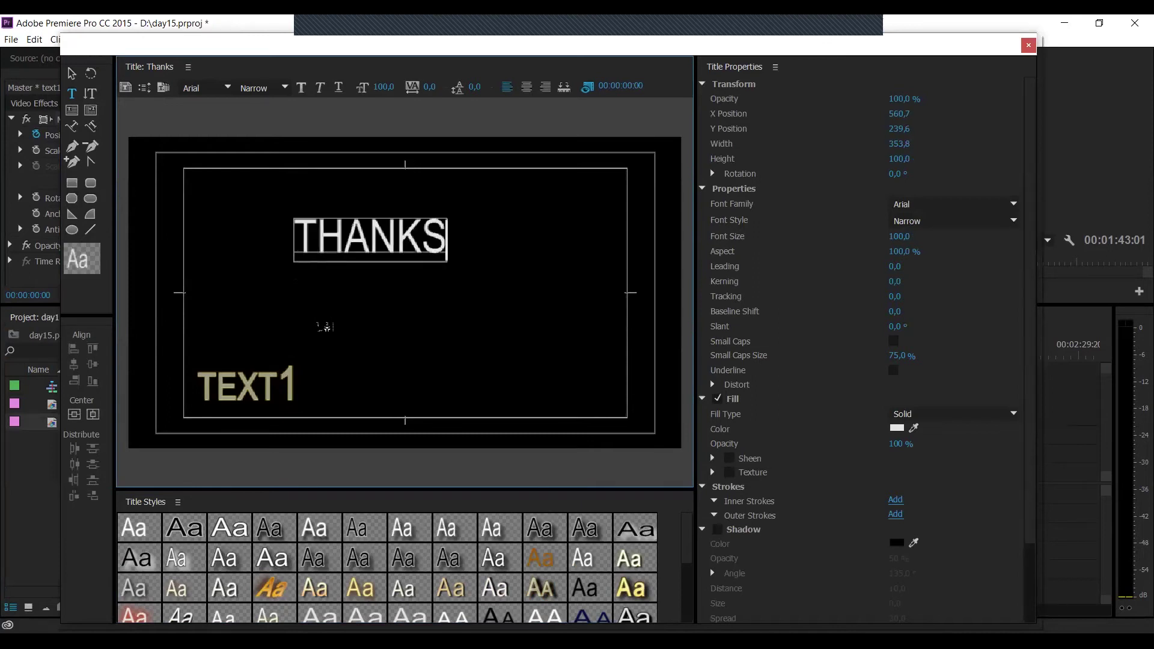
- Set the font family of the THANKS text to Calibri
{"action": "left_click", "coordinate": [264, 130]}
{"action": "left_click", "coordinate": [185, 87]}
{"action": "type", "text": "Calibri"}
{"action": "key", "text": "Return"}
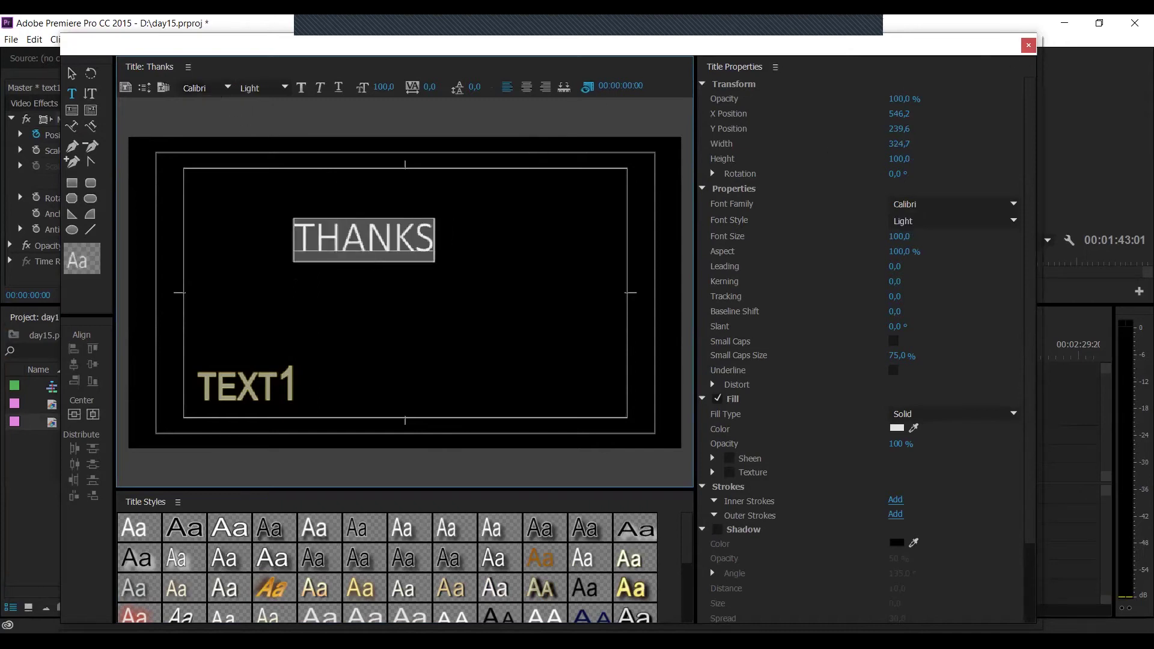
- Remove the text1 clip from the sequence and create a new title named FOR
{"action": "key", "text": "Delete"}
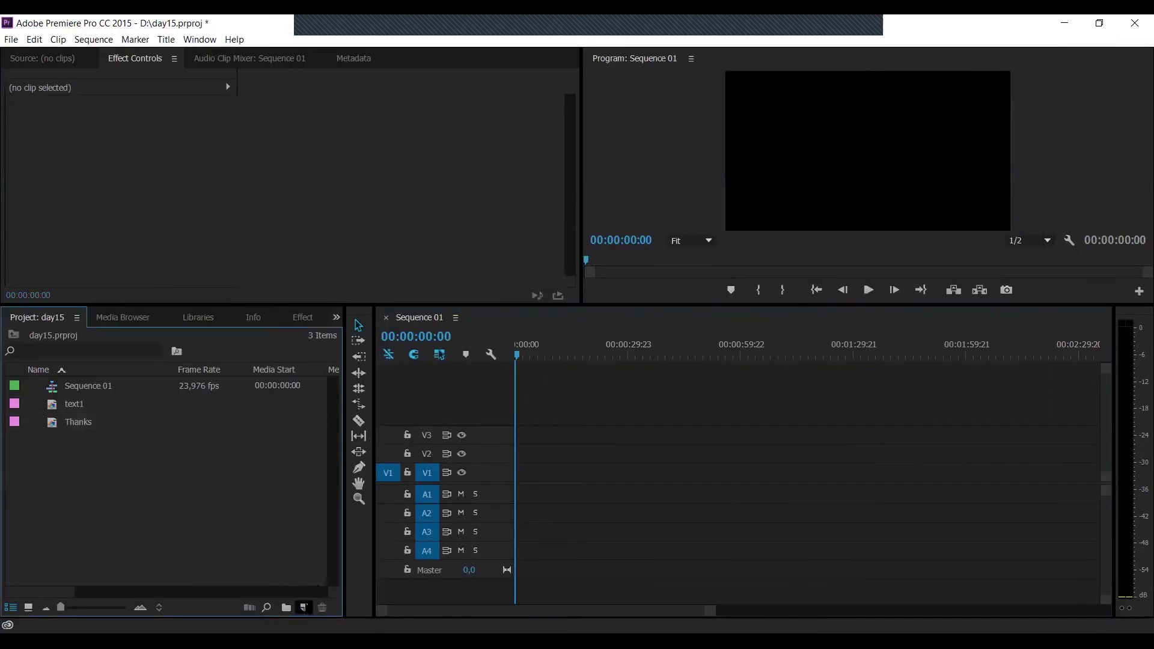
{"action": "left_click", "coordinate": [304, 608]}
{"action": "left_click", "coordinate": [357, 490]}
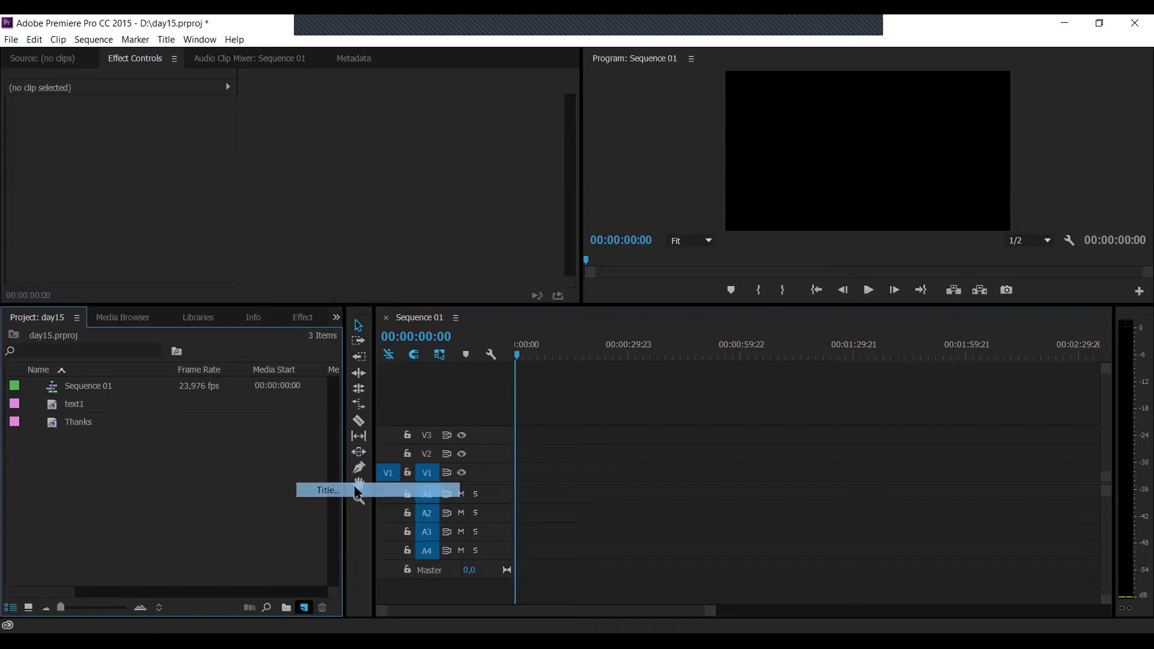
{"action": "type", "text": "FOR"}
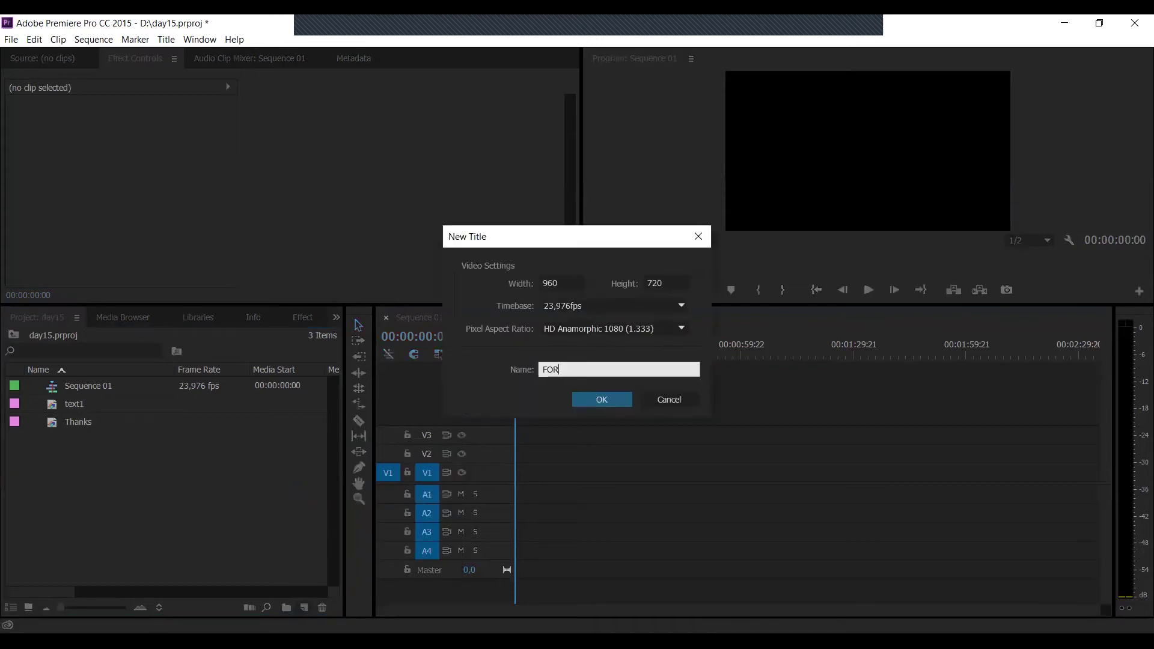
{"action": "key", "text": "Return"}
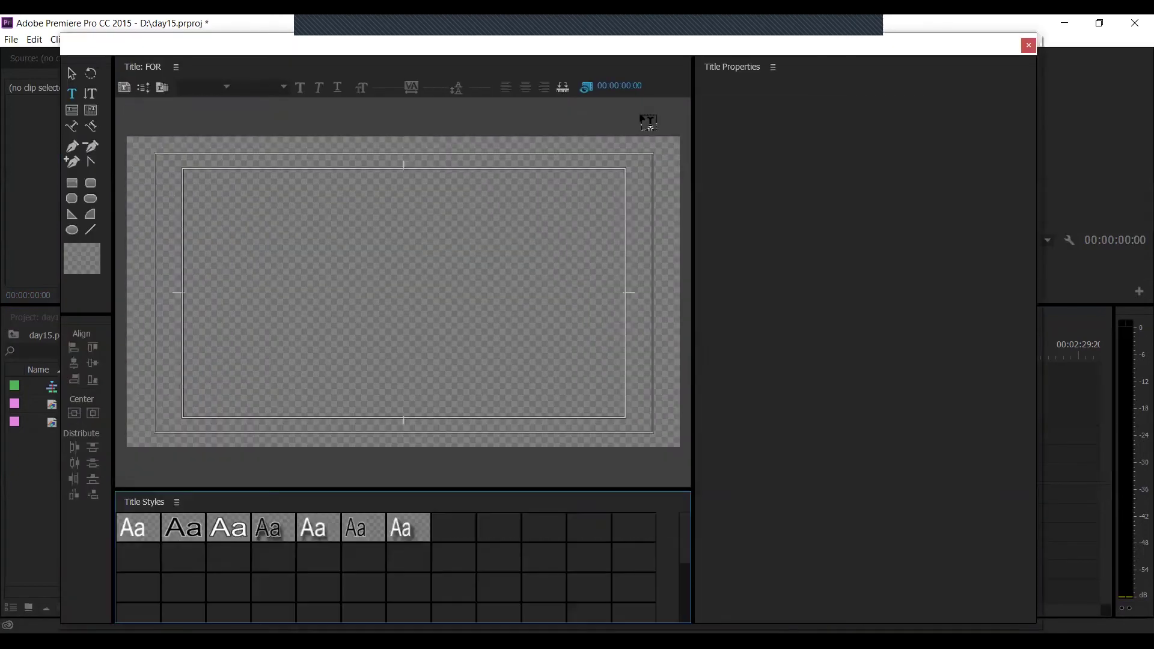
- Add the text FOR in Calibri to the FOR title and close the title editor
{"action": "type", "text": "FOR"}
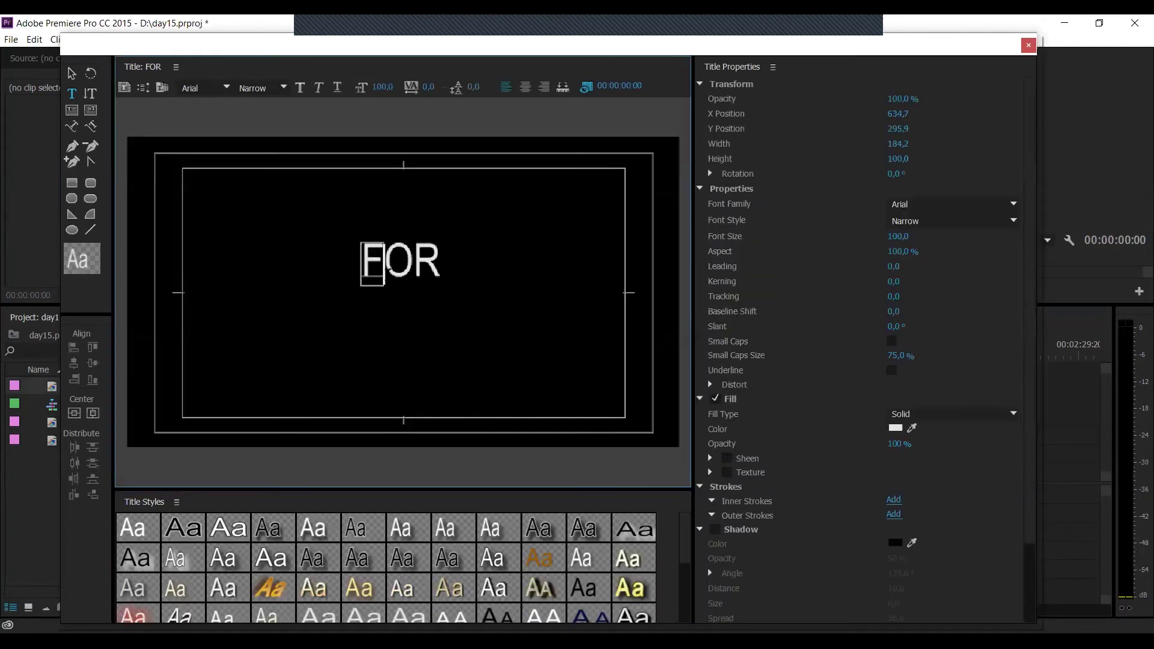
{"action": "left_click", "coordinate": [198, 88]}
{"action": "type", "text": "Calibri"}
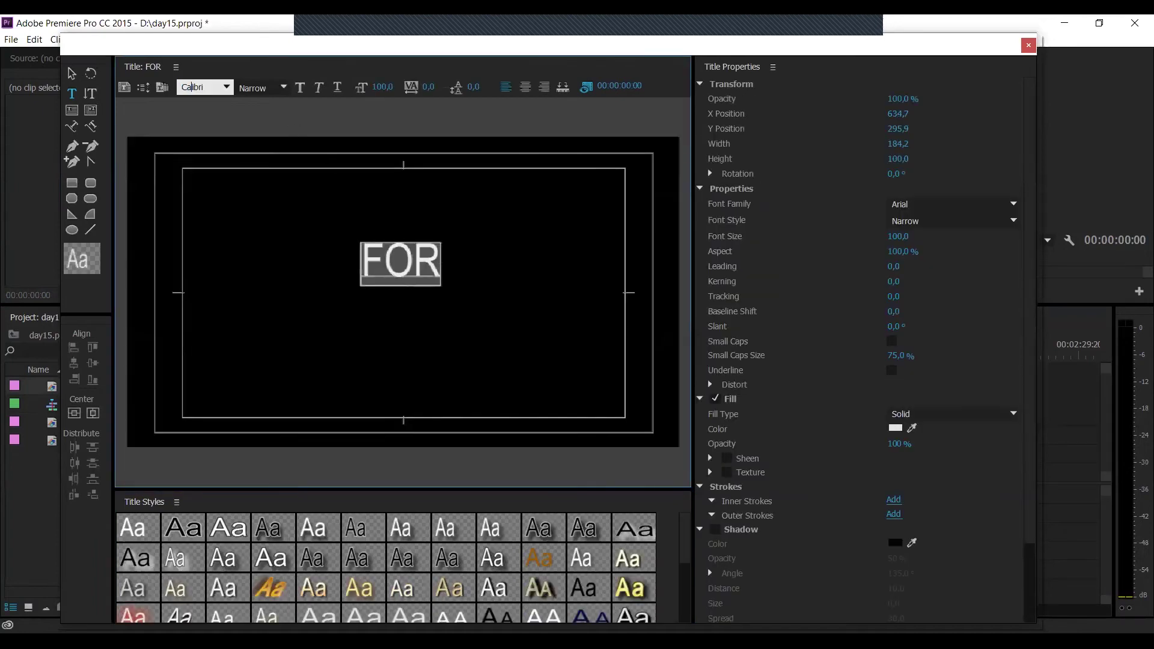
{"action": "key", "text": "Return"}
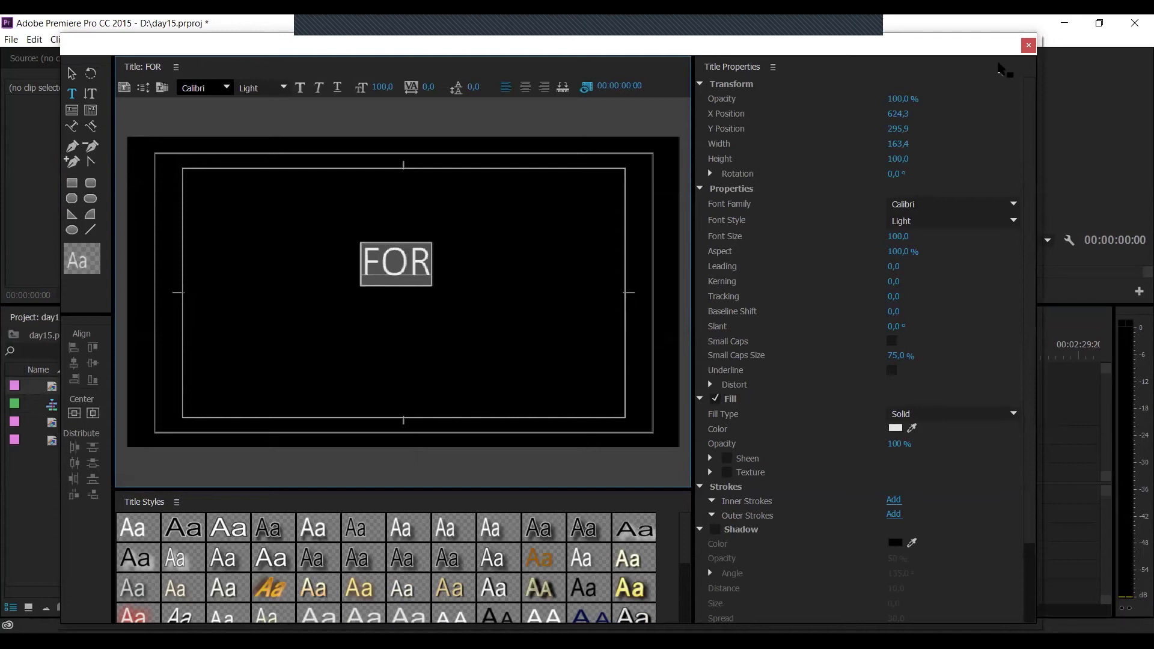
{"action": "key", "text": "ctrl+w"}
- Create a new title named WATCHING with the default video settings
{"action": "left_click", "coordinate": [304, 606]}
{"action": "left_click", "coordinate": [384, 491]}
{"action": "type", "text": "WA"}
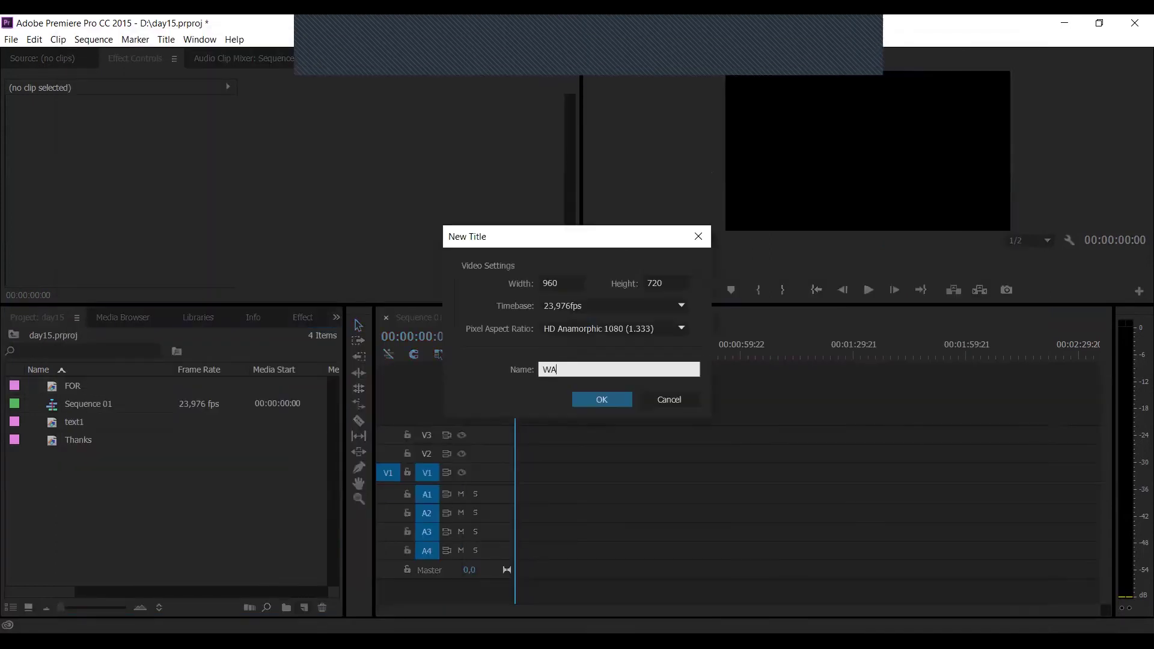
{"action": "type", "text": "TCHING"}
{"action": "left_click", "coordinate": [598, 399]}
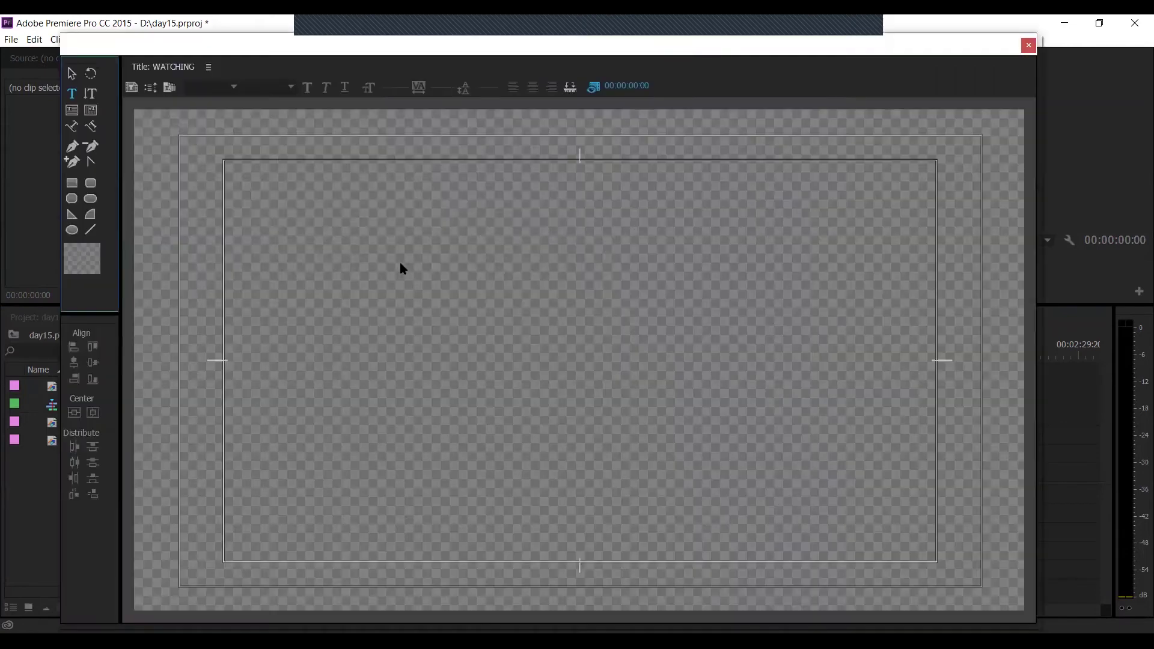
- Add the text WATCHING in capitals to the upper part of the title and close the title editor
{"action": "type", "text": "WATHIN"}
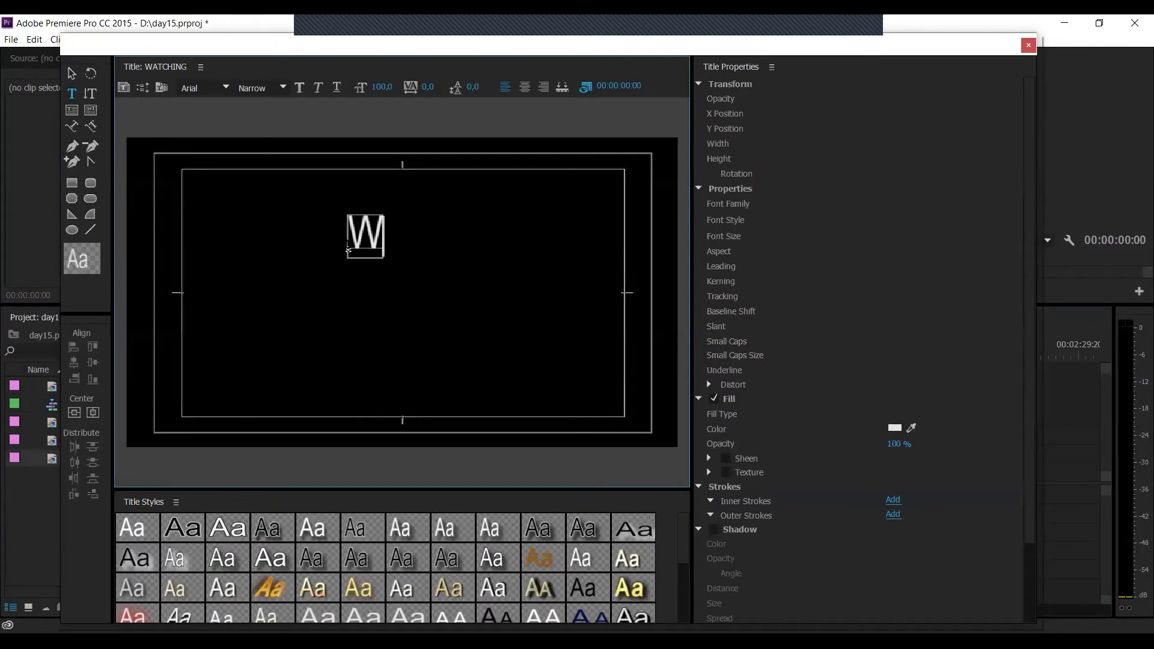
{"action": "key", "text": "BackSpace"}
{"action": "key", "text": "BackSpace"}
{"action": "type", "text": "C"}
{"action": "key", "text": "BackSpace"}
{"action": "type", "text": "CHING"}
{"action": "key", "text": "BackSpace"}
{"action": "key", "text": "BackSpace"}
{"action": "key", "text": "BackSpace"}
{"action": "key", "text": "BackSpace"}
{"action": "key", "text": "BackSpace"}
{"action": "key", "text": "BackSpace"}
{"action": "type", "text": "CHING"}
{"action": "key", "text": "Return"}
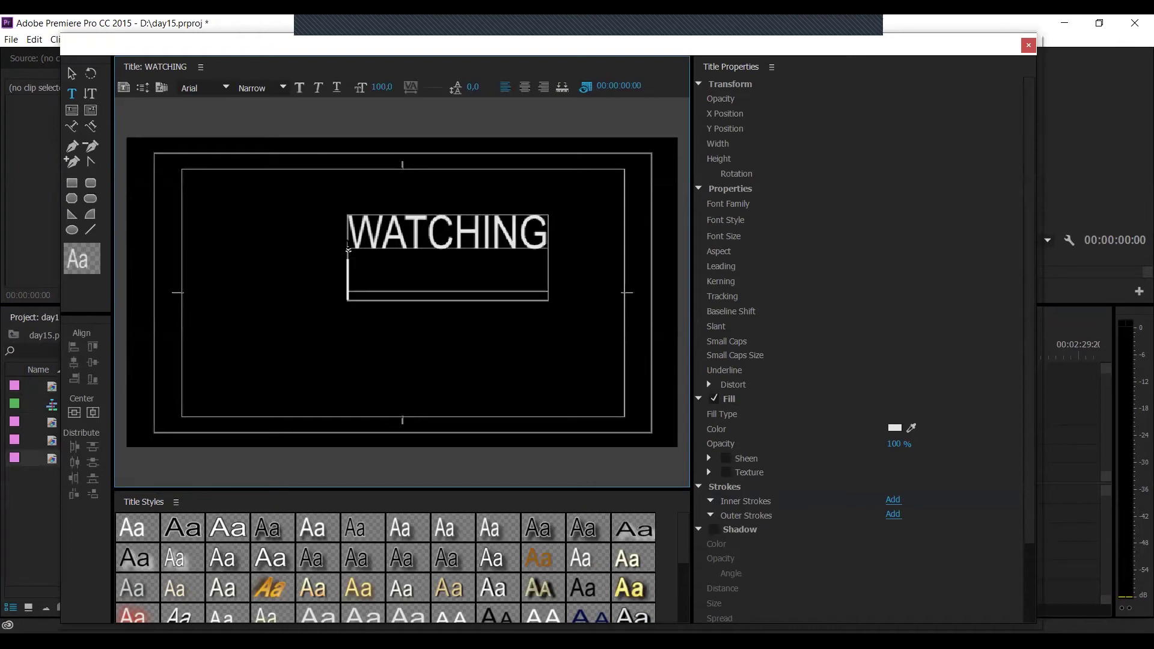
{"action": "key", "text": "BackSpace"}
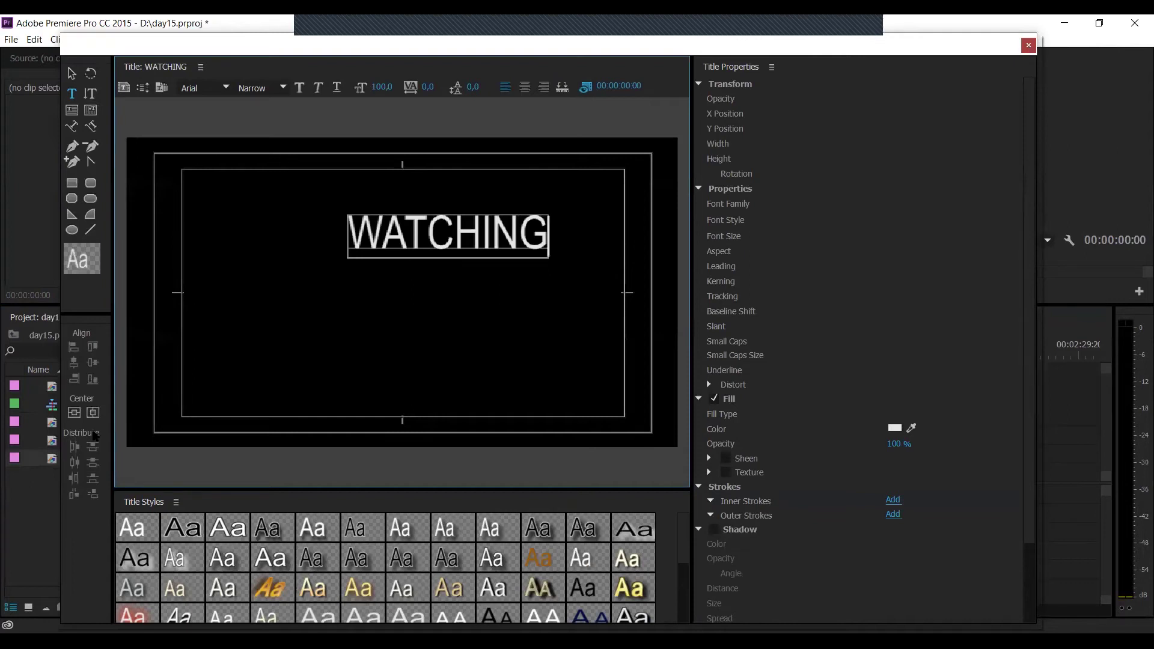
{"action": "key", "text": "ctrl+w"}
- Place the Thanks title on video track V1 at the start of the sequence
{"action": "left_click", "coordinate": [78, 390]}
{"action": "left_click", "coordinate": [67, 439], "text": "ctrl"}
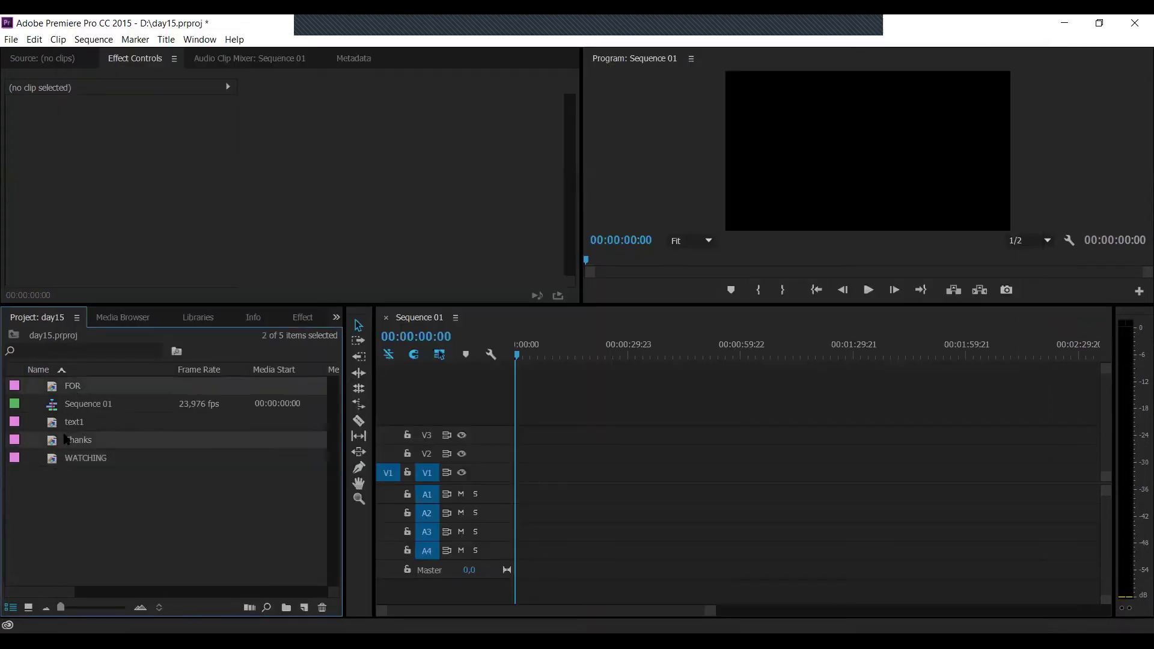
{"action": "left_click", "coordinate": [70, 461], "text": "ctrl"}
{"action": "left_click", "coordinate": [144, 503]}
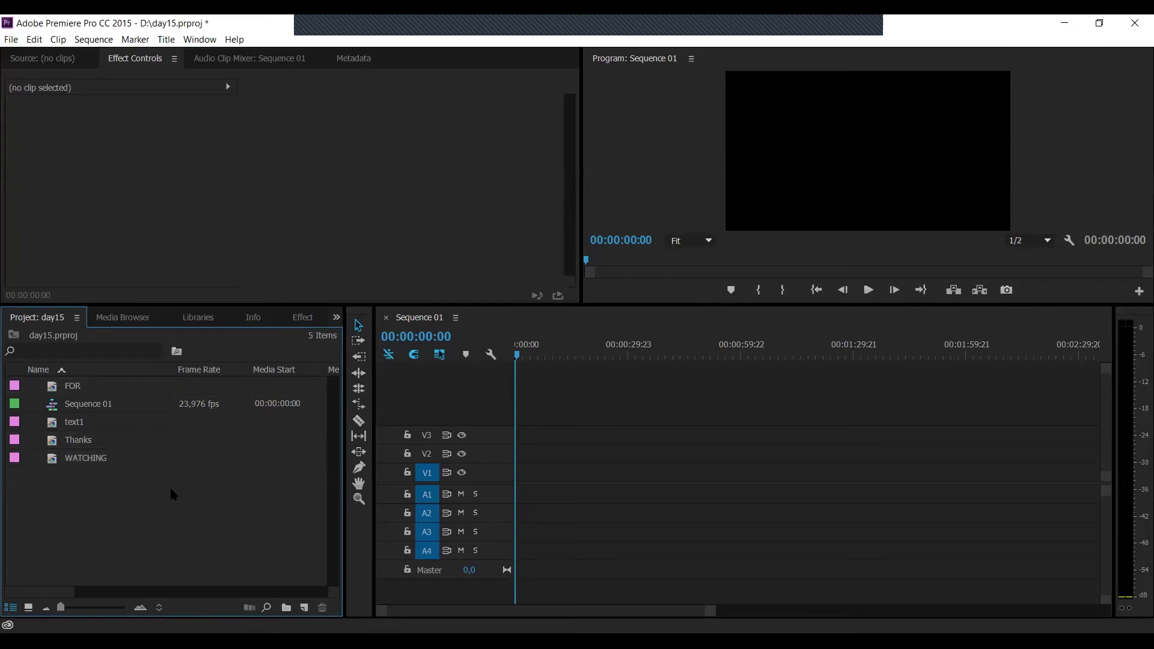
{"action": "left_click", "coordinate": [78, 446]}
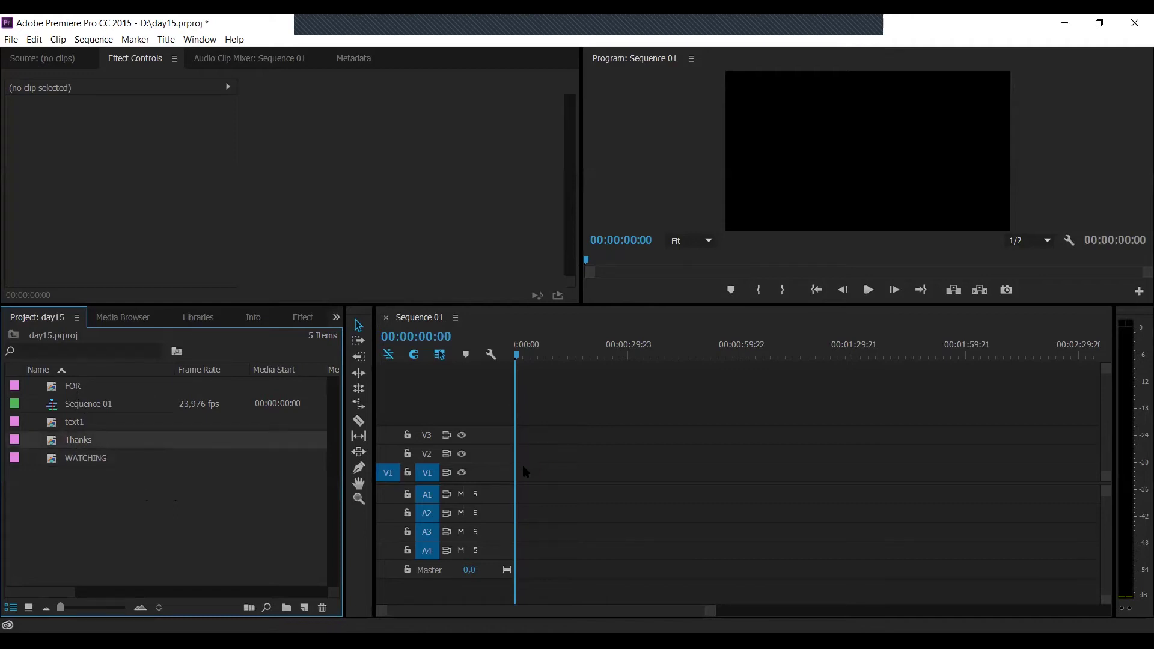
{"action": "left_click_drag", "start_coordinate": [525, 471], "coordinate": [524, 472]}
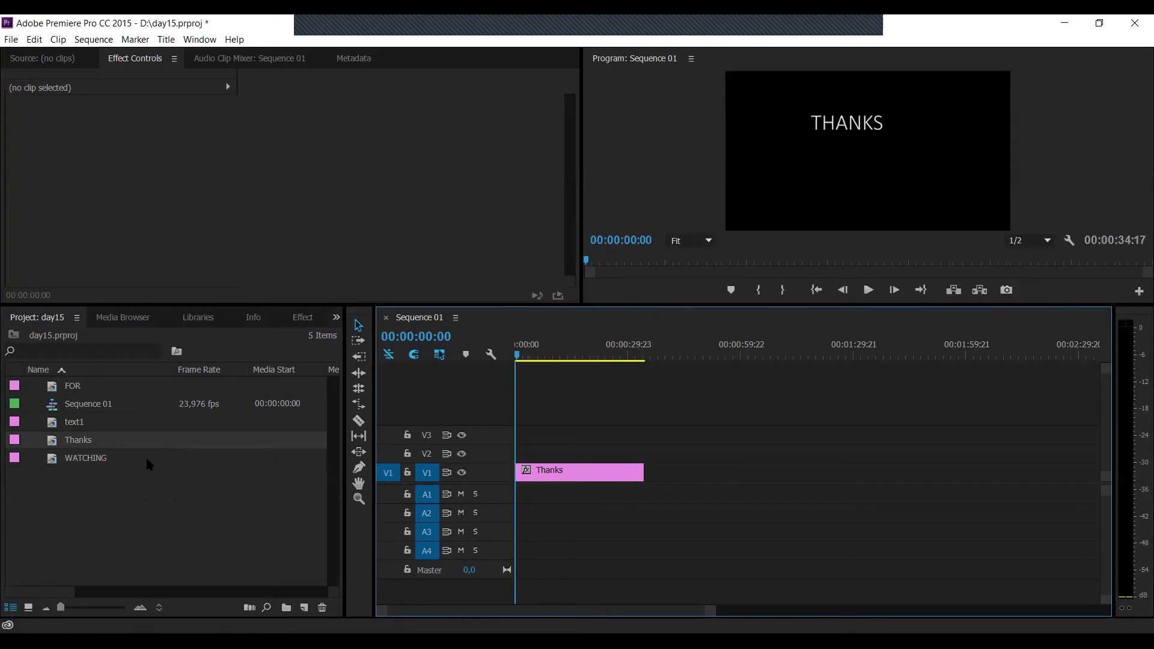
- Move the THANKS text in its title to the frame's middle at about X 712, Y 358, and close the title editor
{"action": "left_click", "coordinate": [92, 435]}
{"action": "left_click", "coordinate": [74, 460]}
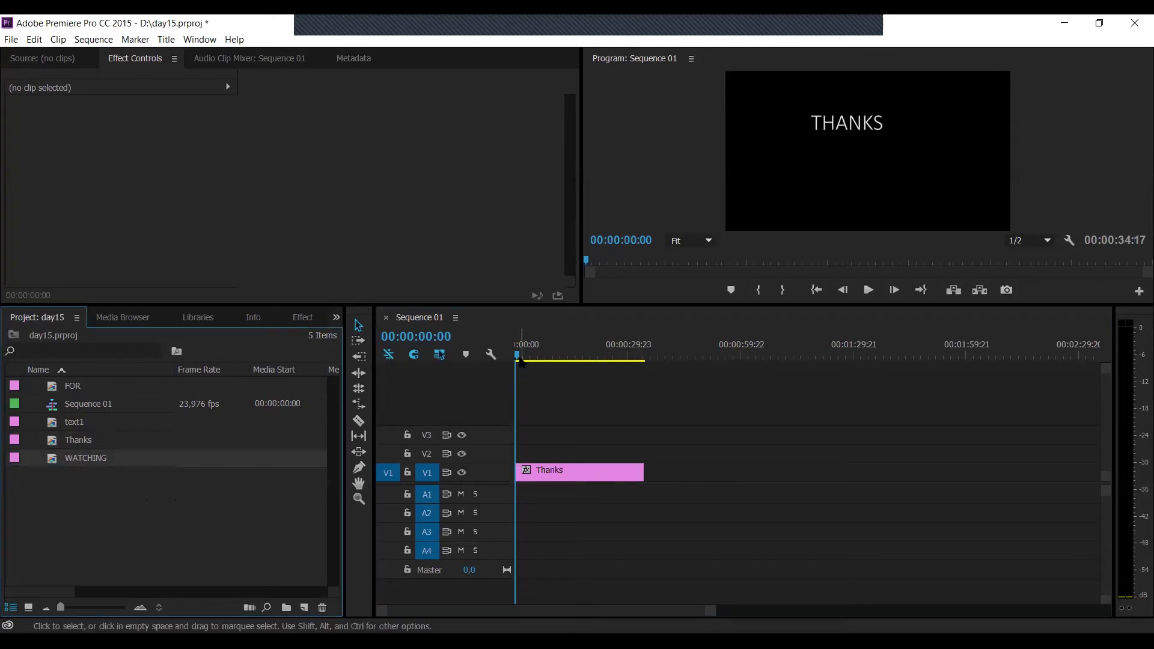
{"action": "mouse_move", "coordinate": [518, 356]}
{"action": "left_mouse_down"}
{"action": "mouse_move", "coordinate": [574, 359]}
{"action": "mouse_move", "coordinate": [520, 362]}
{"action": "left_mouse_up"}
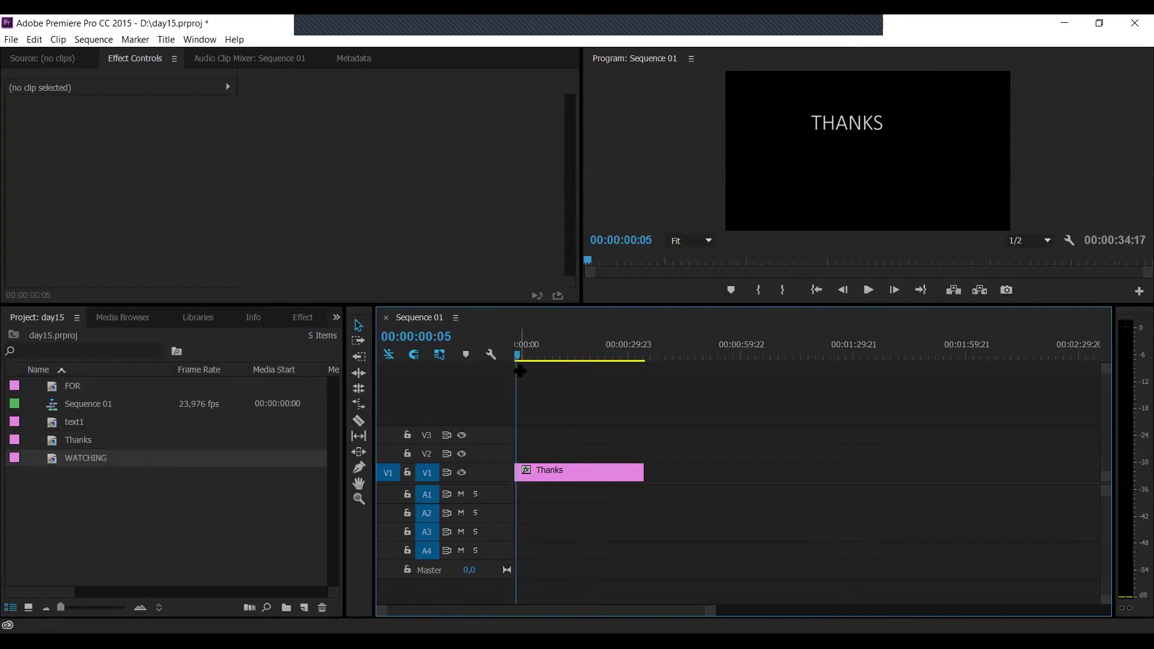
{"action": "double_click", "coordinate": [548, 471]}
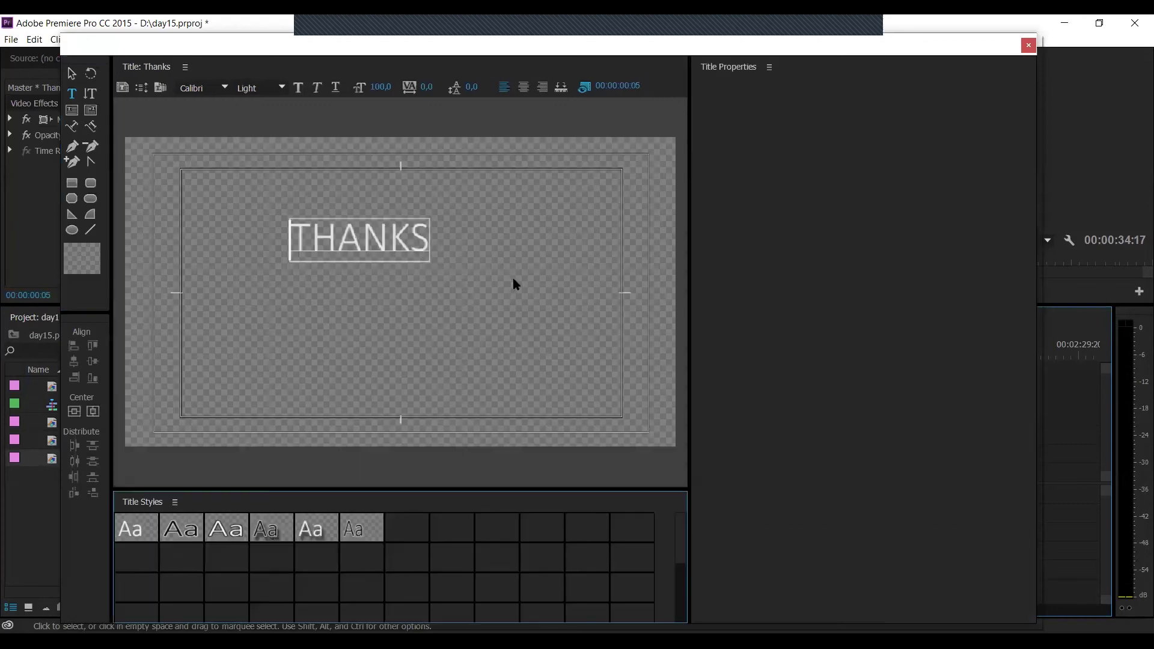
{"action": "left_click_drag", "start_coordinate": [359, 240], "coordinate": [475, 294]}
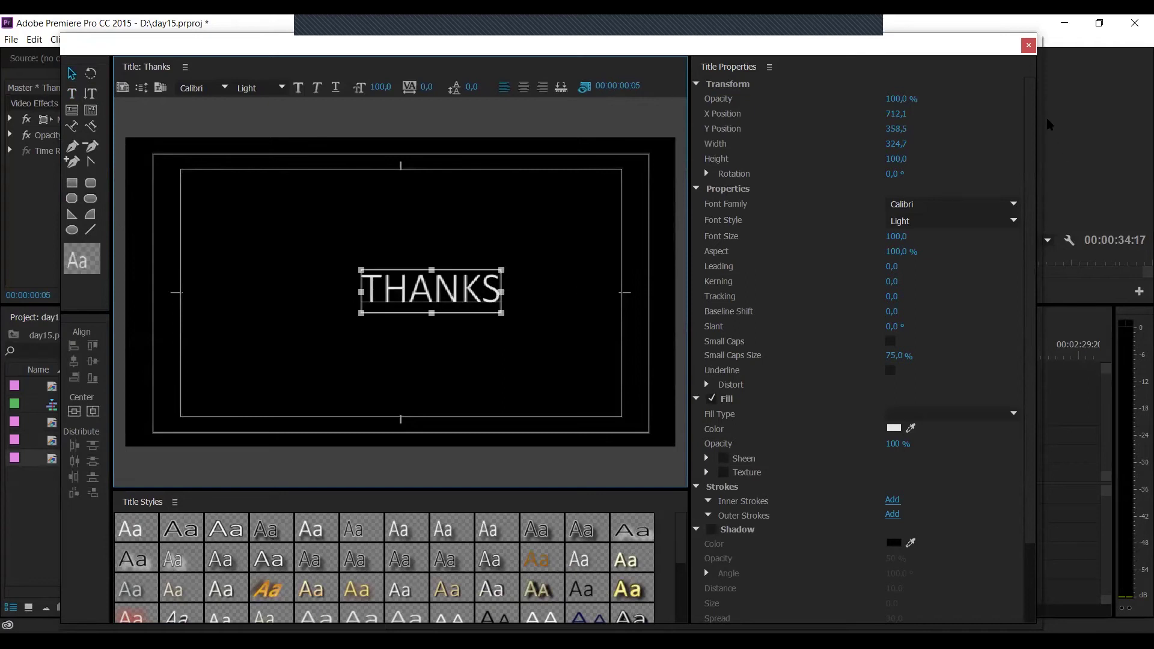
{"action": "left_click", "coordinate": [1028, 45]}
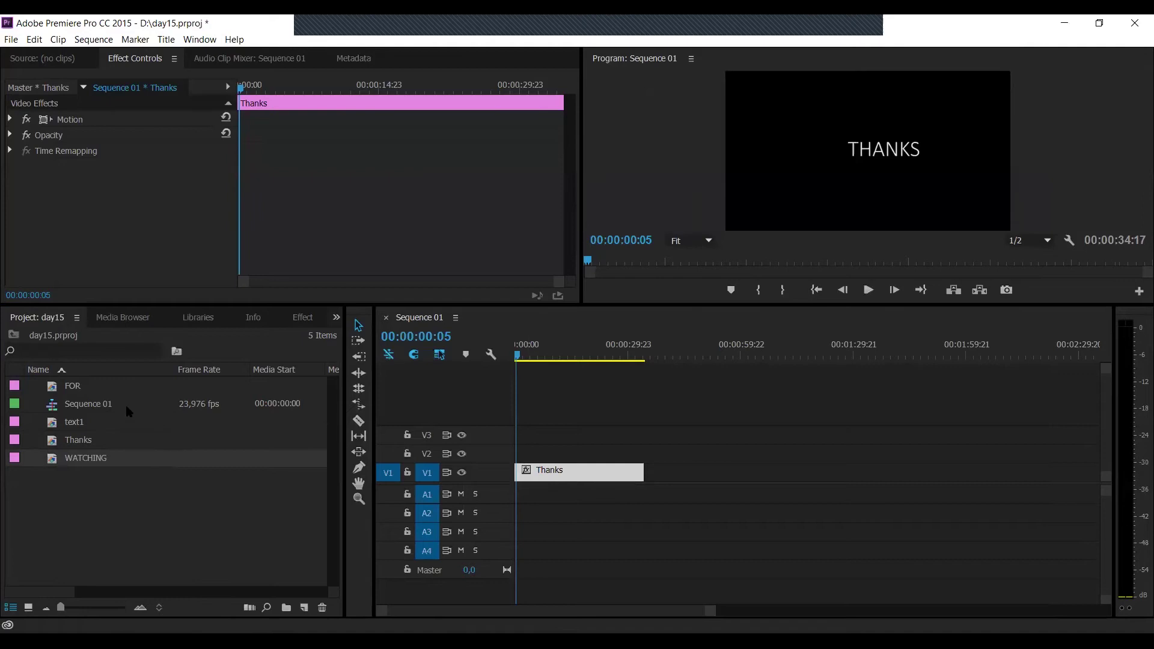
- Place the FOR title on track V2 from 00:00:03:00 and extend its end to match the Thanks clip
{"action": "left_click_drag", "start_coordinate": [518, 458], "coordinate": [533, 453]}
{"action": "left_click", "coordinate": [549, 455]}
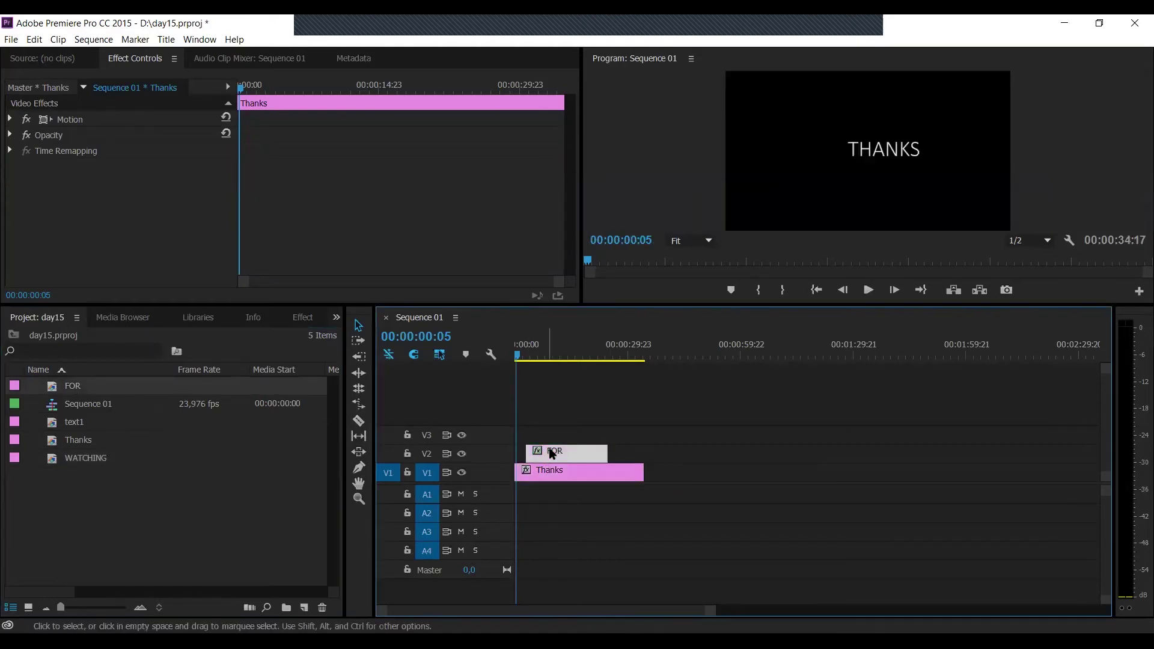
{"action": "left_click_drag", "start_coordinate": [608, 452], "coordinate": [643, 454]}
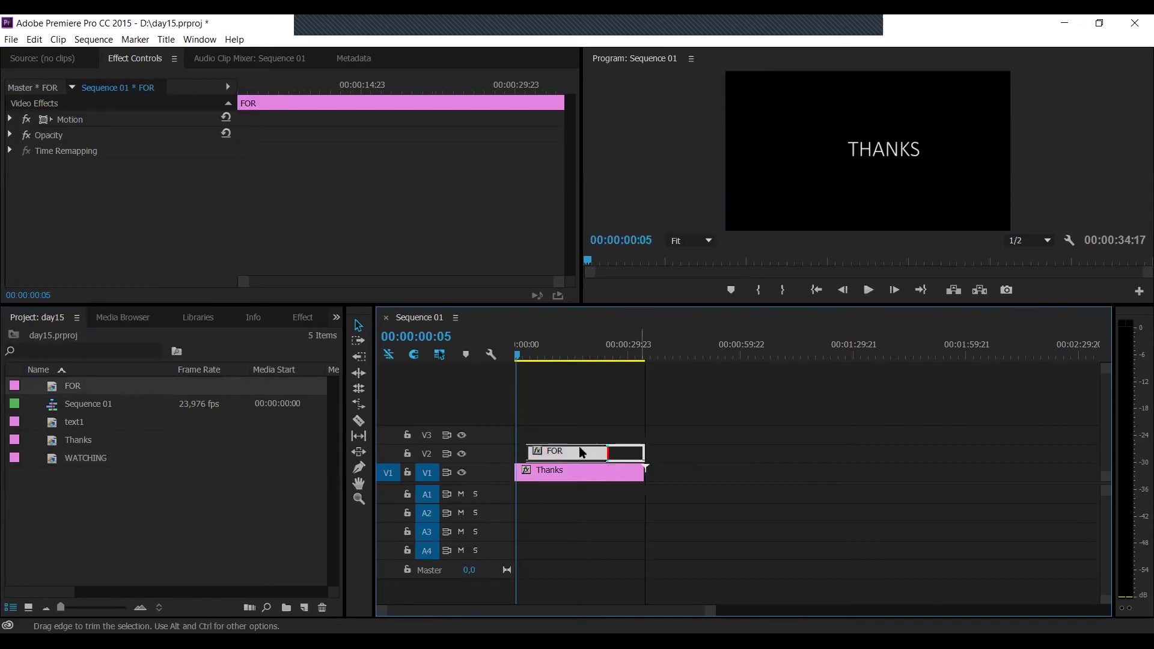
- Rotate the FOR text to 270° and position it below the final letters of THANKS at about X 839, Y 474, closing the title editor
{"action": "mouse_move", "coordinate": [532, 359]}
{"action": "left_mouse_down"}
{"action": "mouse_move", "coordinate": [520, 358]}
{"action": "mouse_move", "coordinate": [531, 358]}
{"action": "left_mouse_up"}
{"action": "double_click", "coordinate": [564, 450]}
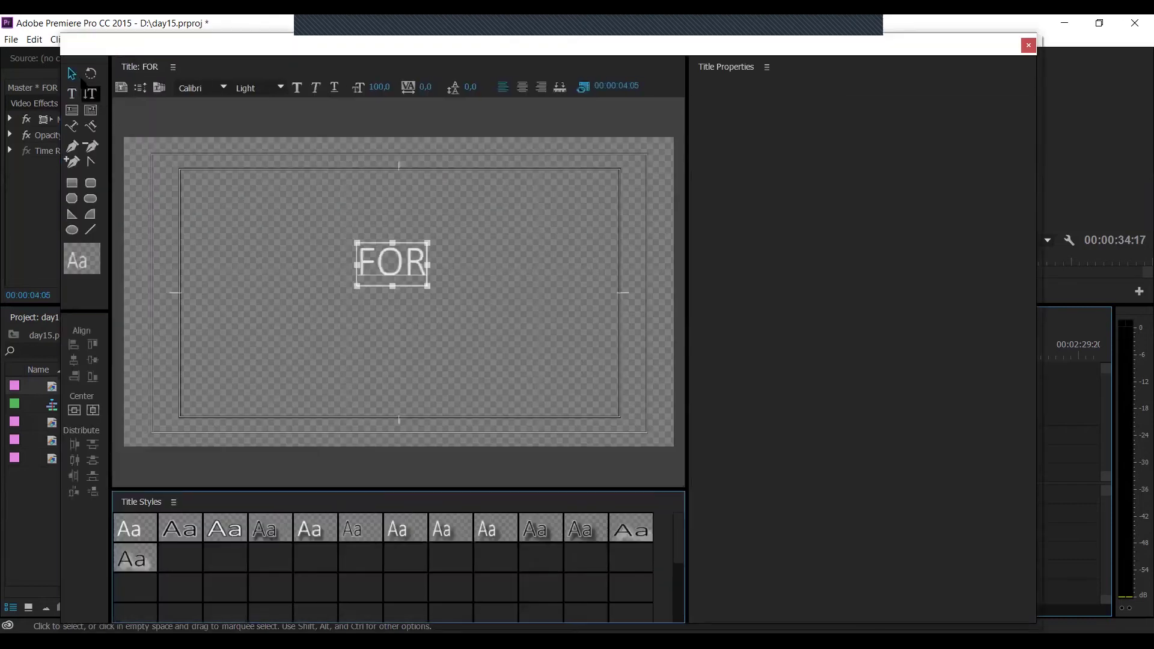
{"action": "left_click_drag", "start_coordinate": [427, 229], "coordinate": [356, 198]}
{"action": "left_click_drag", "start_coordinate": [392, 264], "coordinate": [485, 339]}
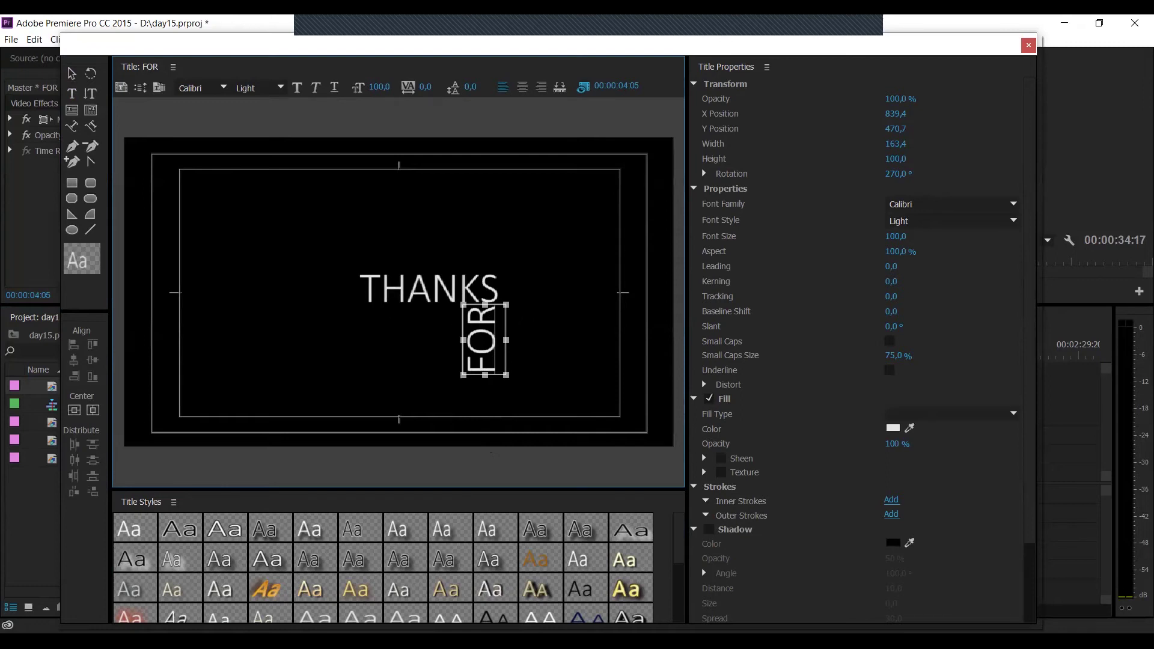
{"action": "left_click_drag", "start_coordinate": [507, 331], "coordinate": [508, 332]}
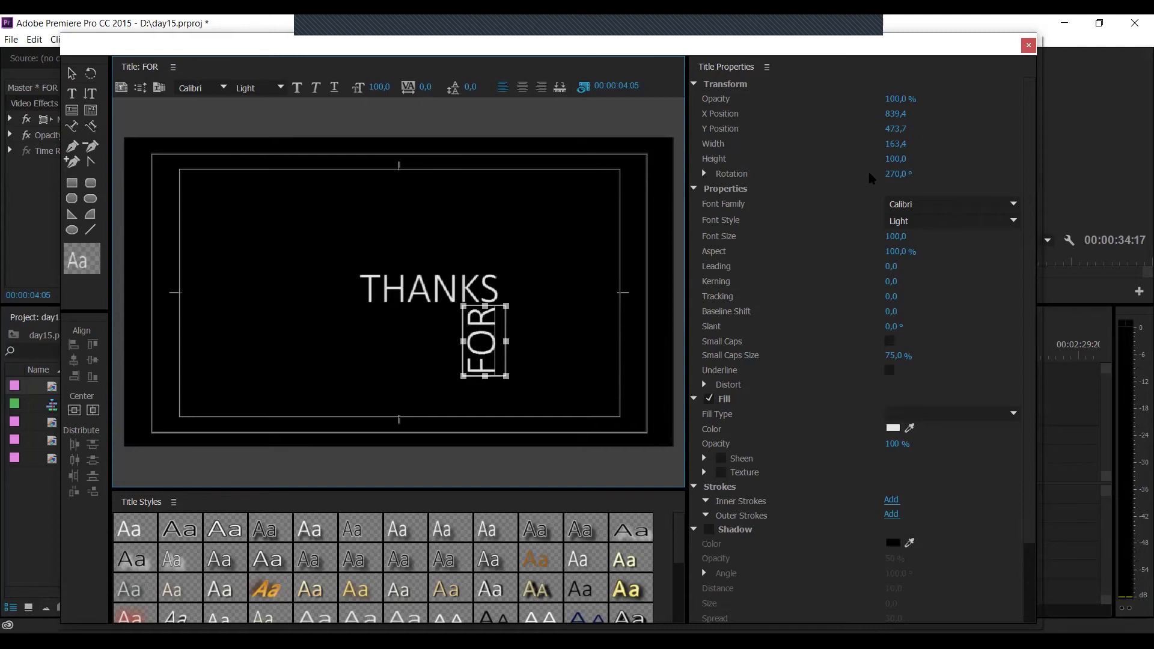
{"action": "key", "text": "ctrl+w"}
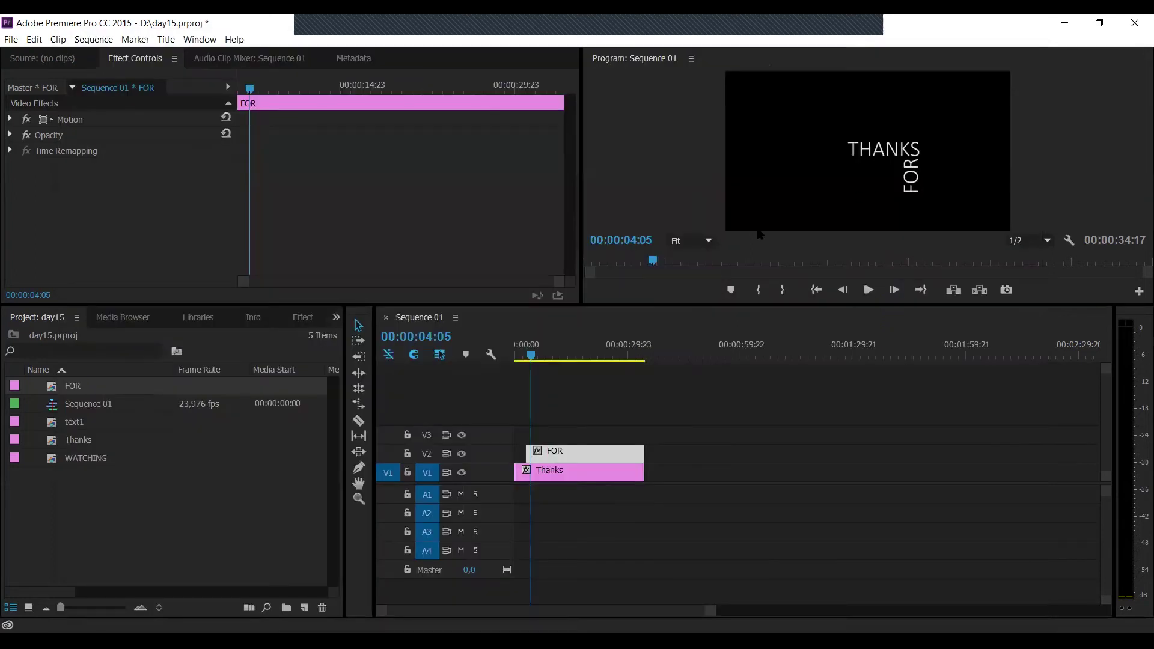
{"action": "mouse_move", "coordinate": [529, 355]}
{"action": "left_mouse_down"}
{"action": "mouse_move", "coordinate": [515, 365]}
{"action": "mouse_move", "coordinate": [523, 359]}
{"action": "left_mouse_up"}
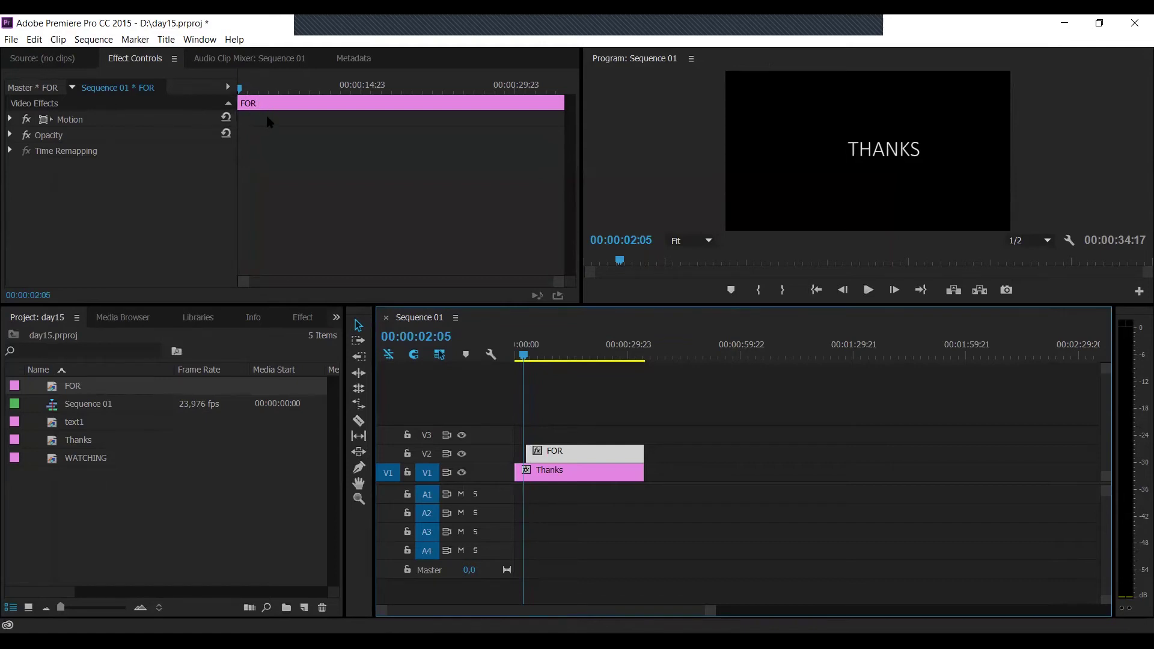
{"action": "key", "text": "Home"}
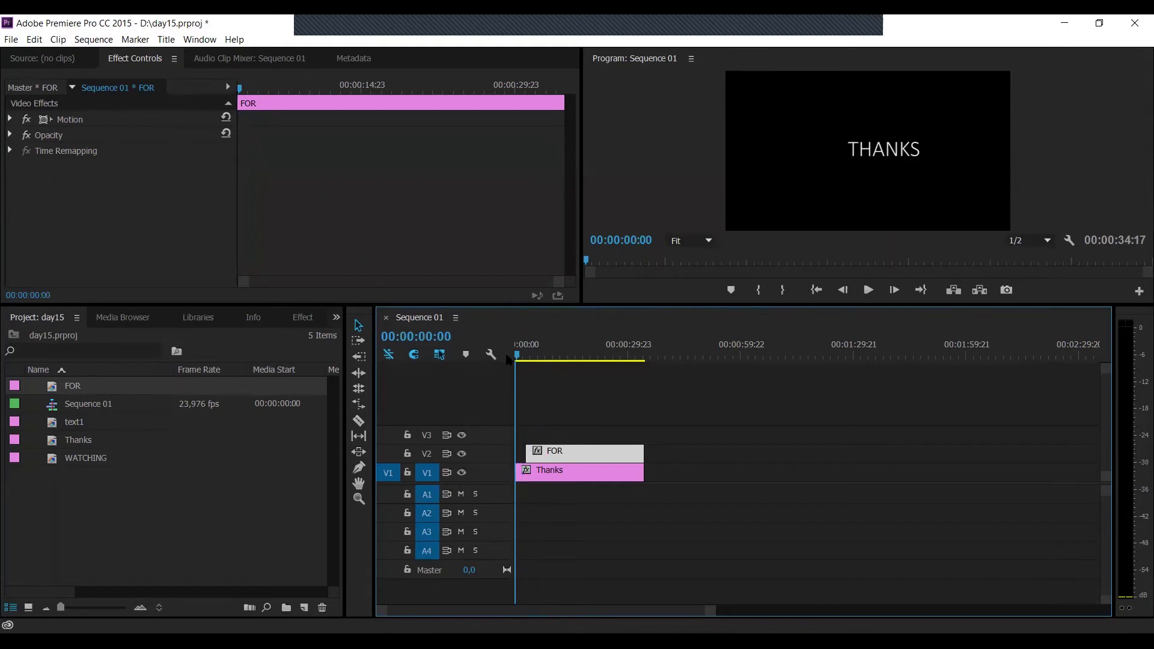
{"action": "left_click", "coordinate": [552, 473]}
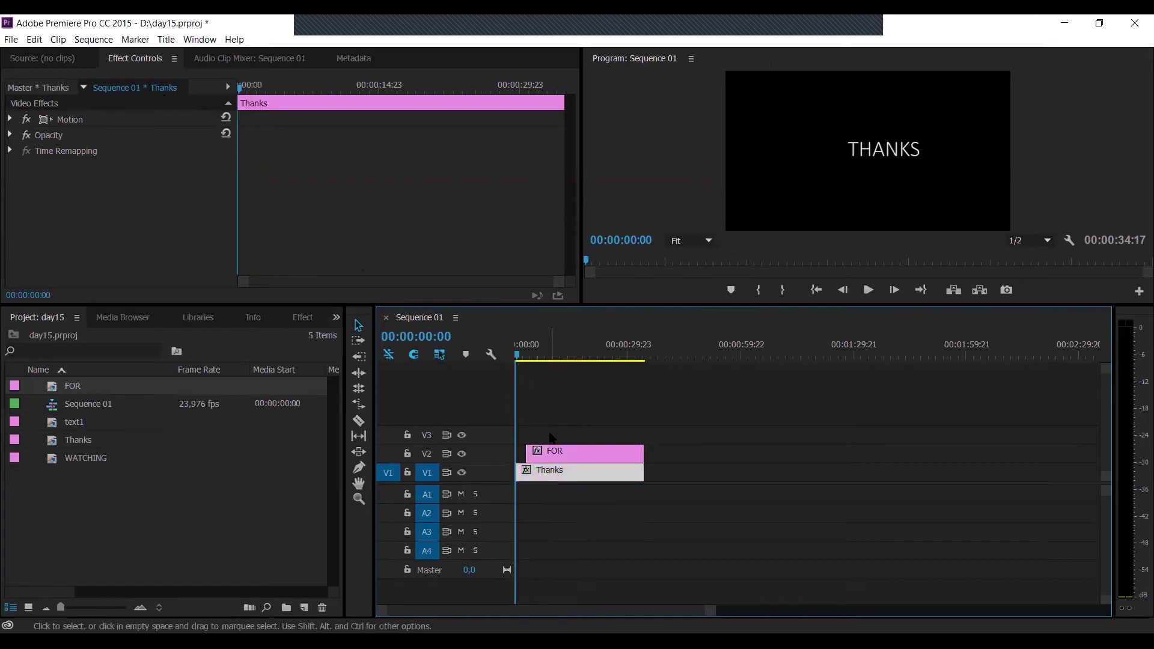
{"action": "left_click", "coordinate": [553, 451]}
{"action": "left_click", "coordinate": [531, 355]}
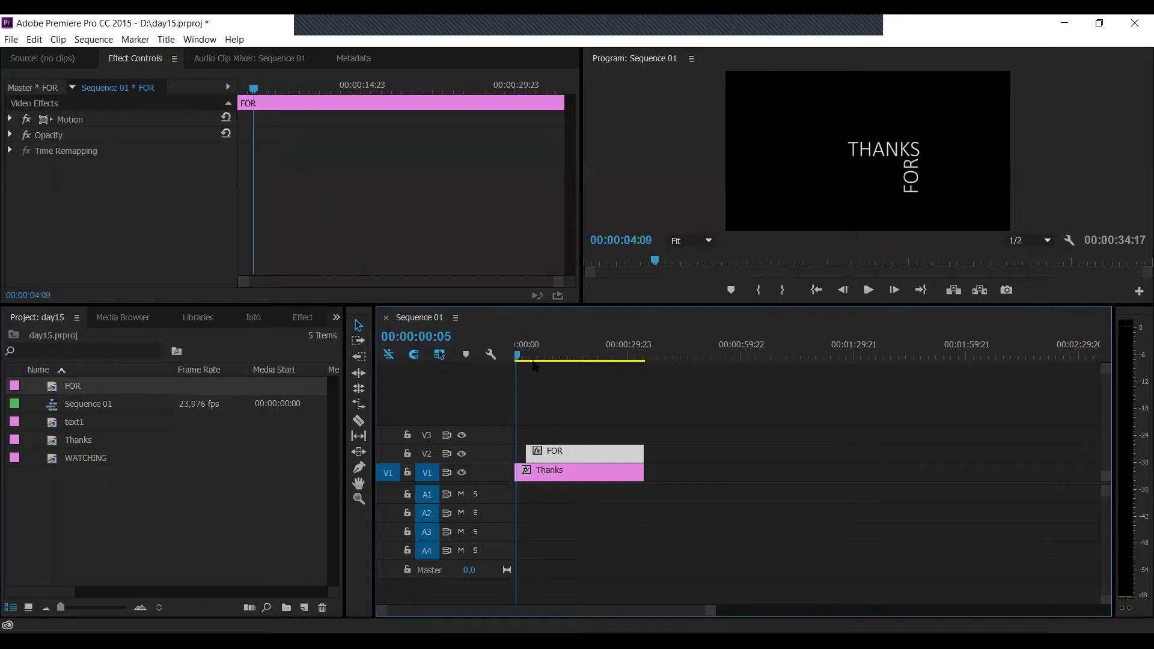
{"action": "left_click", "coordinate": [533, 476]}
- Start Position keyframing on the FOR clip at 00:00:03:00 with the text below the frame at vertical position 684
{"action": "left_click", "coordinate": [550, 457]}
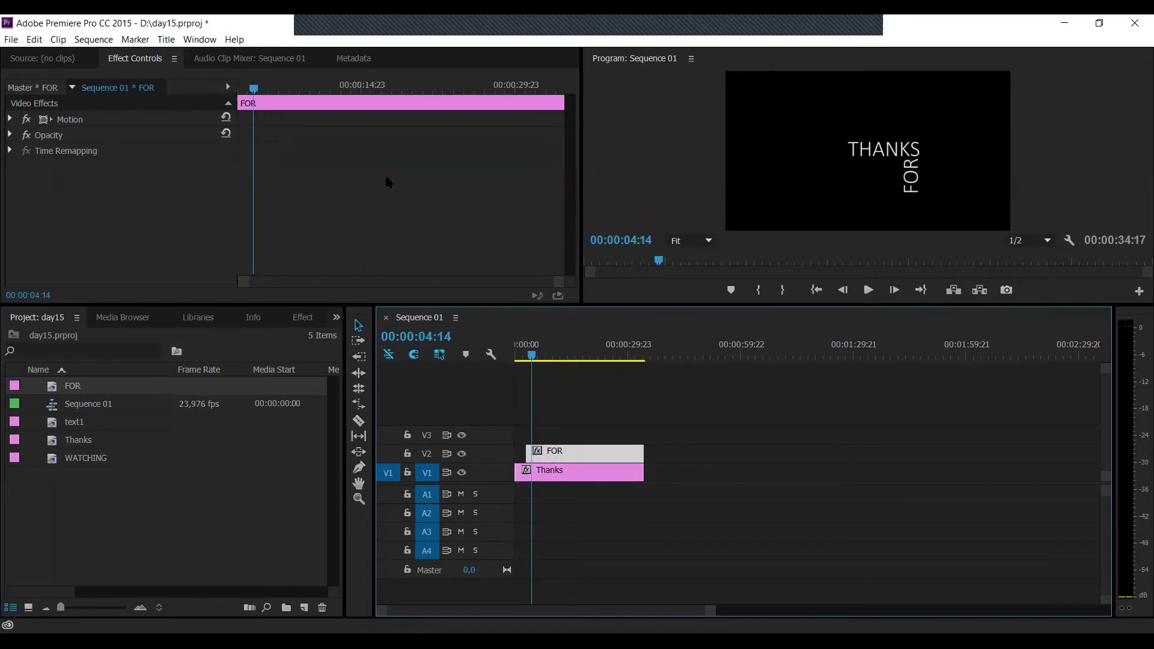
{"action": "left_click_drag", "start_coordinate": [265, 96], "coordinate": [240, 90]}
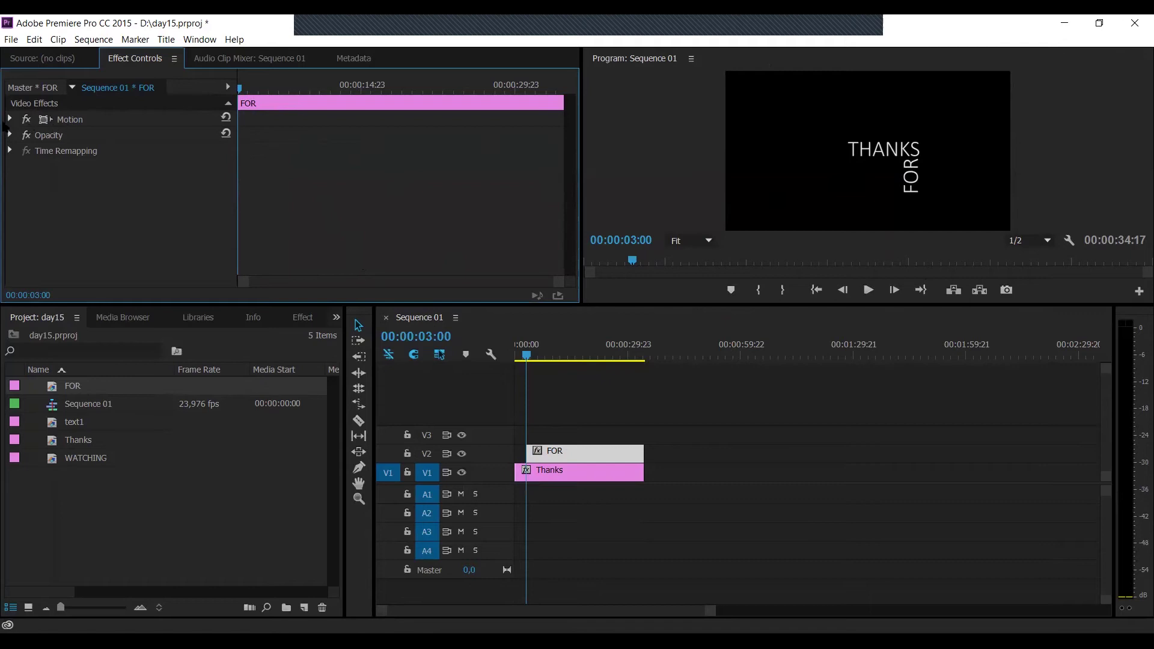
{"action": "left_click", "coordinate": [10, 120]}
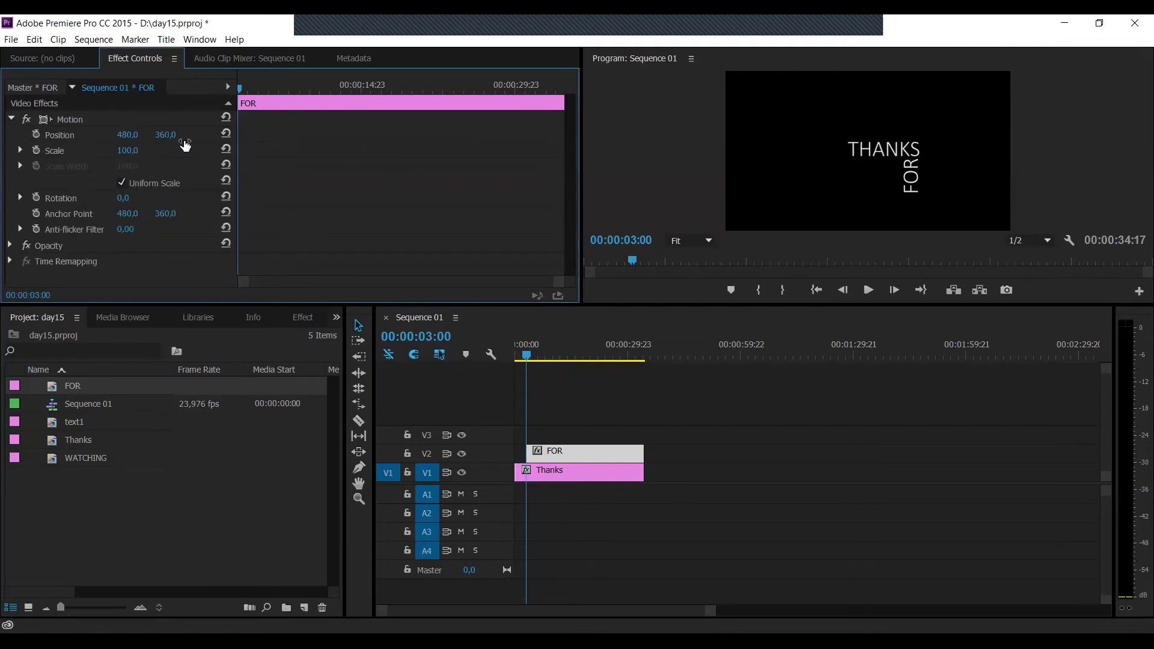
{"action": "left_click_drag", "start_coordinate": [128, 135], "coordinate": [344, 134]}
{"action": "key", "text": "ctrl+z"}
{"action": "left_click", "coordinate": [36, 135]}
- Add a second Position keyframe to the FOR clip at 00:00:05:08 with vertical position 320, and play the animation from the clip's start
{"action": "mouse_move", "coordinate": [242, 90]}
{"action": "left_mouse_down"}
{"action": "mouse_move", "coordinate": [266, 98]}
{"action": "mouse_move", "coordinate": [204, 97]}
{"action": "mouse_move", "coordinate": [261, 95]}
{"action": "left_mouse_up"}
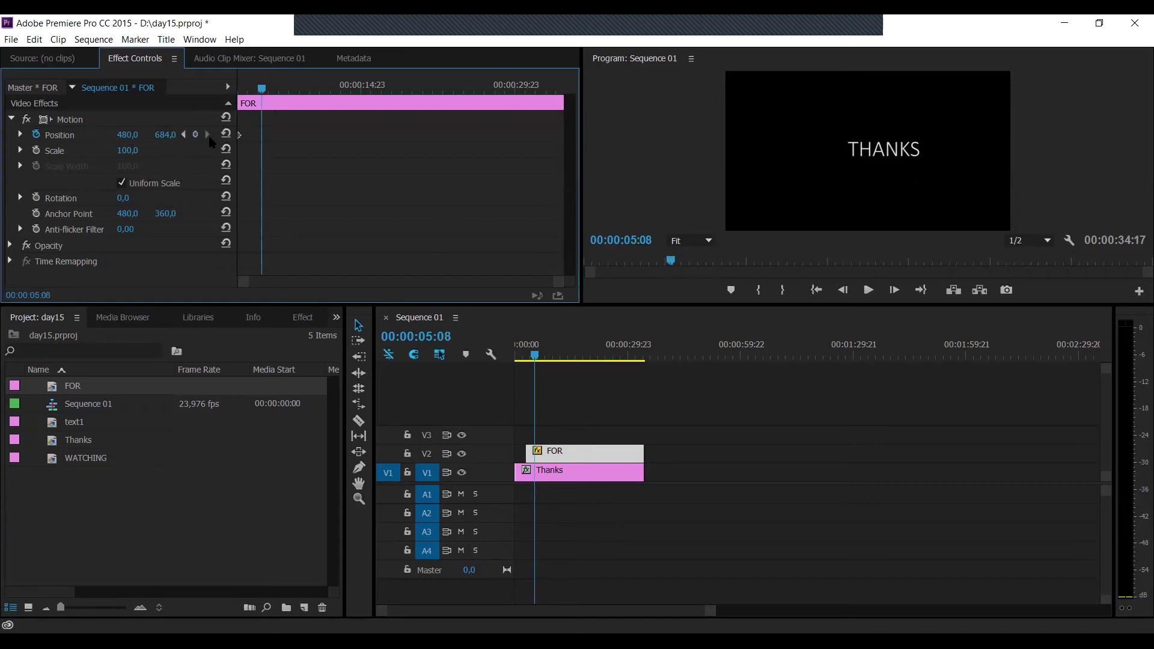
{"action": "left_click_drag", "start_coordinate": [170, 140], "coordinate": [103, 140]}
{"action": "mouse_move", "coordinate": [261, 88]}
{"action": "left_mouse_down"}
{"action": "mouse_move", "coordinate": [229, 90]}
{"action": "mouse_move", "coordinate": [269, 103]}
{"action": "left_mouse_up"}
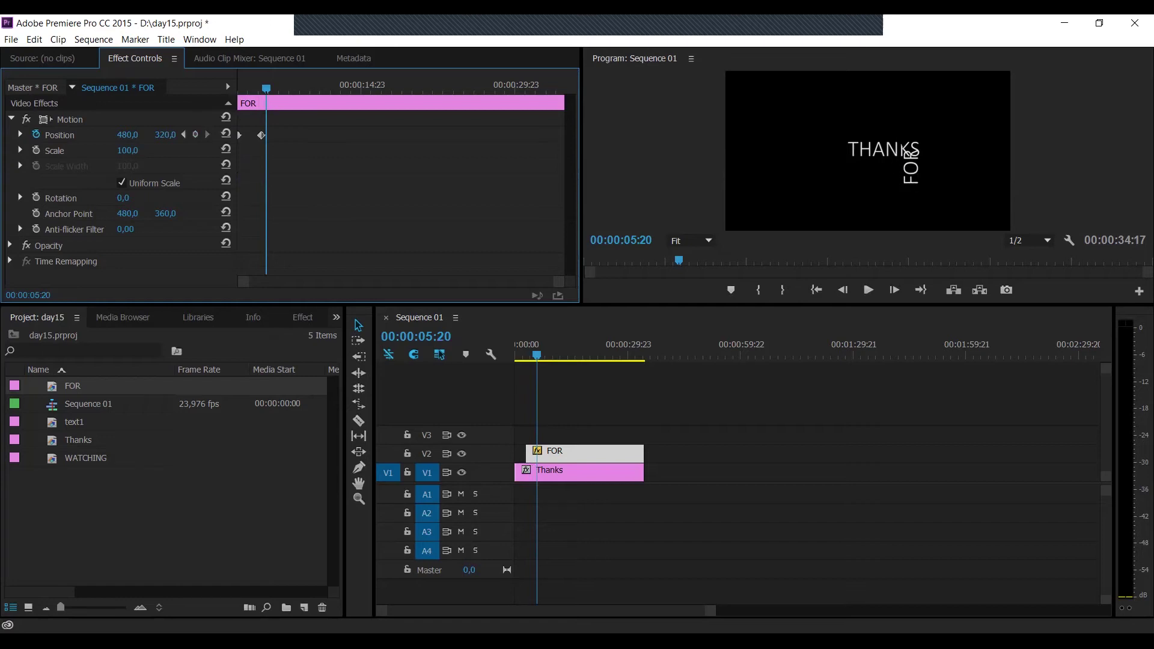
{"action": "left_click_drag", "start_coordinate": [267, 93], "coordinate": [229, 93]}
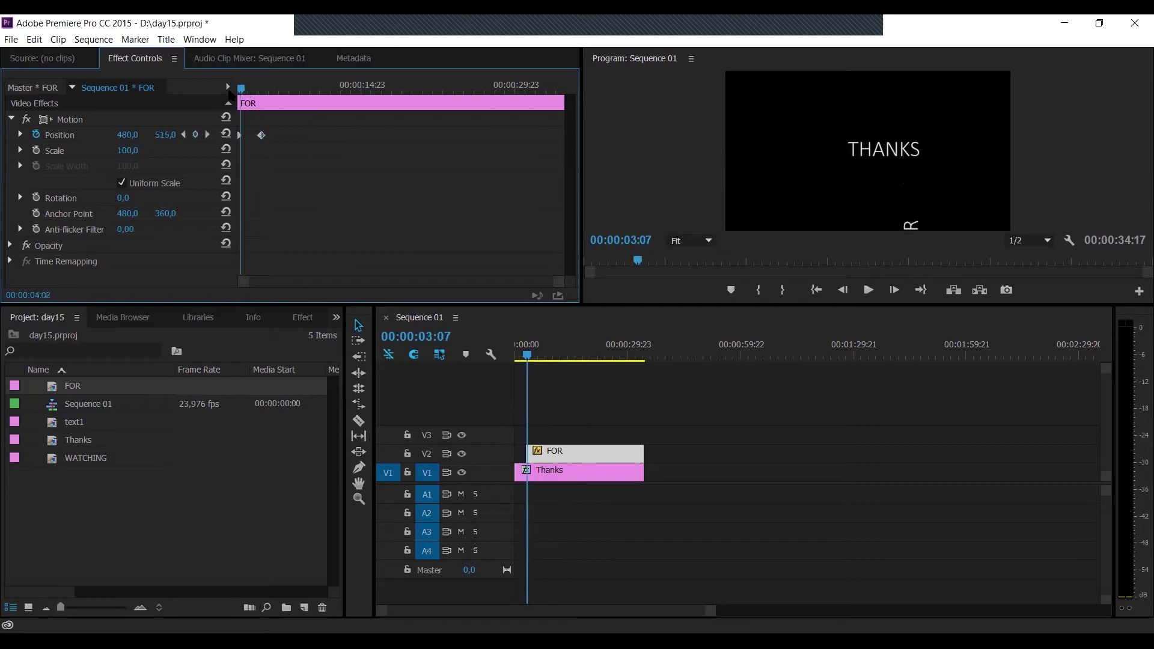
{"action": "left_click", "coordinate": [238, 96]}
{"action": "key", "text": "space"}
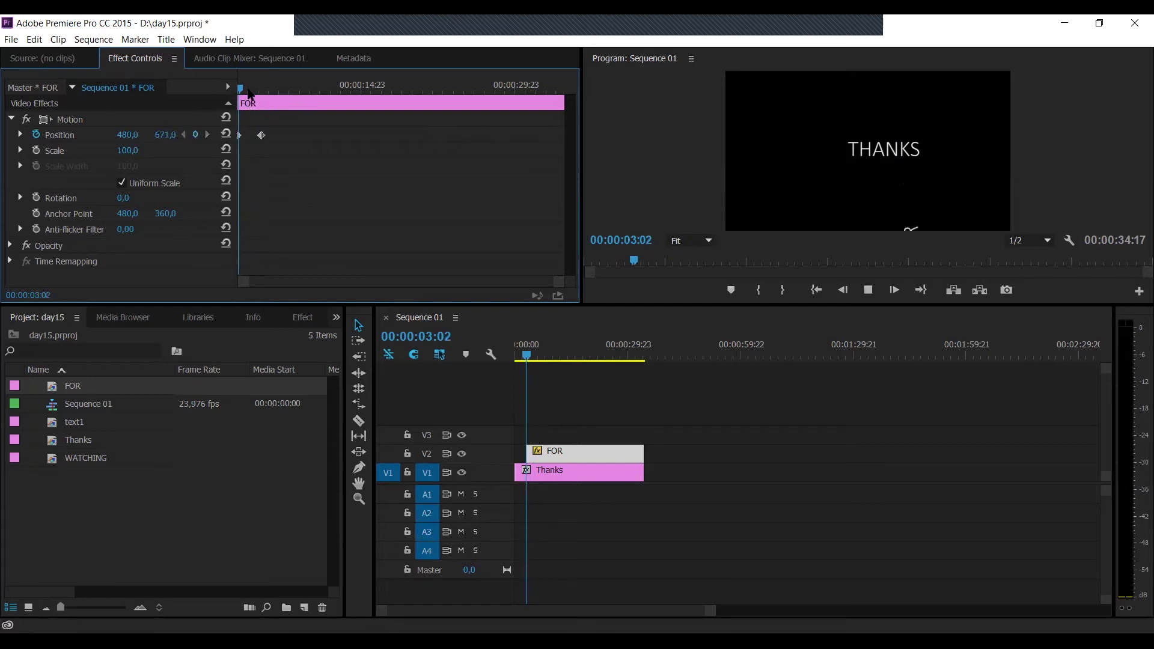
- Move the FOR clip's second Position keyframe close to the first to speed up the motion, and play it back
{"action": "left_click_drag", "start_coordinate": [260, 135], "coordinate": [244, 135]}
{"action": "left_click", "coordinate": [241, 91]}
{"action": "key", "text": "space"}
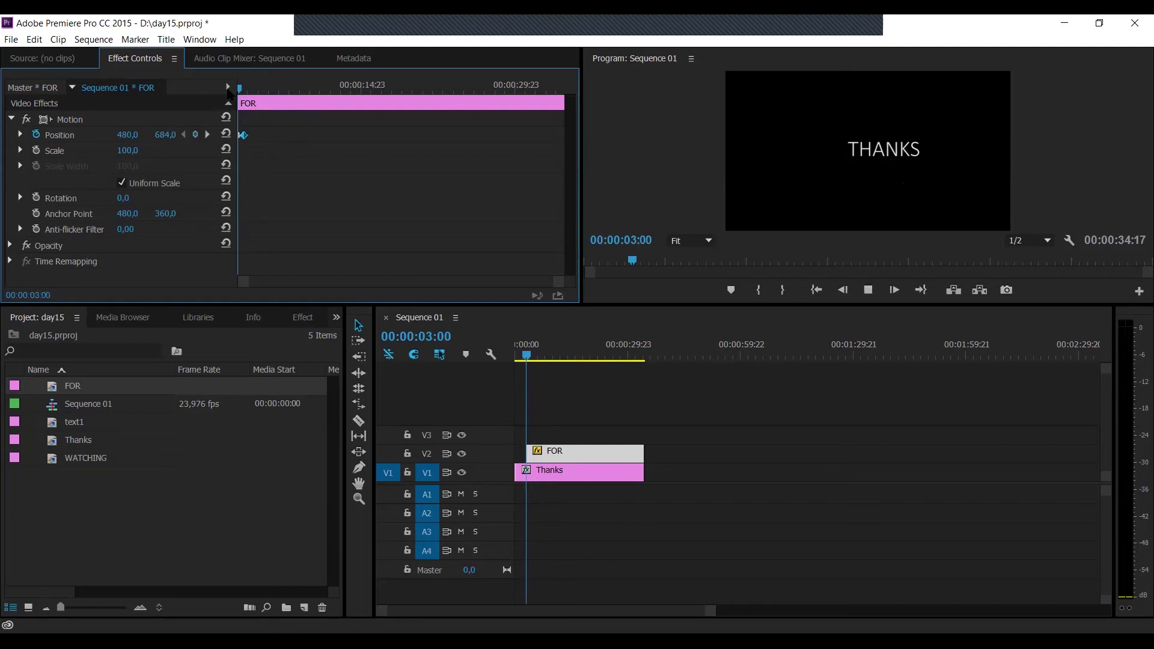
{"action": "key", "text": "space"}
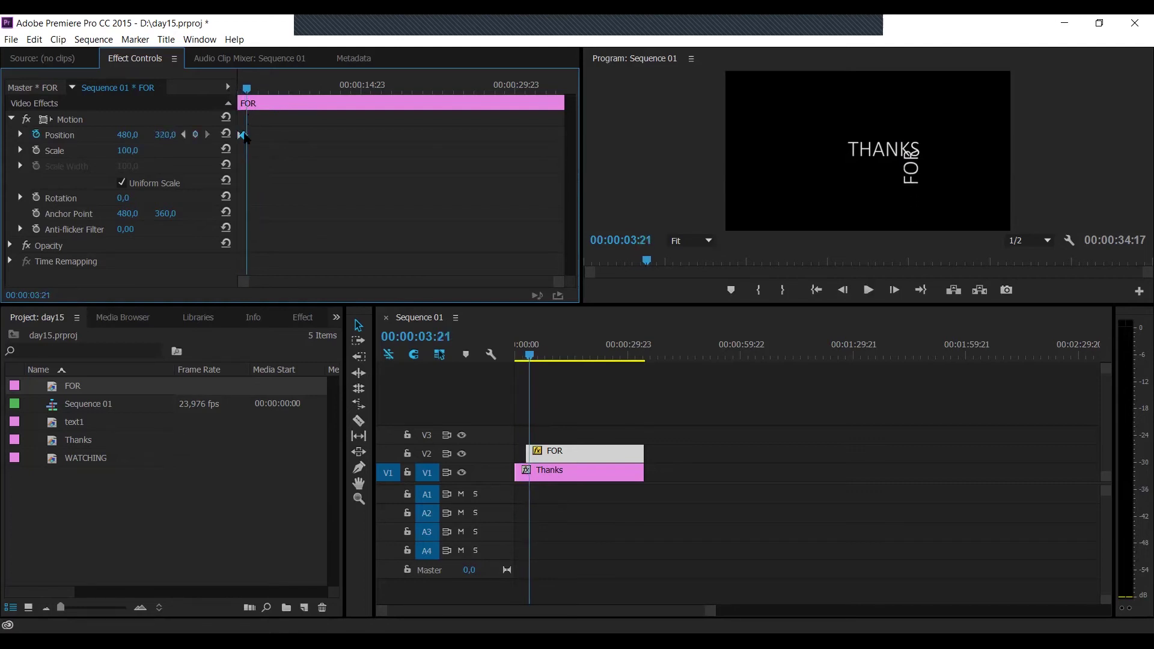
- Shift the FOR clip's second Position keyframe even closer to the first and replay the animation from 00:00:03:00
{"action": "left_click_drag", "start_coordinate": [559, 282], "coordinate": [474, 283]}
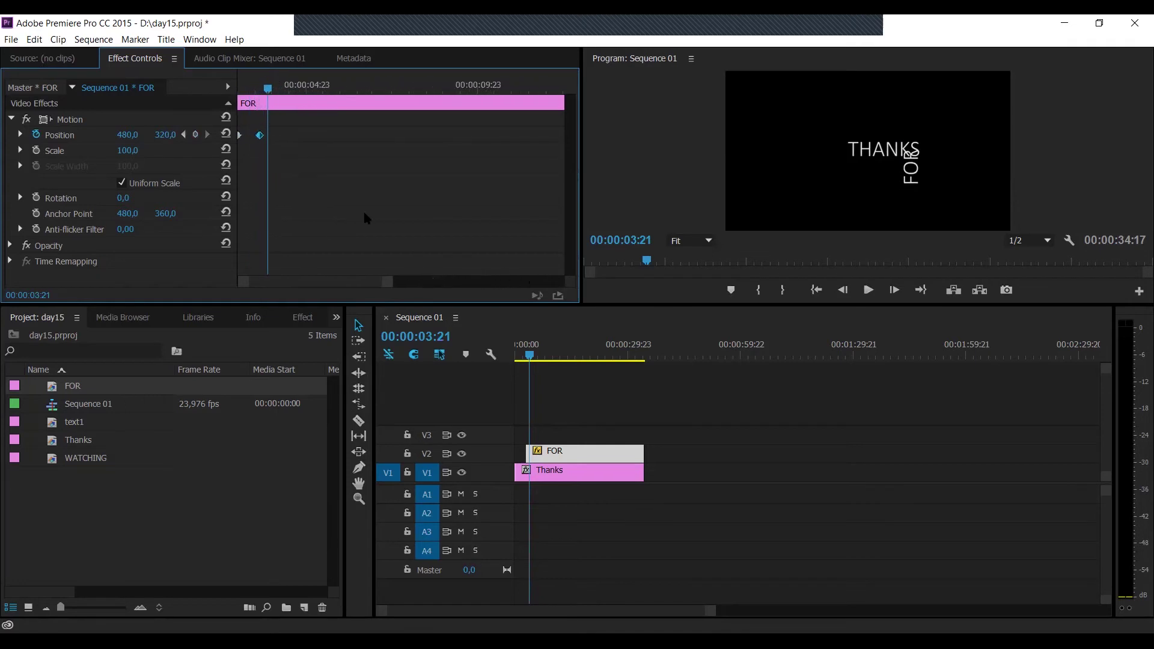
{"action": "key", "text": "Left"}
{"action": "key", "text": "Left"}
{"action": "key", "text": "Left"}
{"action": "key", "text": "Left"}
{"action": "key", "text": "space"}
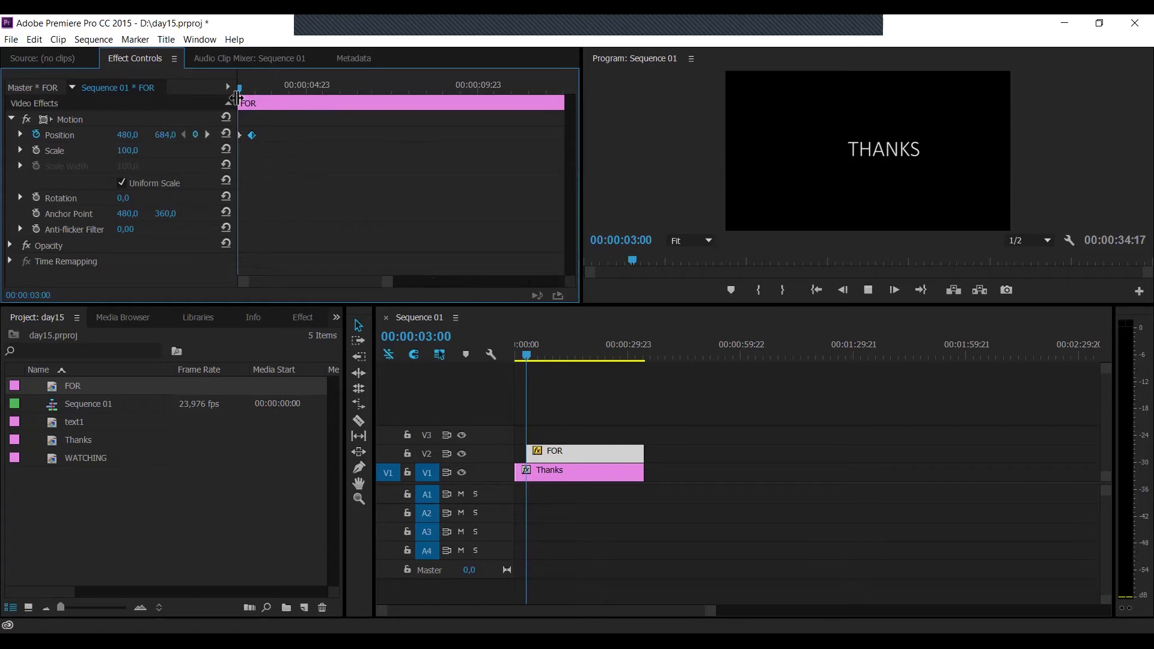
- Nudge the FOR clip's second Position keyframe still closer to the first, and set the playhead to 00:00:03:07
{"action": "key", "text": "space"}
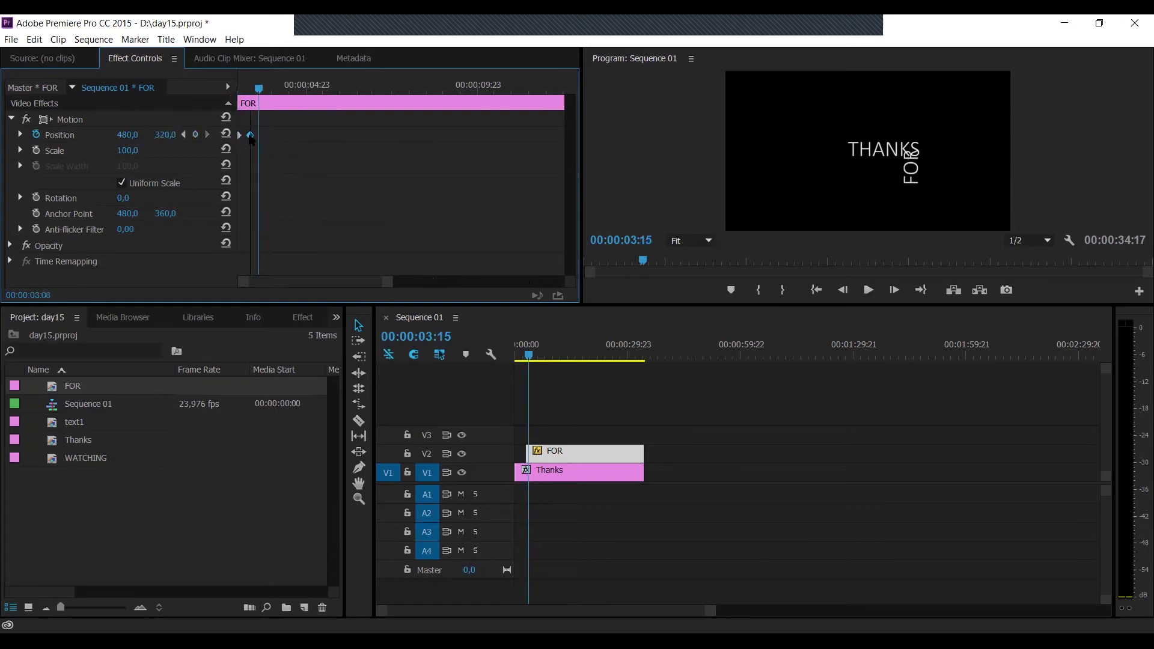
{"action": "mouse_move", "coordinate": [259, 88]}
{"action": "left_mouse_down"}
{"action": "mouse_move", "coordinate": [221, 93]}
{"action": "mouse_move", "coordinate": [251, 91]}
{"action": "left_mouse_up"}
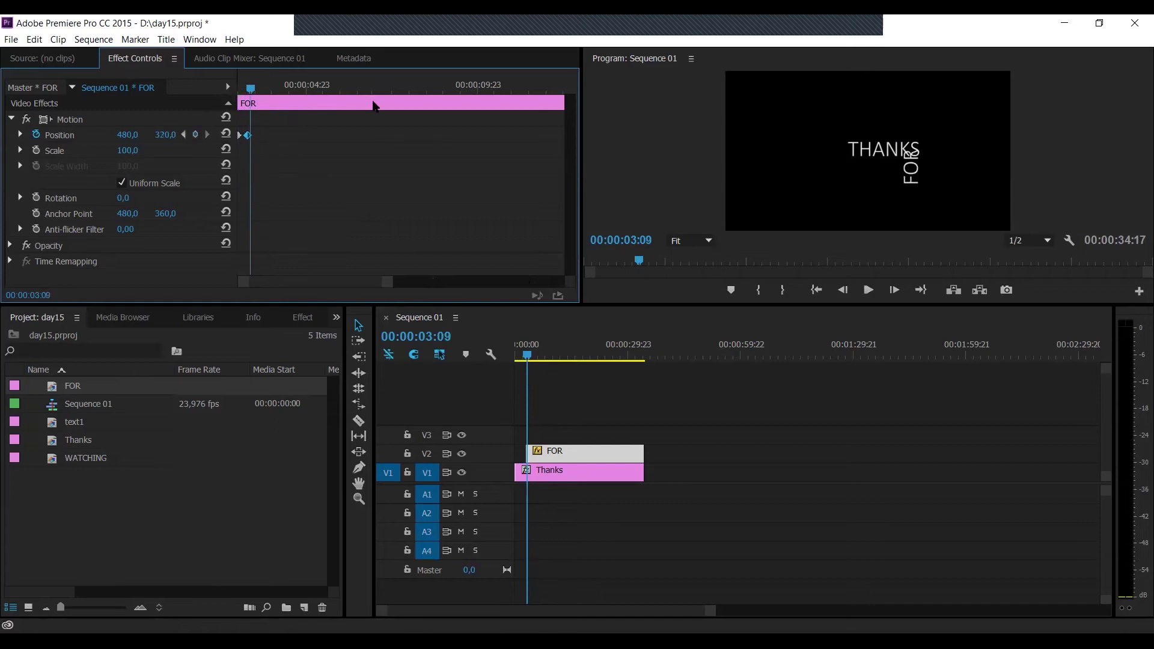
{"action": "mouse_move", "coordinate": [243, 92]}
{"action": "left_mouse_down"}
{"action": "mouse_move", "coordinate": [225, 98]}
{"action": "mouse_move", "coordinate": [251, 90]}
{"action": "left_mouse_up"}
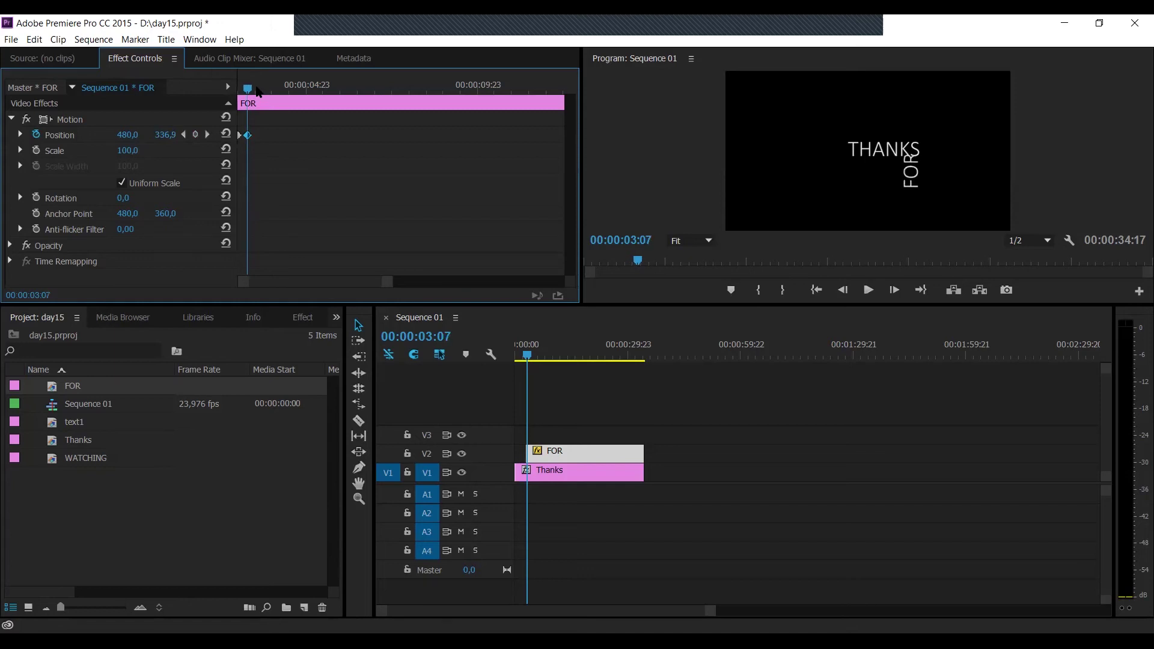
- Keyframe the Thanks clip's Position at 00:00:03:07 and raise the text to vertical position 325 at 00:00:04:00, and play the sequence from its start
{"action": "left_click", "coordinate": [548, 474]}
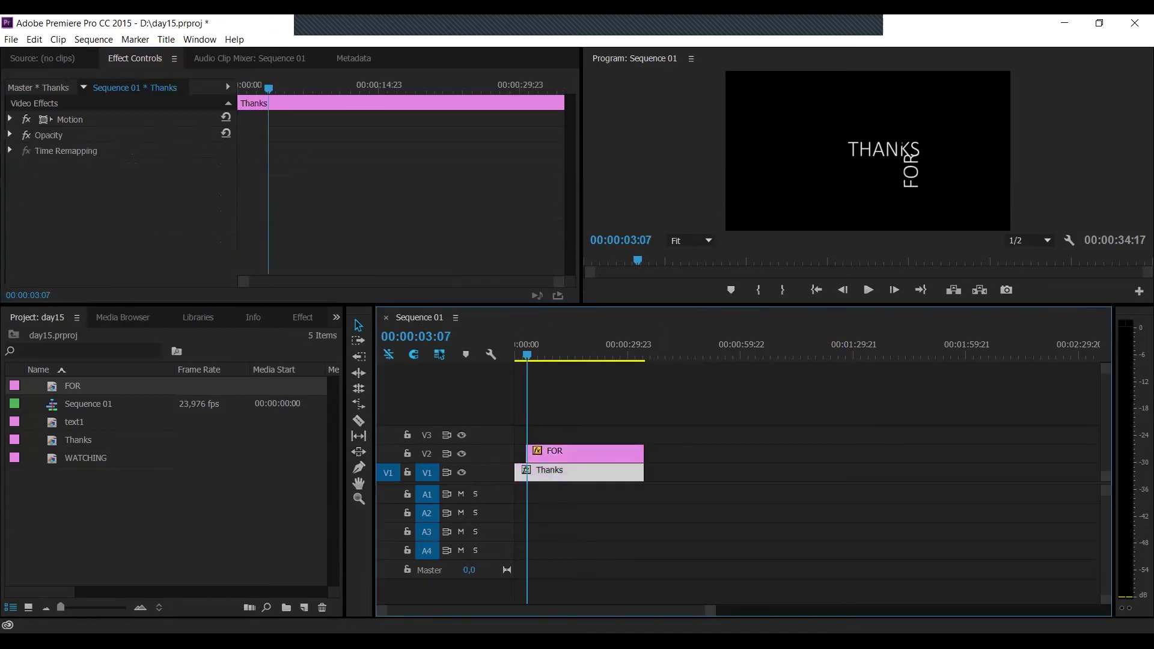
{"action": "left_click", "coordinate": [24, 118]}
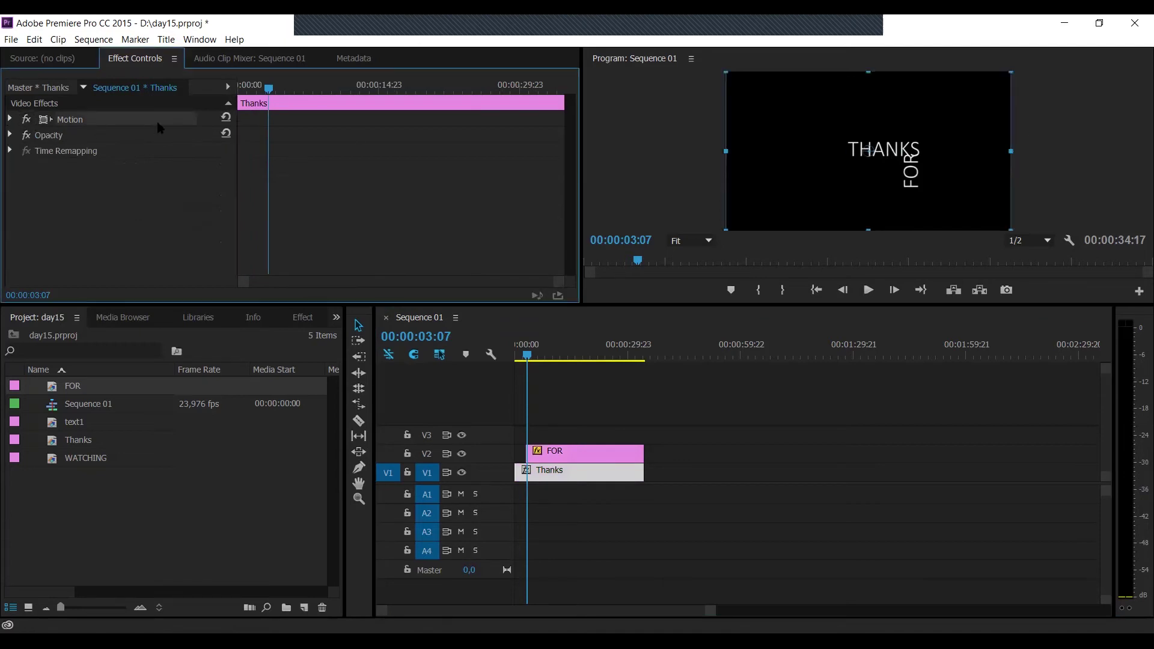
{"action": "left_click", "coordinate": [10, 120]}
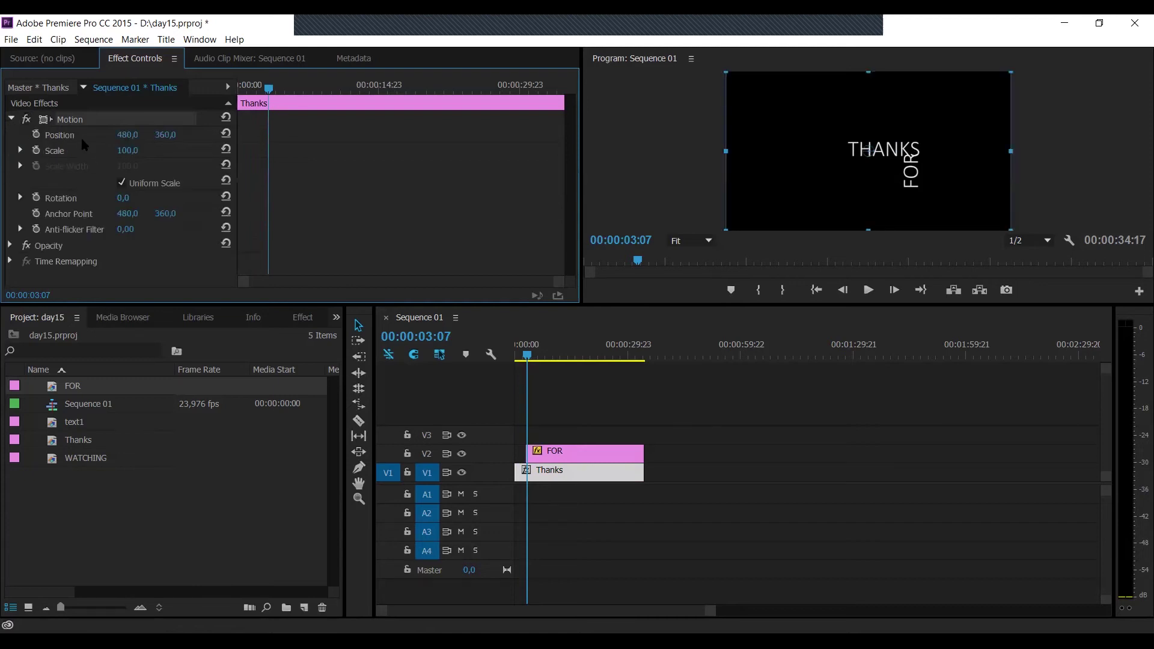
{"action": "left_click", "coordinate": [36, 135]}
{"action": "left_click", "coordinate": [276, 91]}
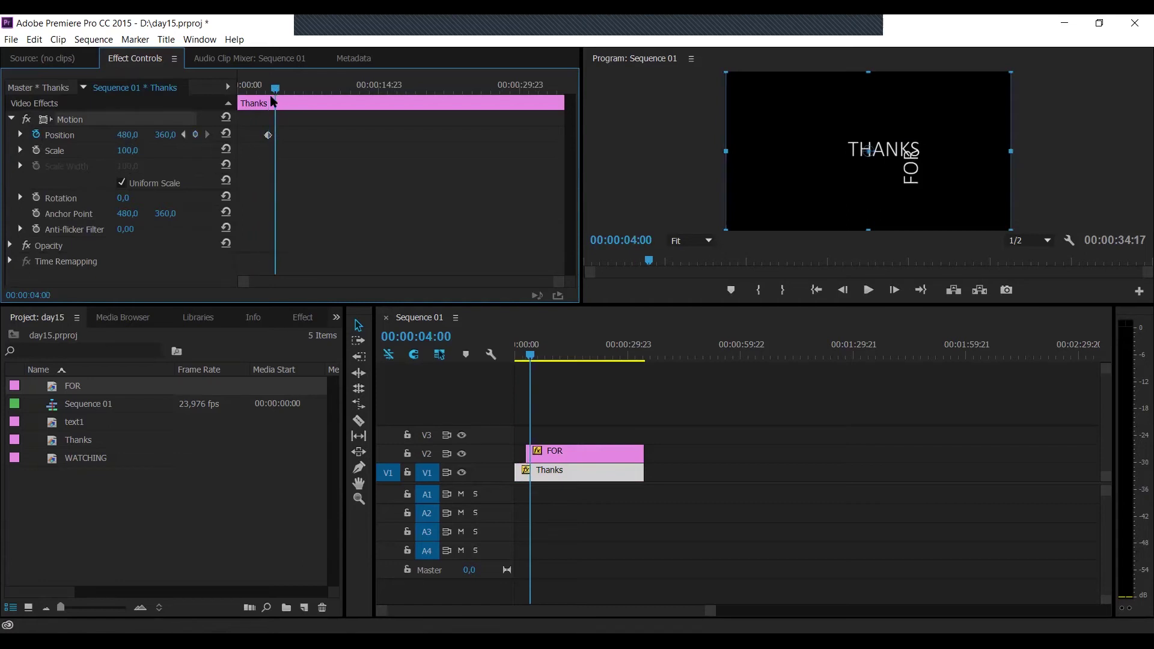
{"action": "left_click_drag", "start_coordinate": [867, 150], "coordinate": [868, 145]}
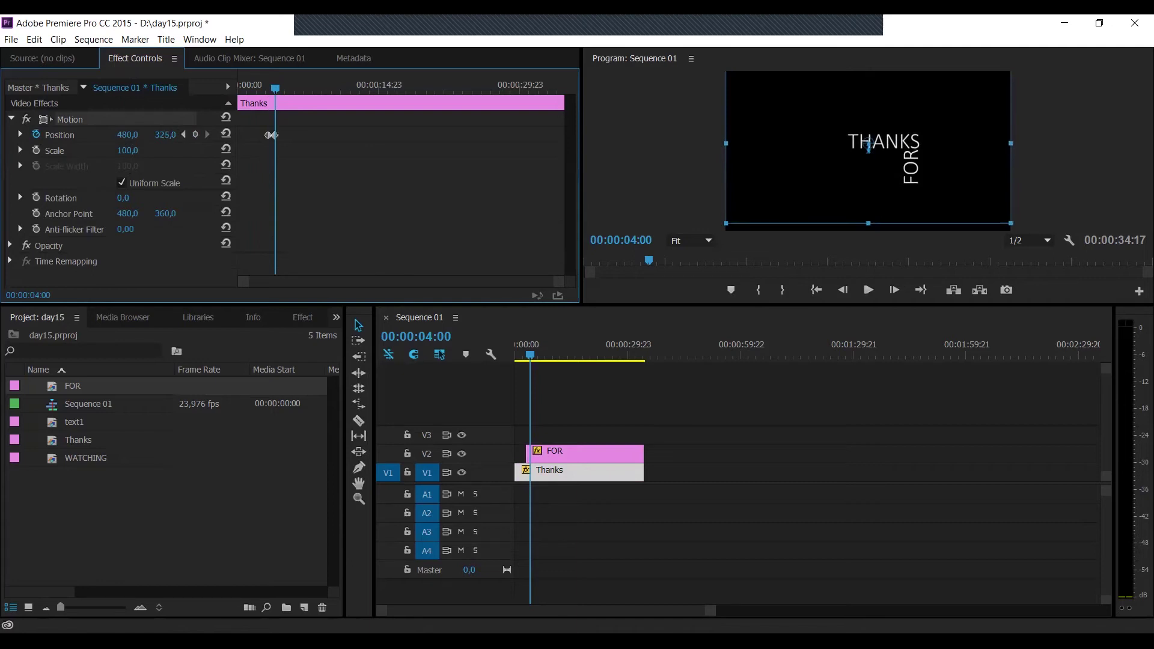
{"action": "left_click", "coordinate": [532, 366]}
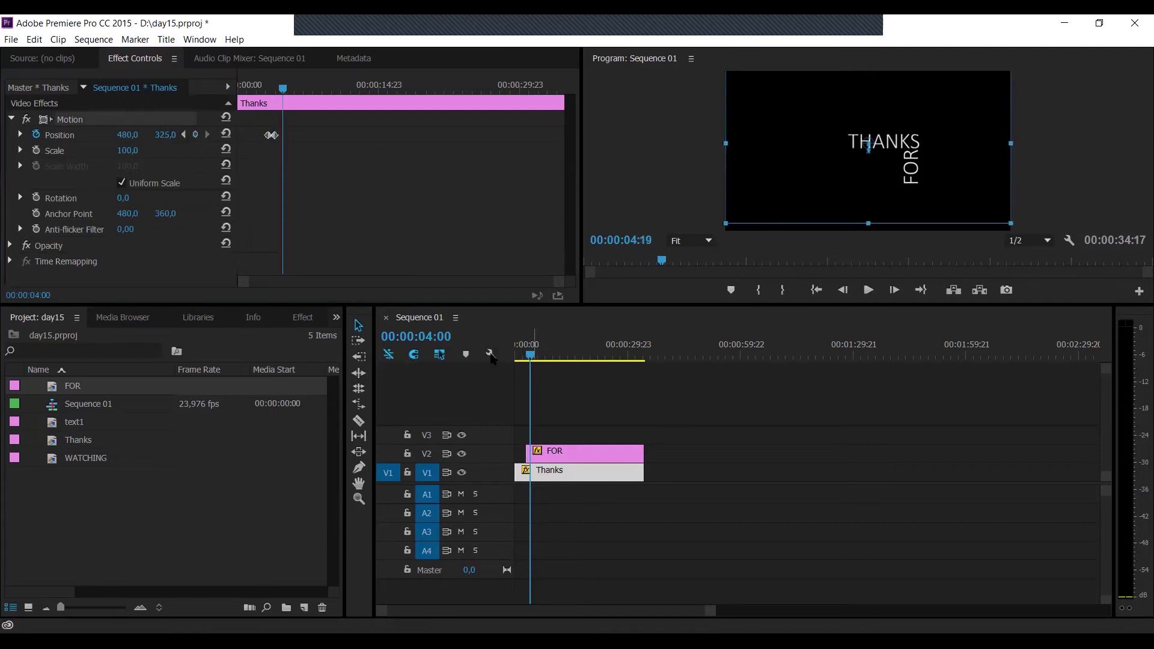
{"action": "key", "text": "Home"}
{"action": "key", "text": "space"}
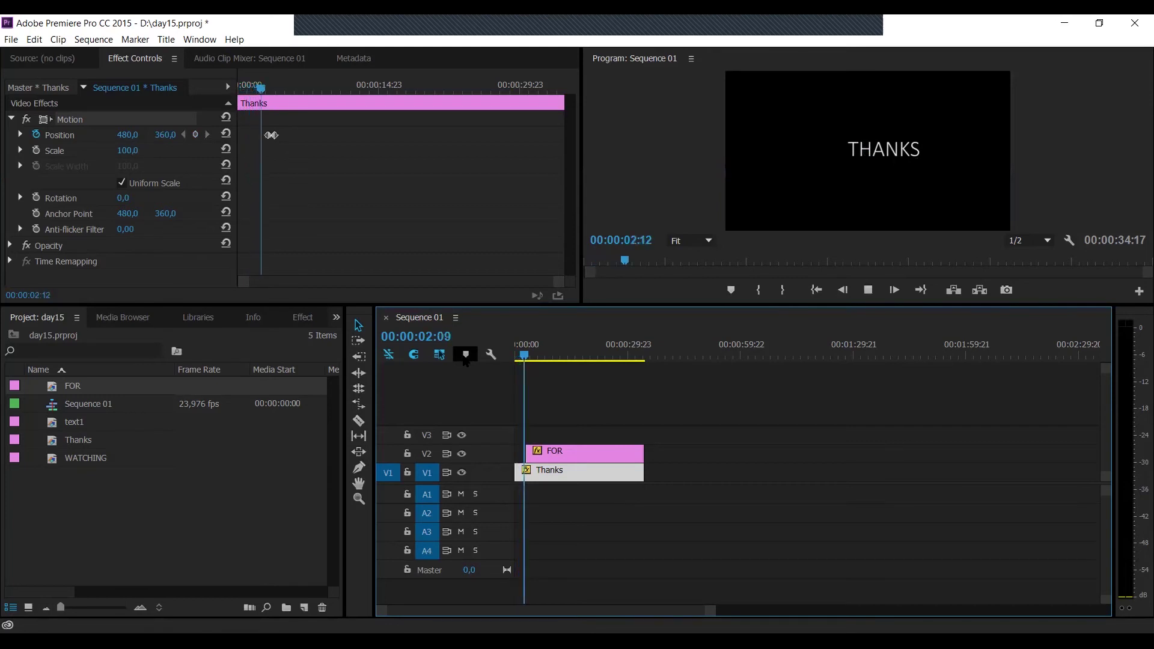
{"action": "key", "text": "space"}
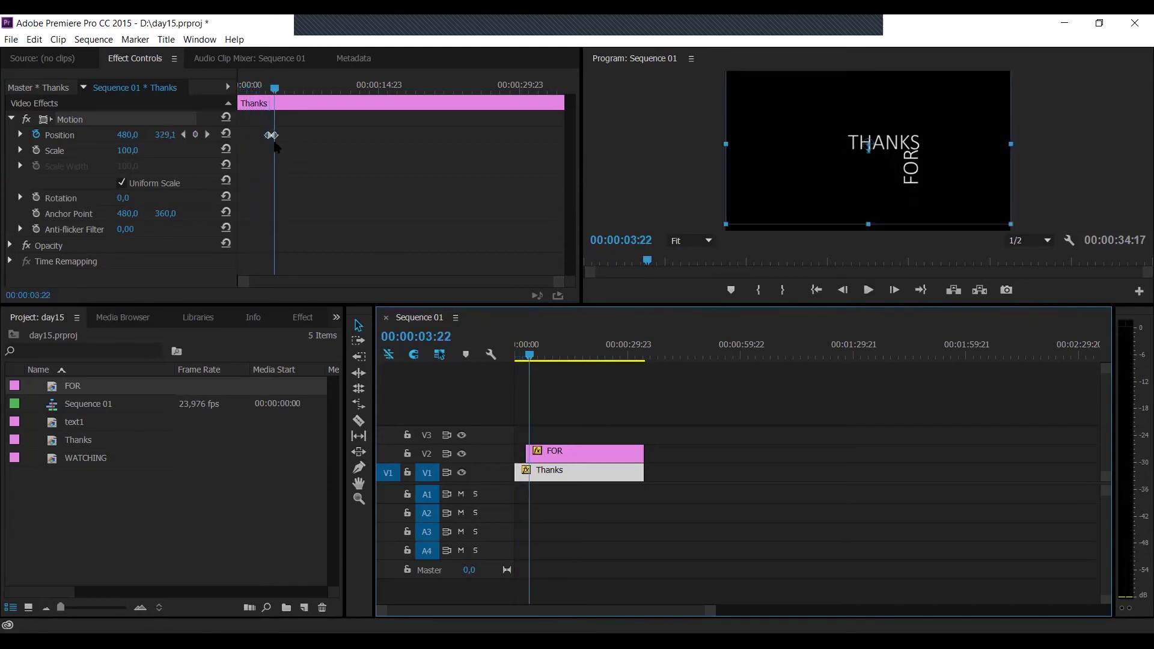
- Move the Thanks clip's second Position keyframe closer to the first to speed up the upward motion
{"action": "left_click_drag", "start_coordinate": [559, 281], "coordinate": [488, 275]}
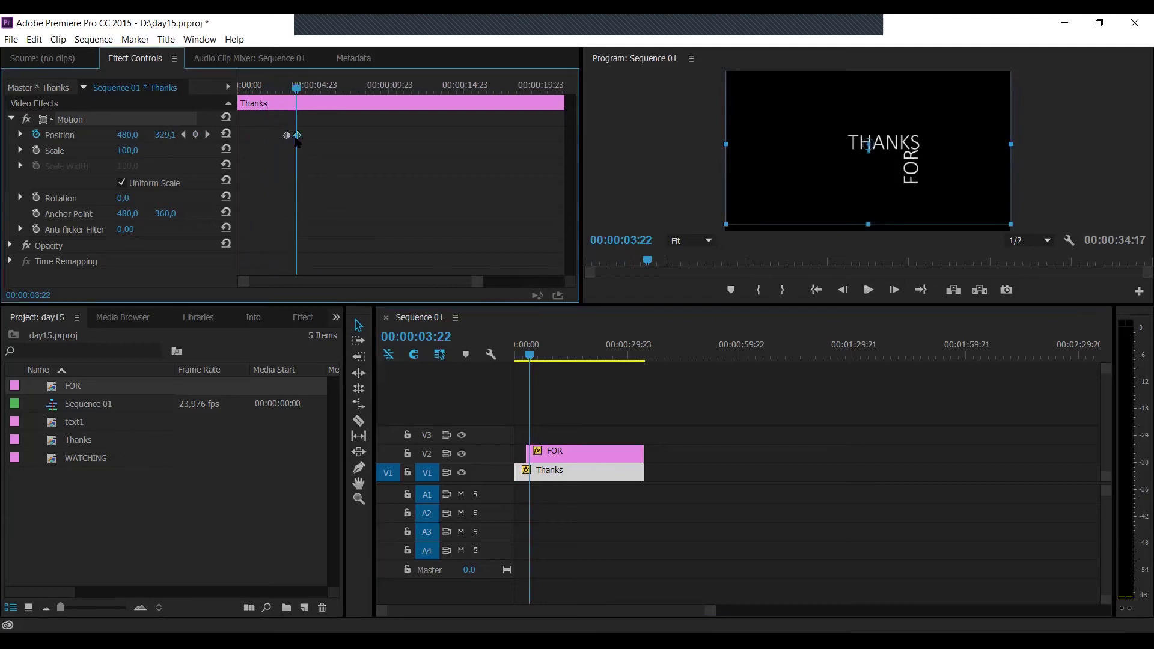
{"action": "left_click_drag", "start_coordinate": [298, 89], "coordinate": [296, 144]}
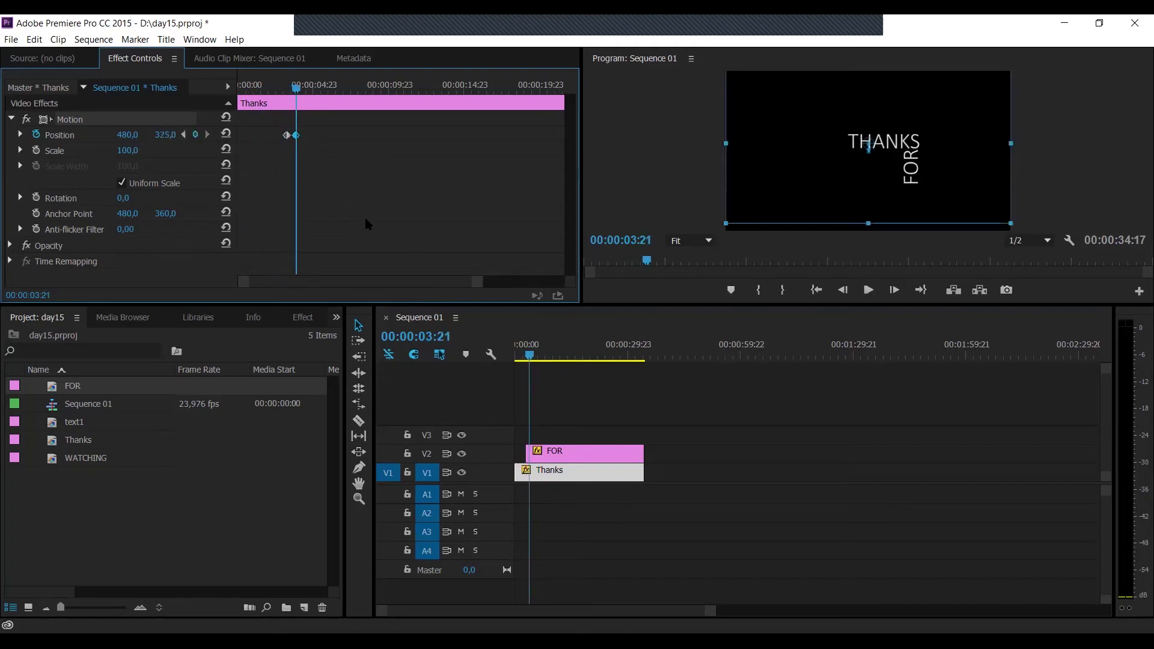
{"action": "left_click_drag", "start_coordinate": [482, 282], "coordinate": [327, 282]}
{"action": "left_click_drag", "start_coordinate": [405, 137], "coordinate": [363, 136]}
- Bring the Thanks clip's second Position keyframe right beside the first one at 00:00:03:07, and play the motion back
{"action": "left_click_drag", "start_coordinate": [400, 89], "coordinate": [341, 125]}
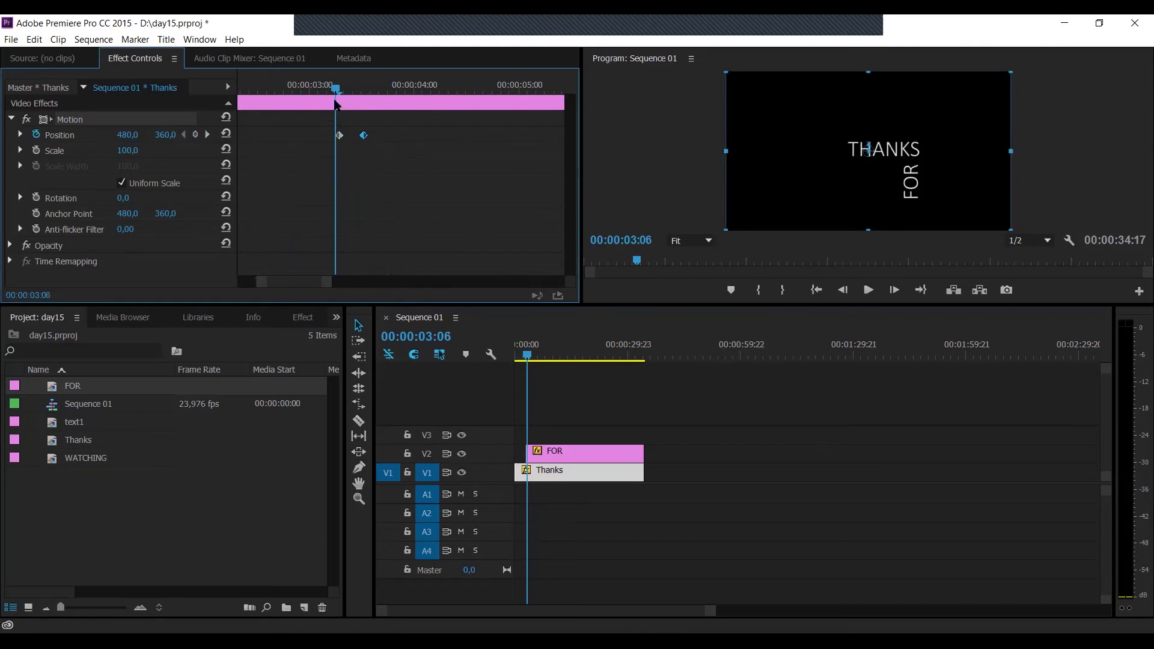
{"action": "key", "text": "Right"}
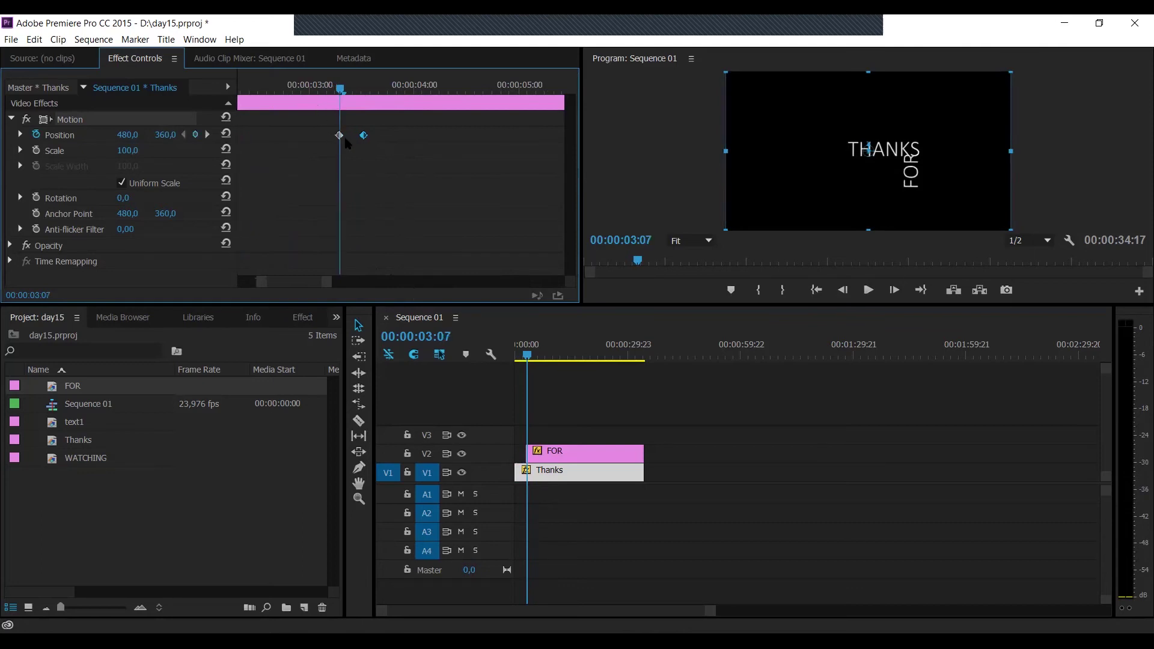
{"action": "left_click_drag", "start_coordinate": [363, 135], "coordinate": [352, 136]}
{"action": "left_click_drag", "start_coordinate": [345, 90], "coordinate": [354, 93]}
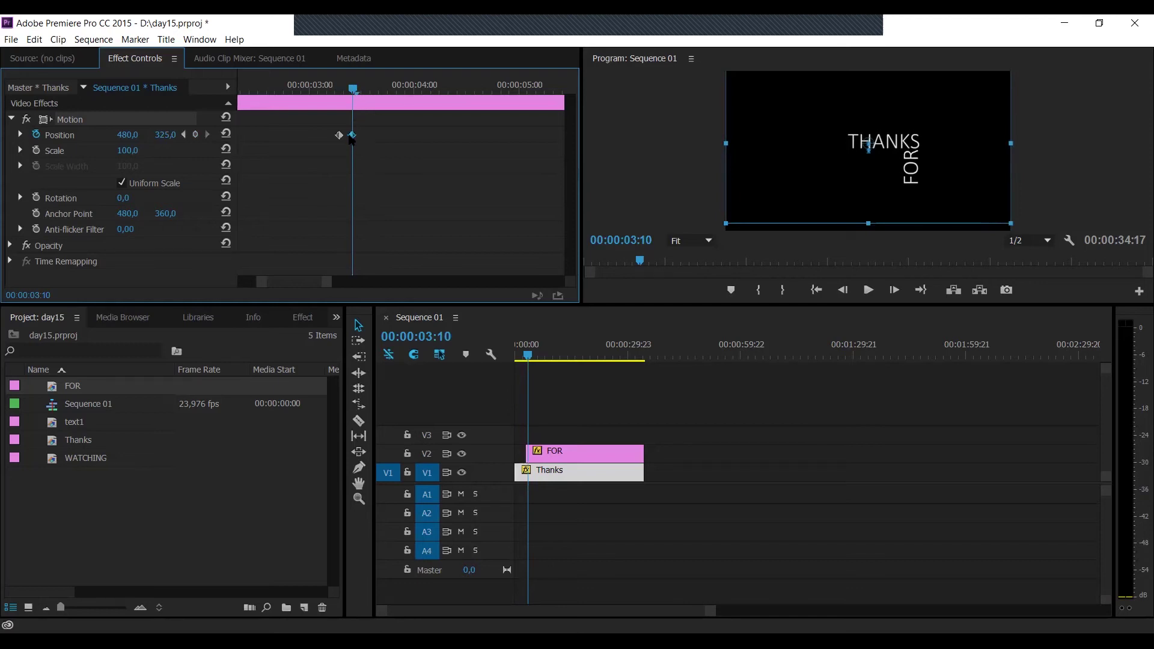
{"action": "left_click_drag", "start_coordinate": [352, 134], "coordinate": [346, 135]}
{"action": "mouse_move", "coordinate": [355, 90]}
{"action": "left_mouse_down"}
{"action": "mouse_move", "coordinate": [335, 90]}
{"action": "mouse_move", "coordinate": [362, 91]}
{"action": "mouse_move", "coordinate": [335, 104]}
{"action": "mouse_move", "coordinate": [325, 89]}
{"action": "mouse_move", "coordinate": [356, 90]}
{"action": "left_mouse_up"}
{"action": "key", "text": "space"}
{"action": "key", "text": "space"}
{"action": "key", "text": "space"}
{"action": "key", "text": "space"}
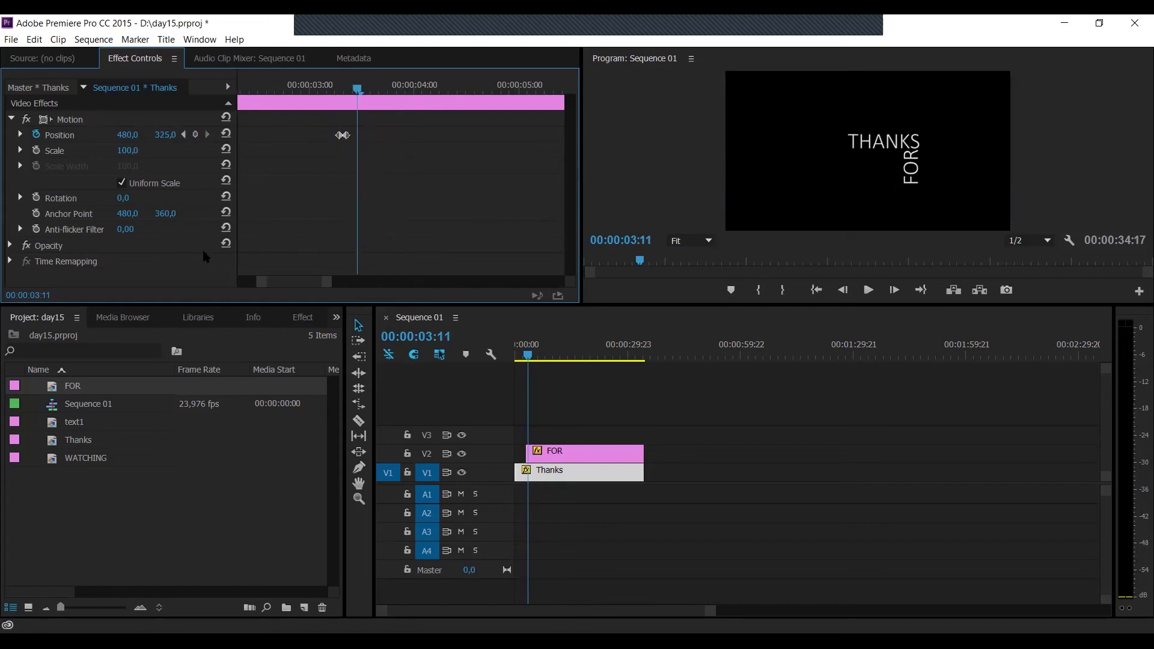
- Place the WATCHING title on track V3 starting at 00:00:03:11, and set the playhead to 00:00:03:19
{"action": "left_click", "coordinate": [87, 467]}
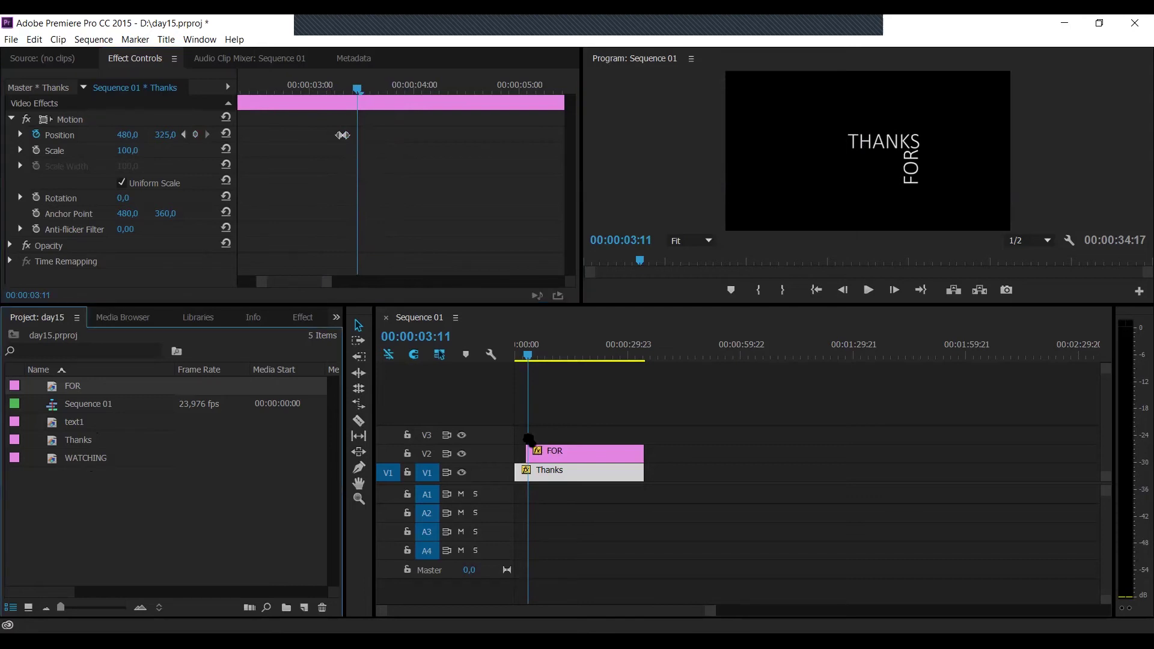
{"action": "left_click_drag", "start_coordinate": [528, 439], "coordinate": [529, 436]}
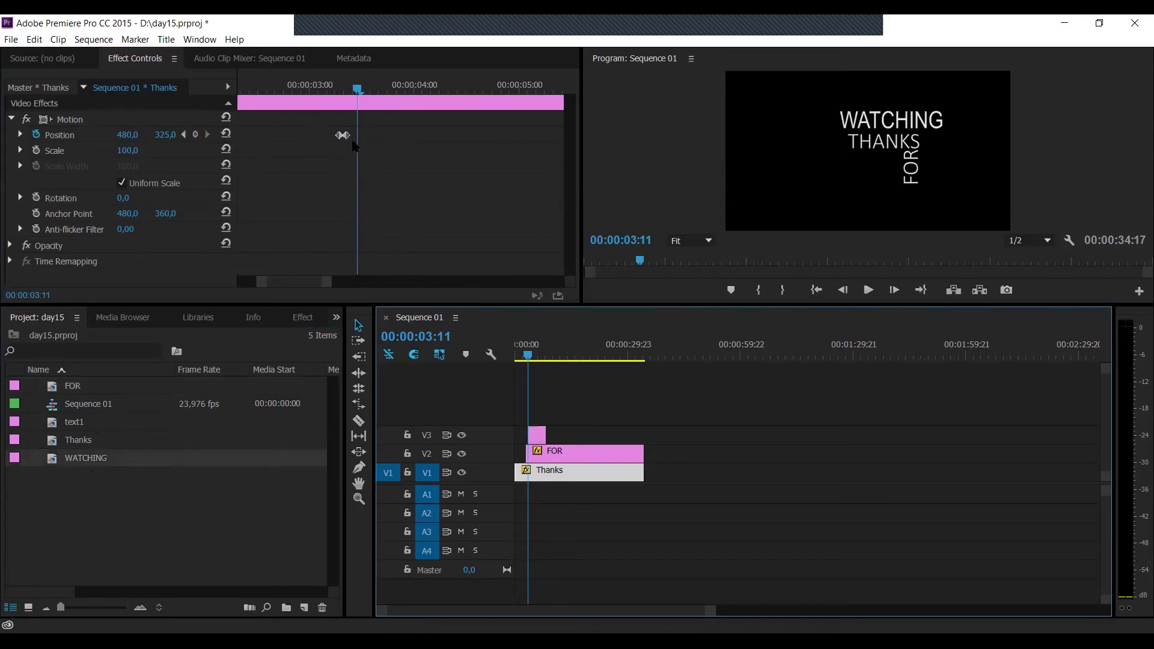
{"action": "mouse_move", "coordinate": [527, 354]}
{"action": "left_mouse_down"}
{"action": "mouse_move", "coordinate": [498, 360]}
{"action": "mouse_move", "coordinate": [531, 365]}
{"action": "left_mouse_up"}
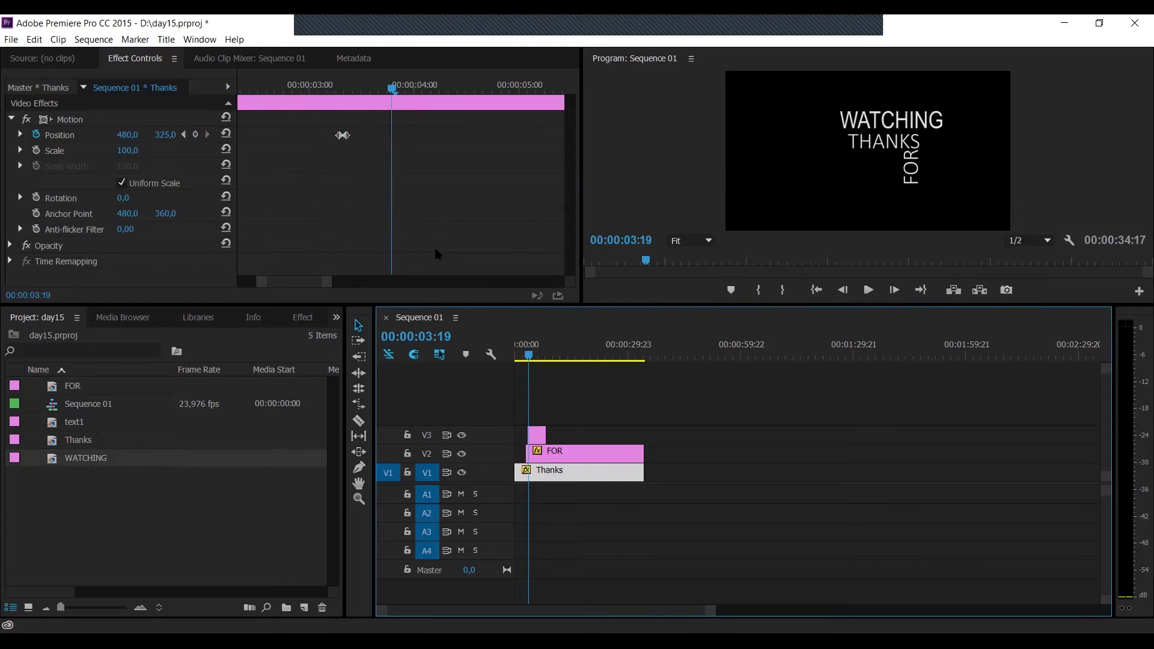
- Reposition the WATCHING text inside its title just beyond the frame's right edge, at about X 1520.4 and Y 416.2
{"action": "left_click", "coordinate": [537, 437]}
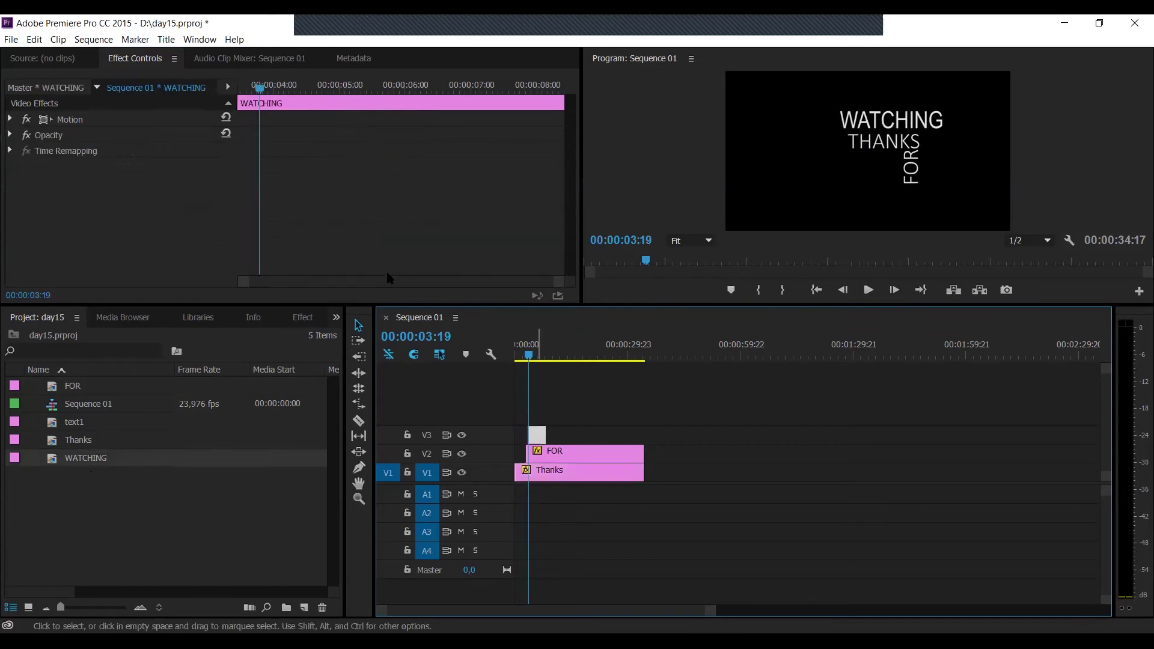
{"action": "double_click", "coordinate": [537, 434]}
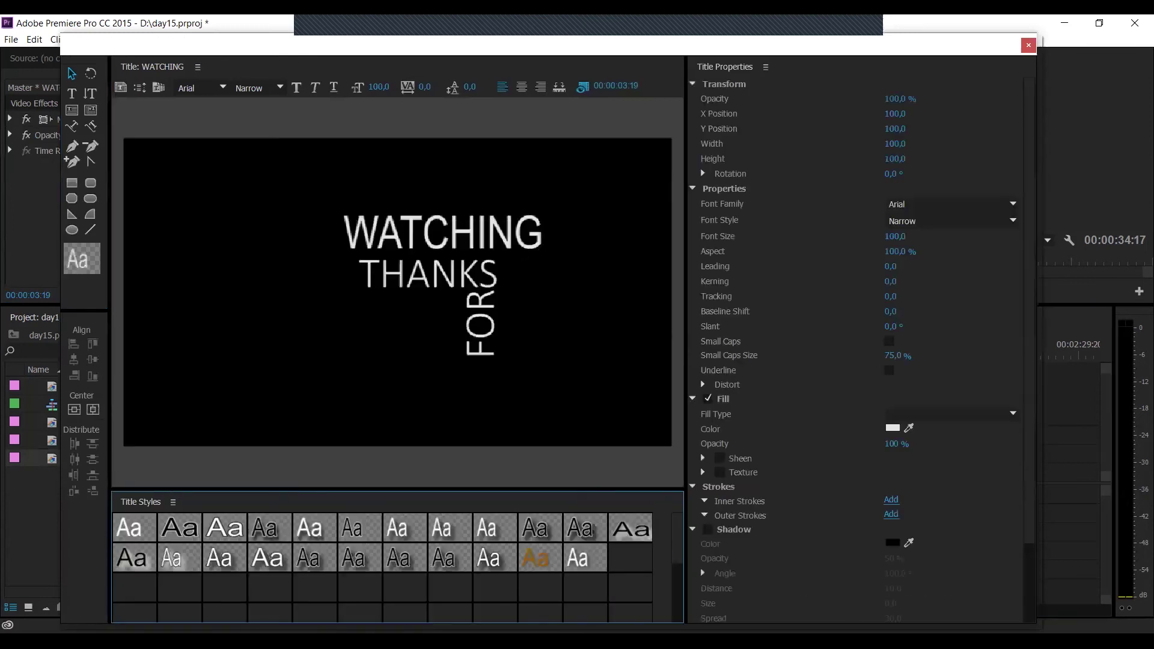
{"action": "left_click_drag", "start_coordinate": [457, 238], "coordinate": [682, 299]}
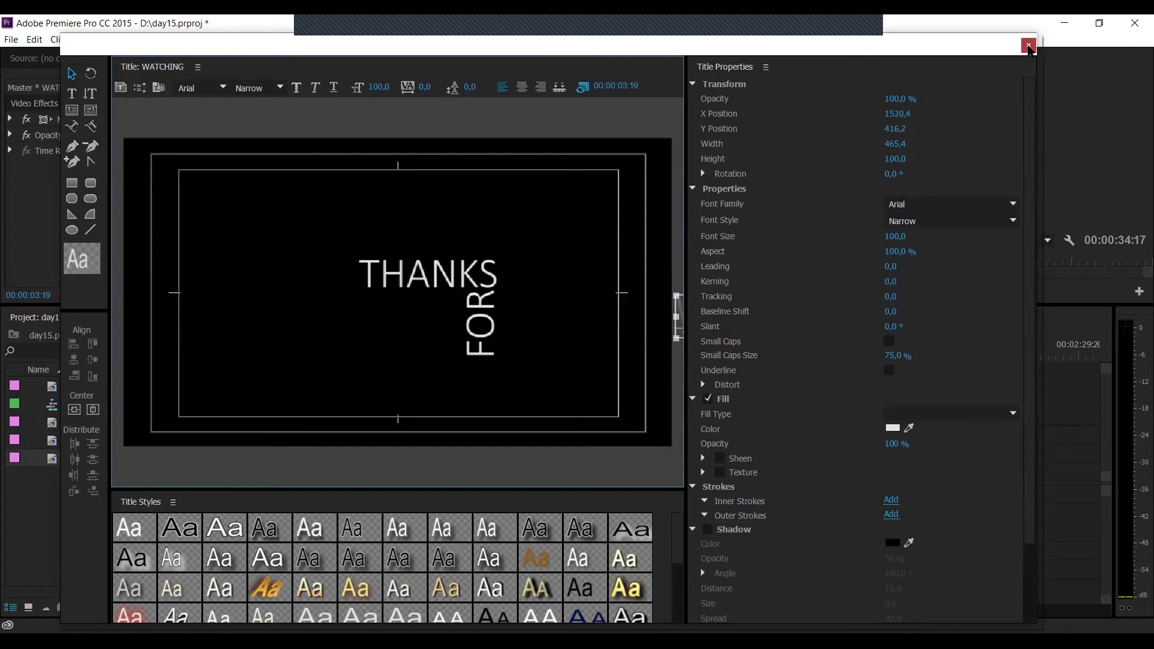
{"action": "left_click", "coordinate": [1028, 45]}
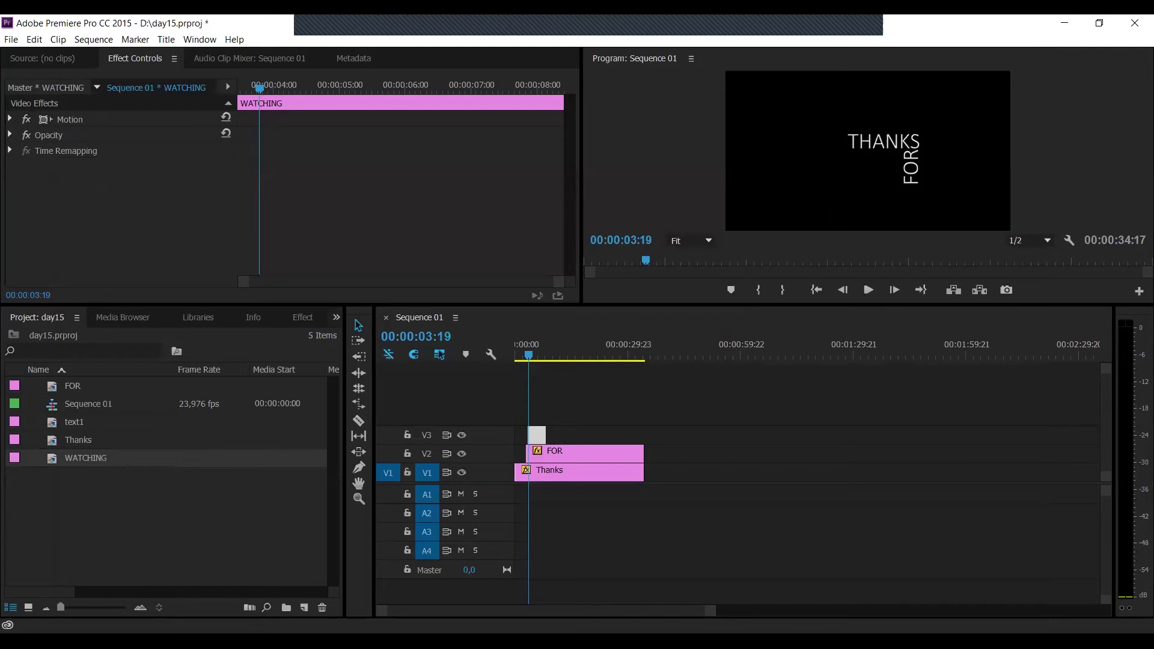
- Start Position keyframing on the WATCHING clip at 00:00:03:09
{"action": "left_click", "coordinate": [257, 93]}
{"action": "key", "text": "Left"}
{"action": "key", "text": "Left"}
{"action": "key", "text": "Left"}
{"action": "key", "text": "Left"}
{"action": "key", "text": "Left"}
{"action": "key", "text": "Left"}
{"action": "key", "text": "Left"}
{"action": "key", "text": "Left"}
{"action": "key", "text": "Left"}
{"action": "key", "text": "Left"}
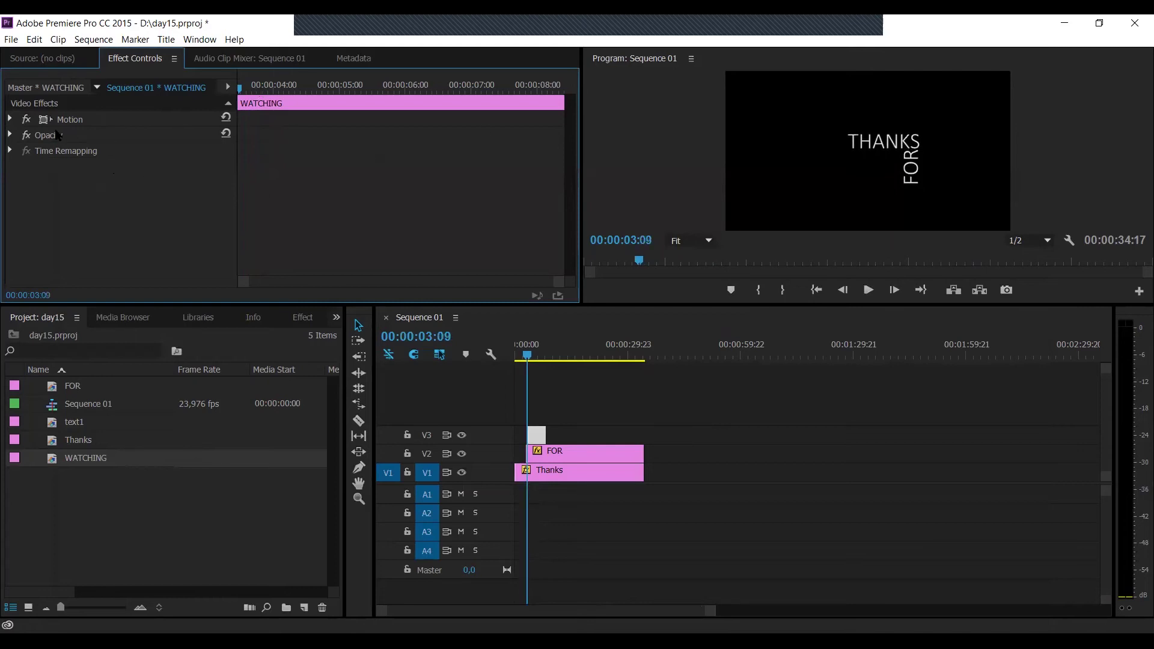
{"action": "left_click", "coordinate": [11, 119]}
{"action": "left_click", "coordinate": [36, 135]}
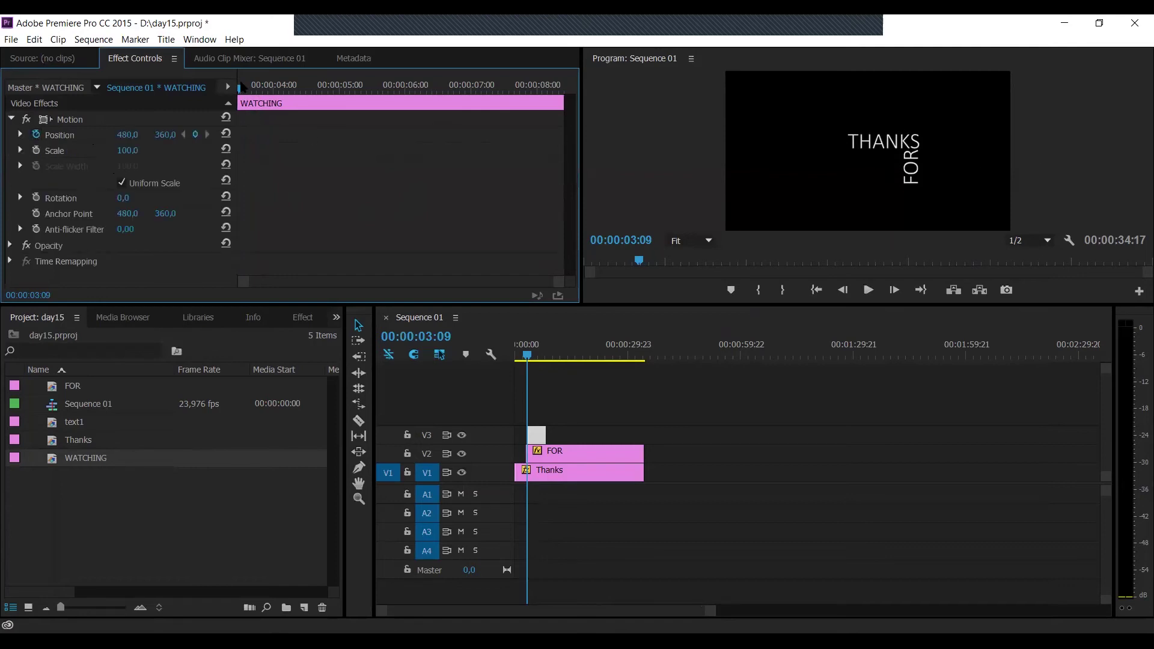
- Examine the start of the WATCHING clip frame by frame between 00:00:03:08 and 00:00:03:13 for its Position keyframe
{"action": "left_click_drag", "start_coordinate": [242, 90], "coordinate": [244, 90]}
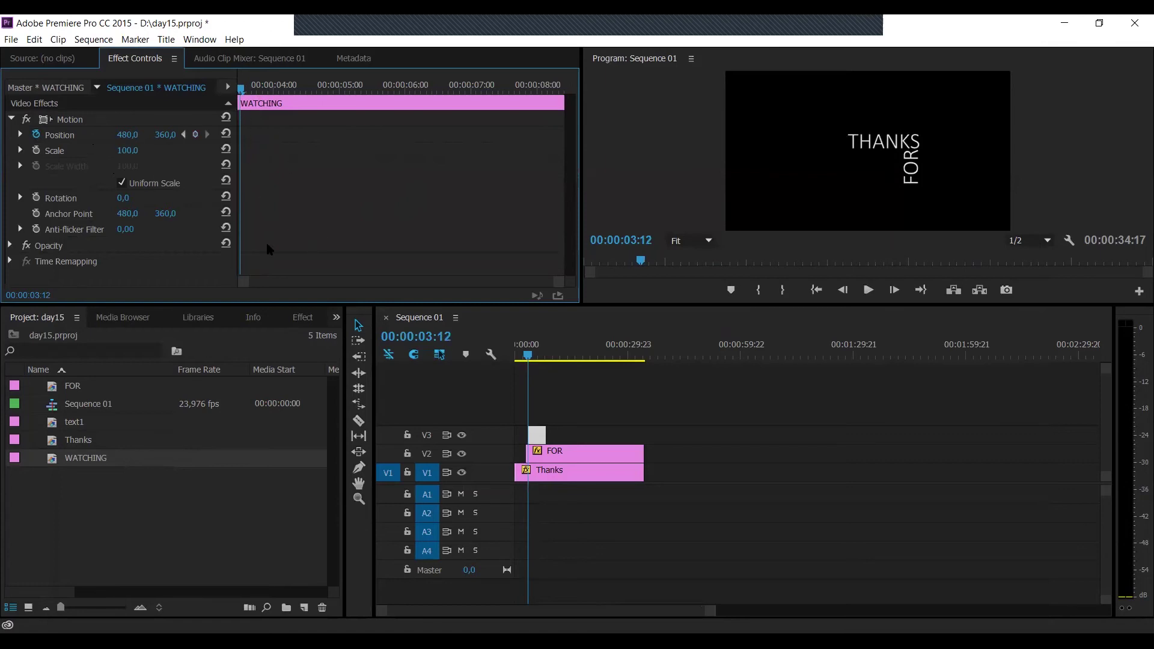
{"action": "left_click_drag", "start_coordinate": [558, 282], "coordinate": [359, 292]}
{"action": "key", "text": "Left"}
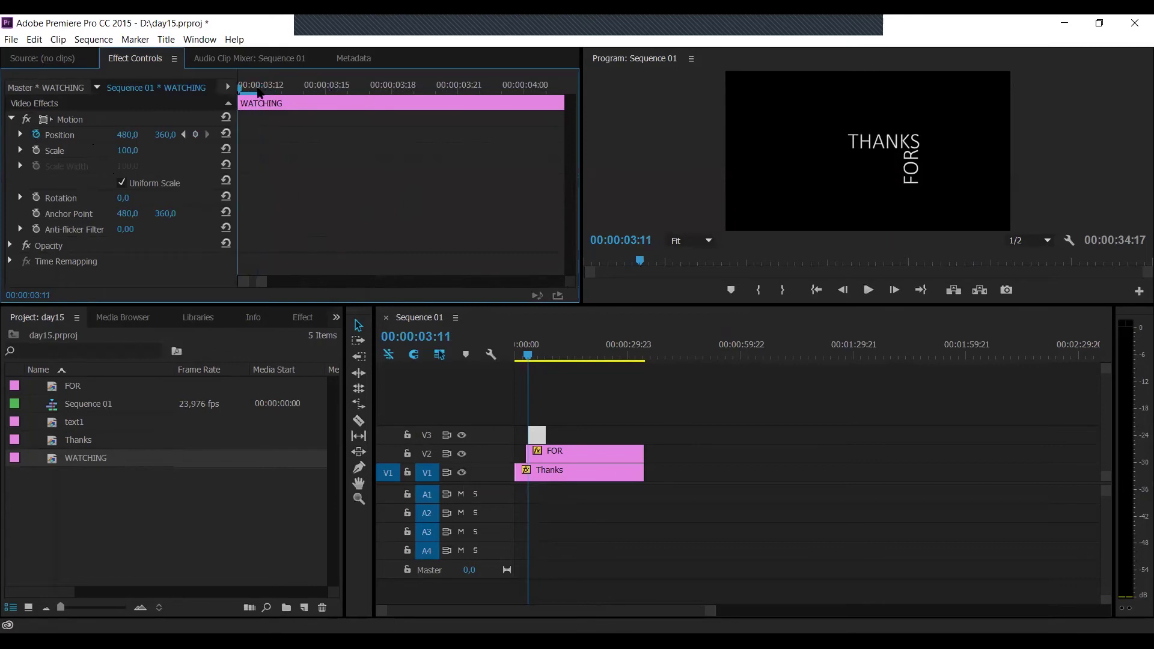
{"action": "key", "text": "Right"}
{"action": "key", "text": "Right"}
{"action": "key", "text": "Right"}
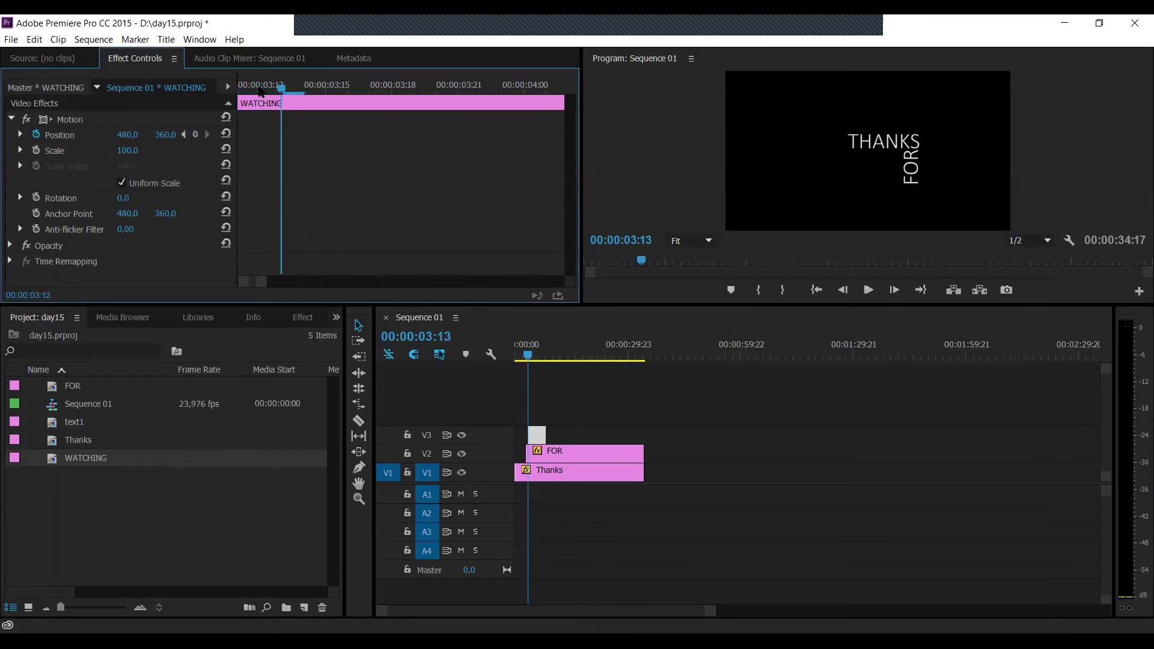
{"action": "key", "text": "Left"}
{"action": "key", "text": "Left"}
{"action": "key", "text": "Left"}
{"action": "key", "text": "Left"}
{"action": "key", "text": "Left"}
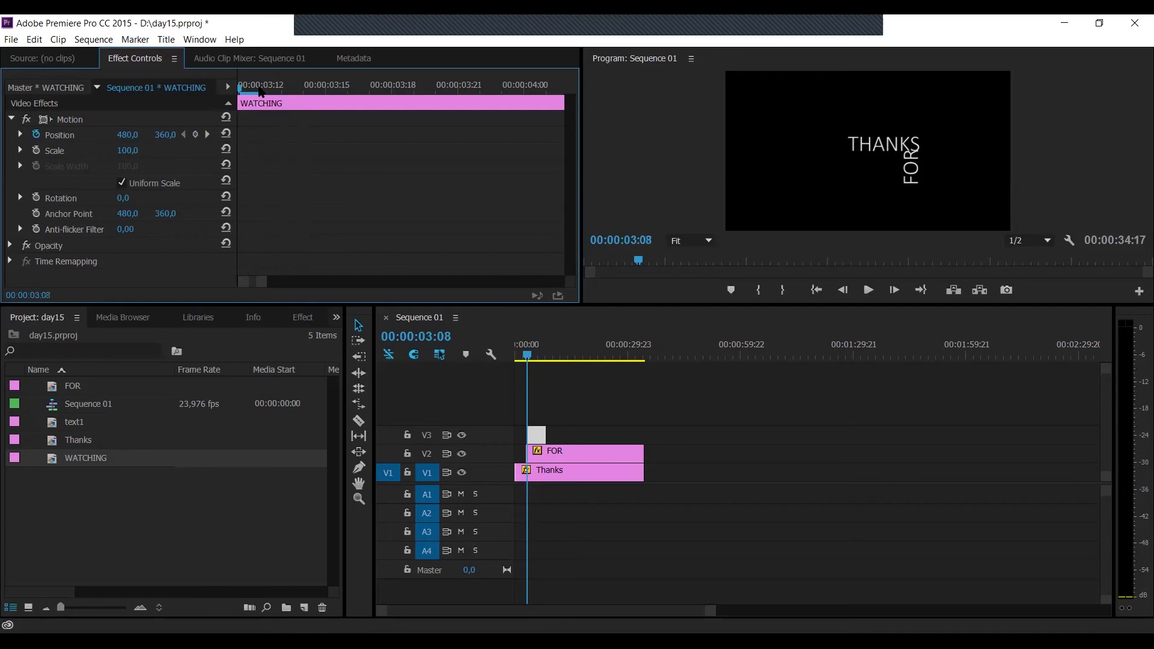
{"action": "key", "text": "Right"}
{"action": "key", "text": "Left"}
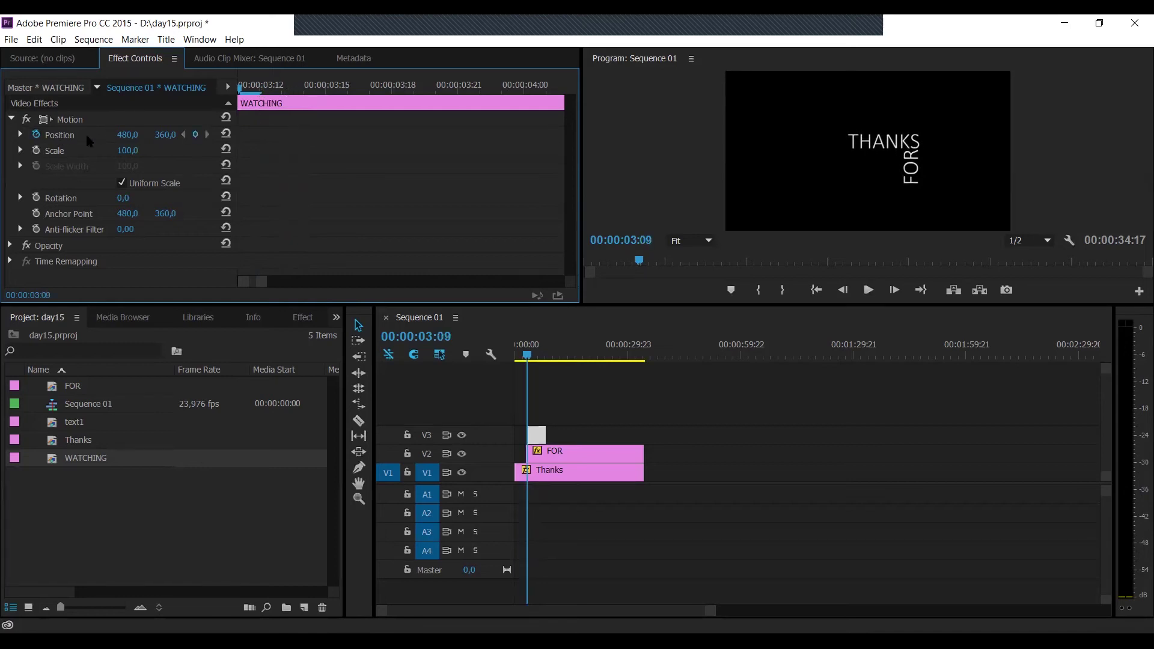
- Remove the WATCHING clip's Position keyframe at 00:00:03:09, and move the clip earlier on V3 to align with the FOR clip's start
{"action": "left_click", "coordinate": [538, 443]}
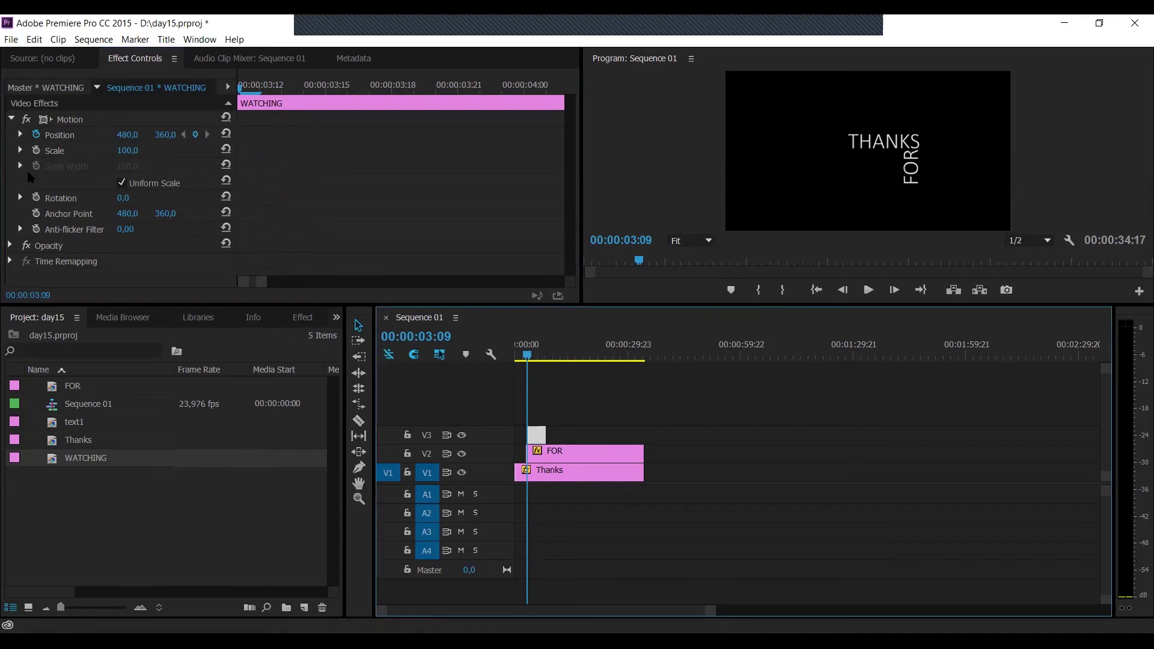
{"action": "left_click", "coordinate": [195, 134]}
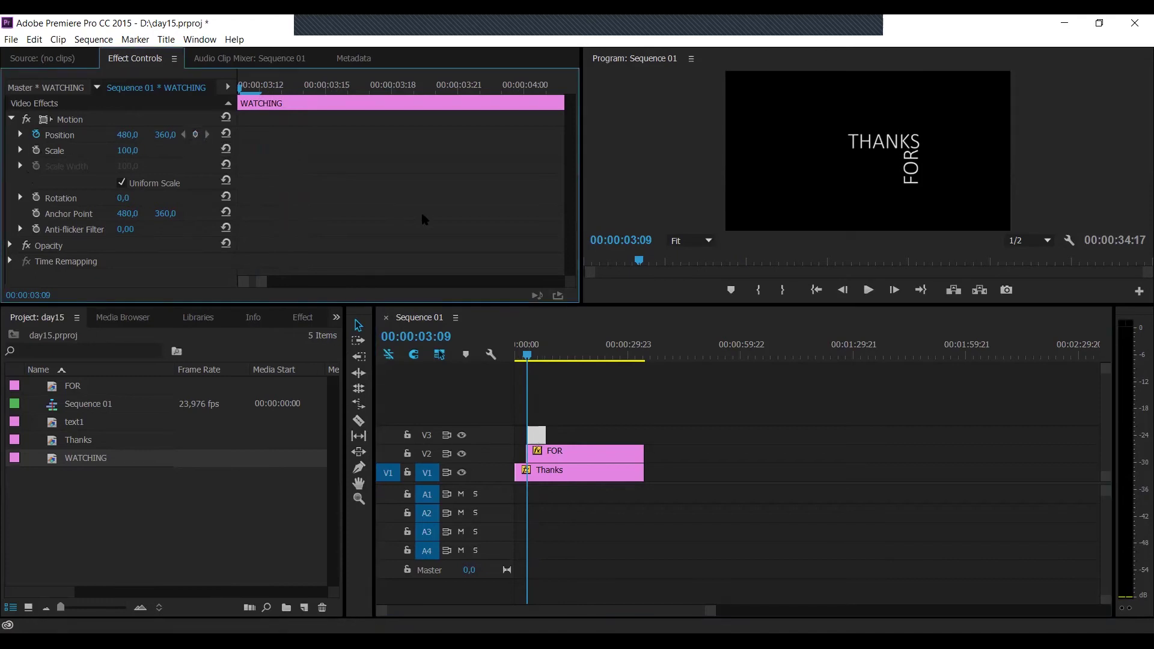
{"action": "left_click", "coordinate": [537, 440]}
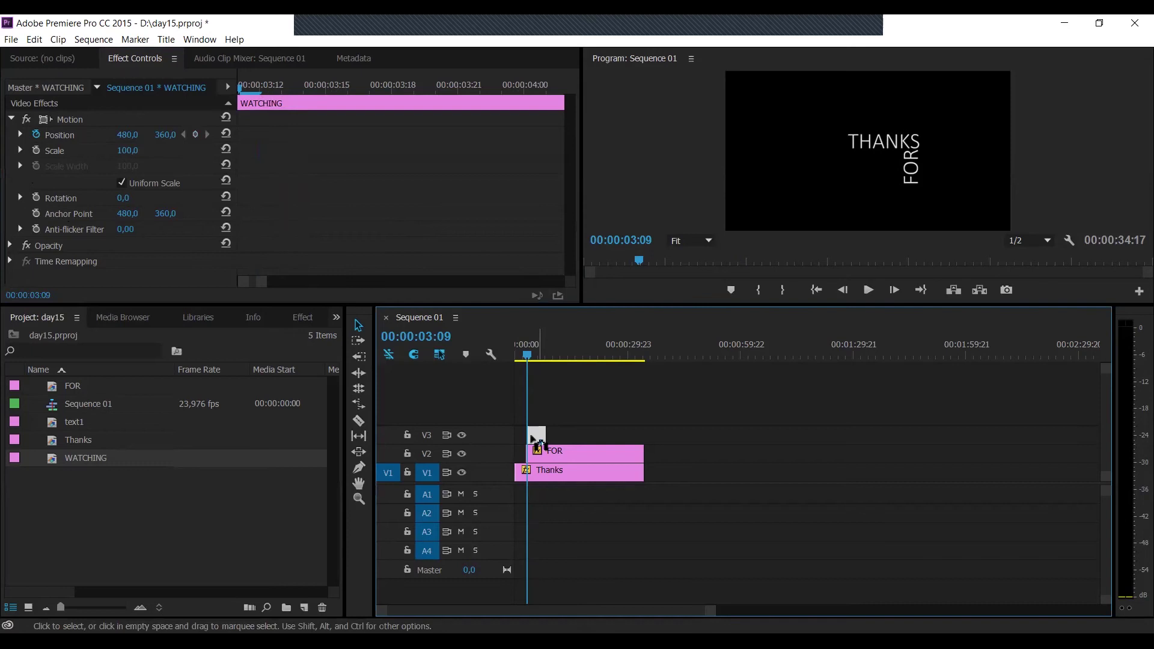
{"action": "double_click", "coordinate": [364, 276]}
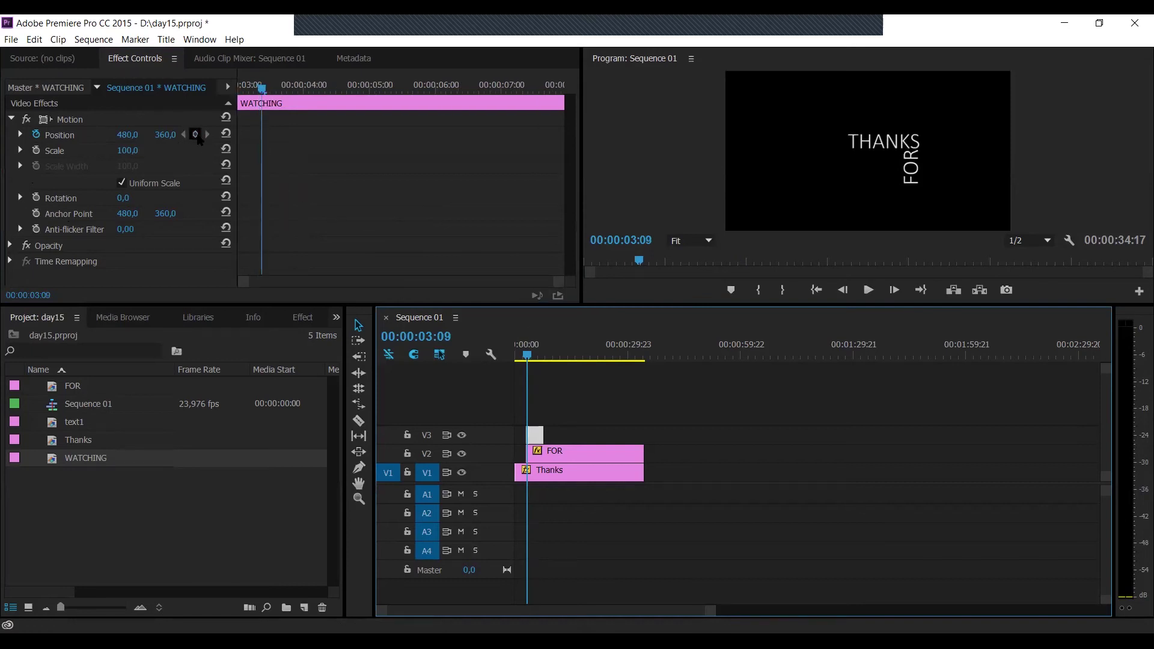
- Try to animate the WATCHING clip into frame with Position keyframes at 00:00:03:09 and 00:00:03:10
{"action": "left_click", "coordinate": [194, 134]}
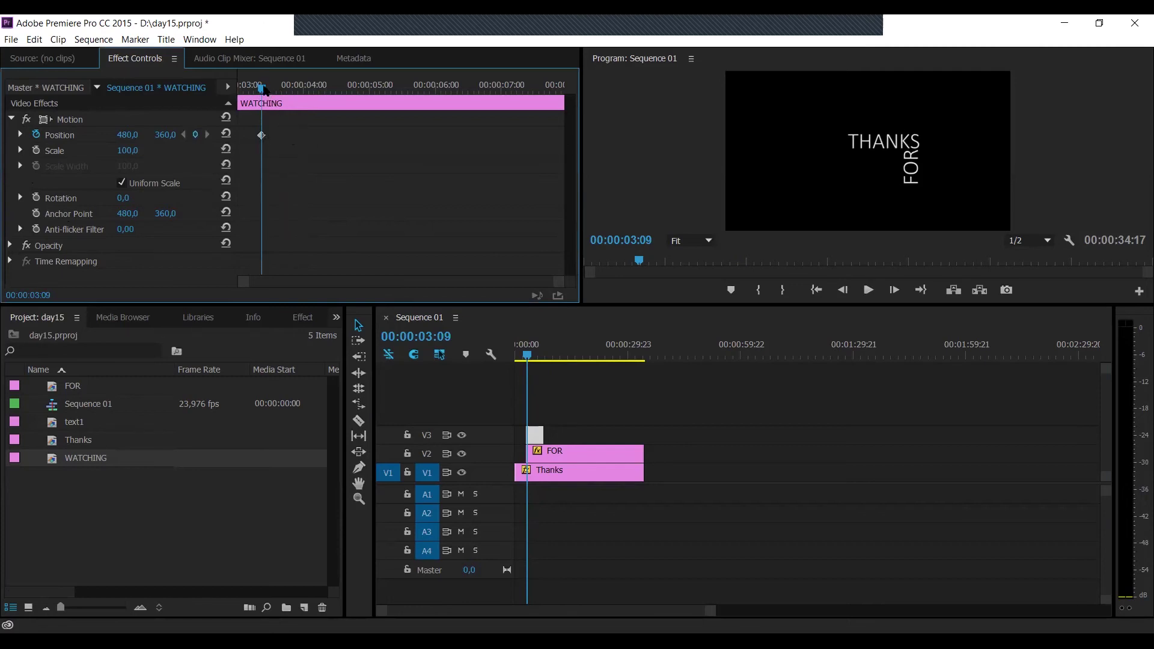
{"action": "key", "text": "ctrl+s"}
{"action": "left_click", "coordinate": [264, 88]}
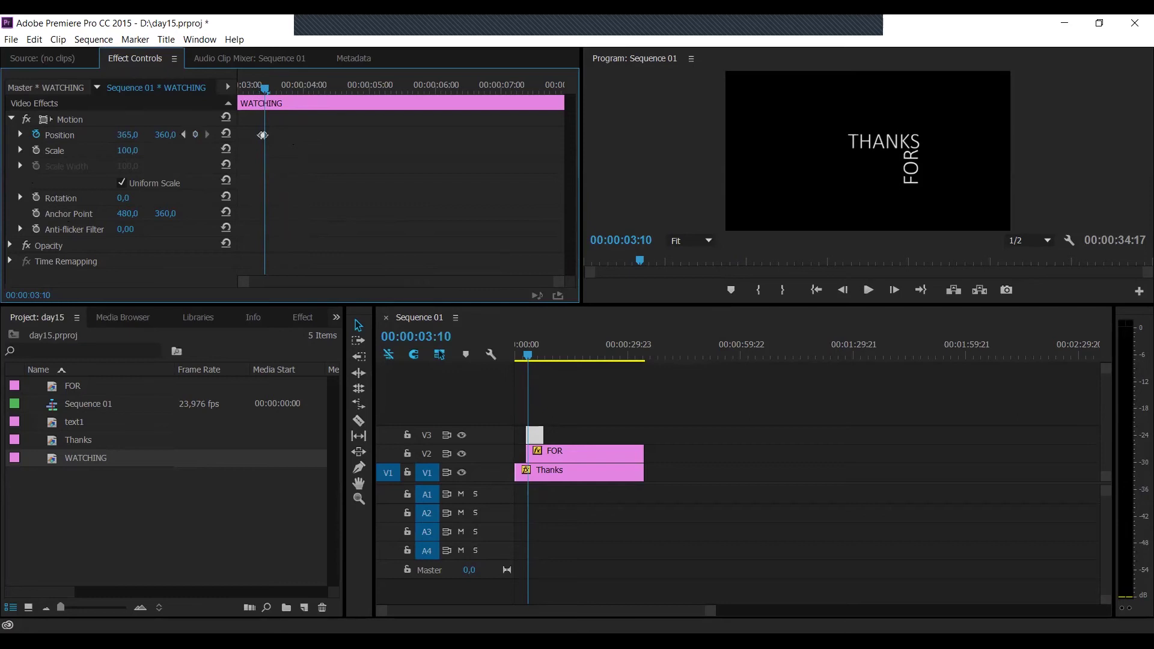
{"action": "left_click_drag", "start_coordinate": [127, 135], "coordinate": [205, 135]}
{"action": "left_click_drag", "start_coordinate": [127, 135], "coordinate": [236, 142]}
{"action": "left_click_drag", "start_coordinate": [129, 135], "coordinate": [1055, 170]}
{"action": "left_click", "coordinate": [67, 120]}
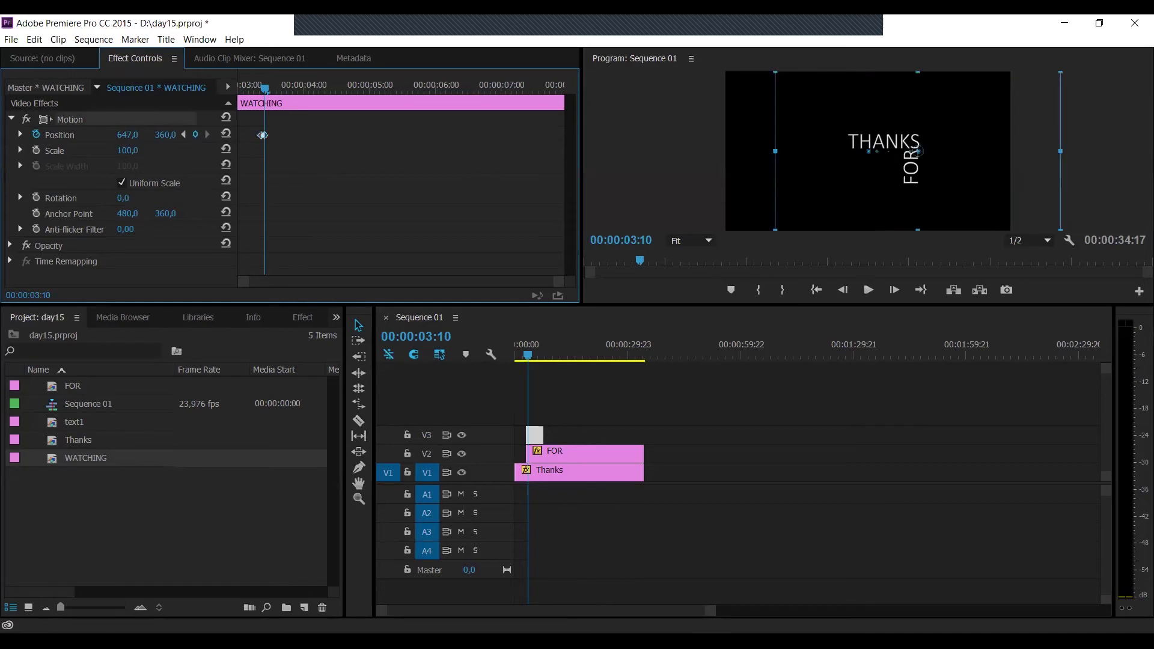
{"action": "left_click_drag", "start_coordinate": [918, 151], "coordinate": [838, 148]}
{"action": "key", "text": "ctrl+z"}
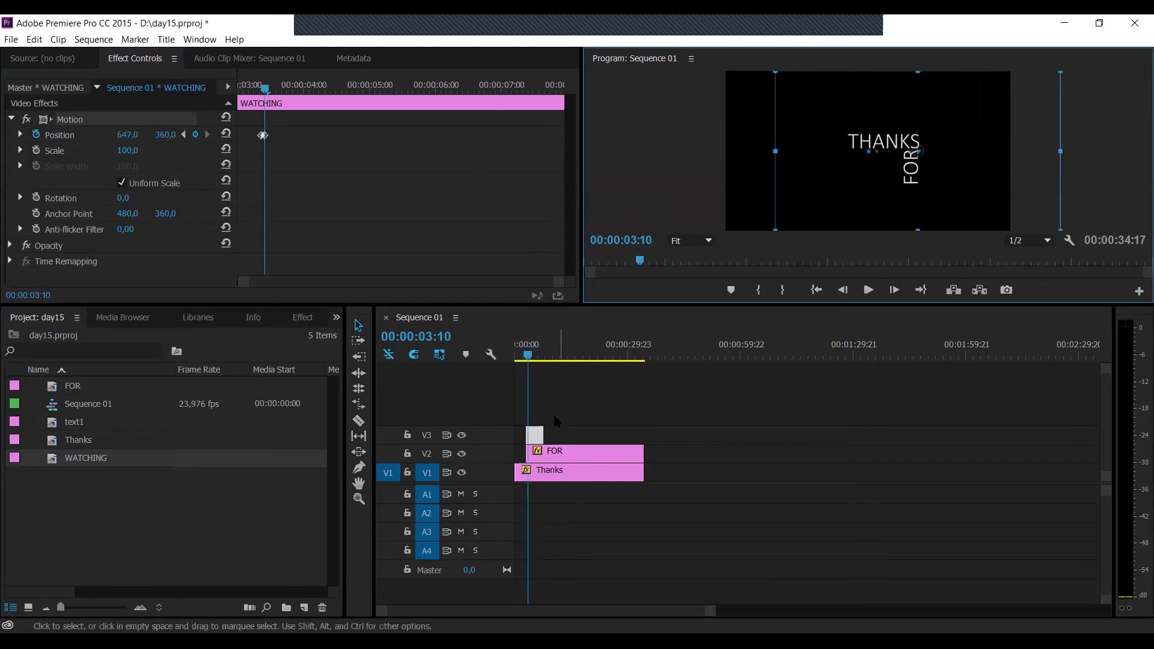
- Delete the WATCHING clip from V3 and place a fresh WATCHING title there, aligned with the FOR clip's start
{"action": "left_click", "coordinate": [543, 433]}
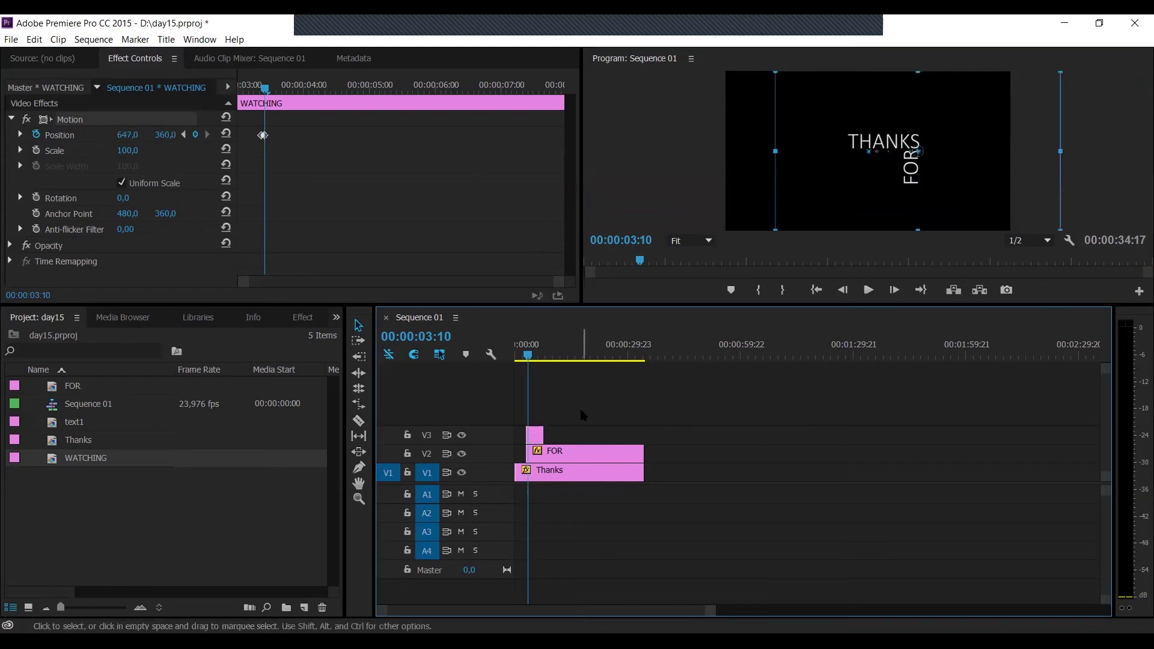
{"action": "left_click", "coordinate": [533, 437]}
{"action": "key", "text": "Delete"}
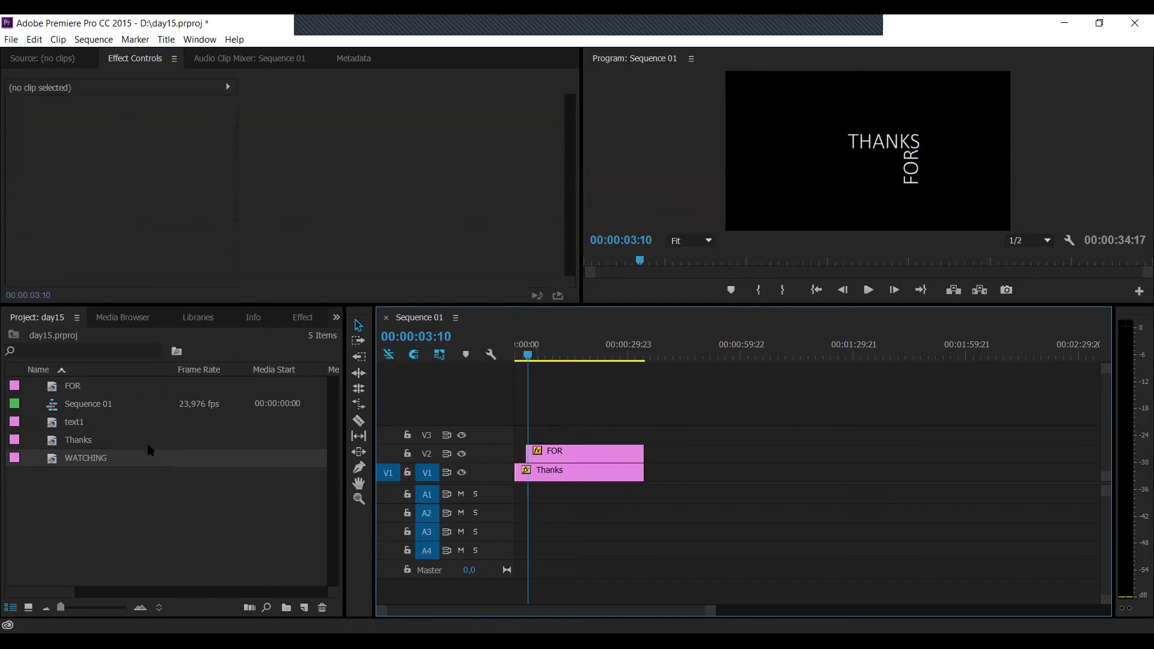
{"action": "left_click_drag", "start_coordinate": [101, 460], "coordinate": [530, 437]}
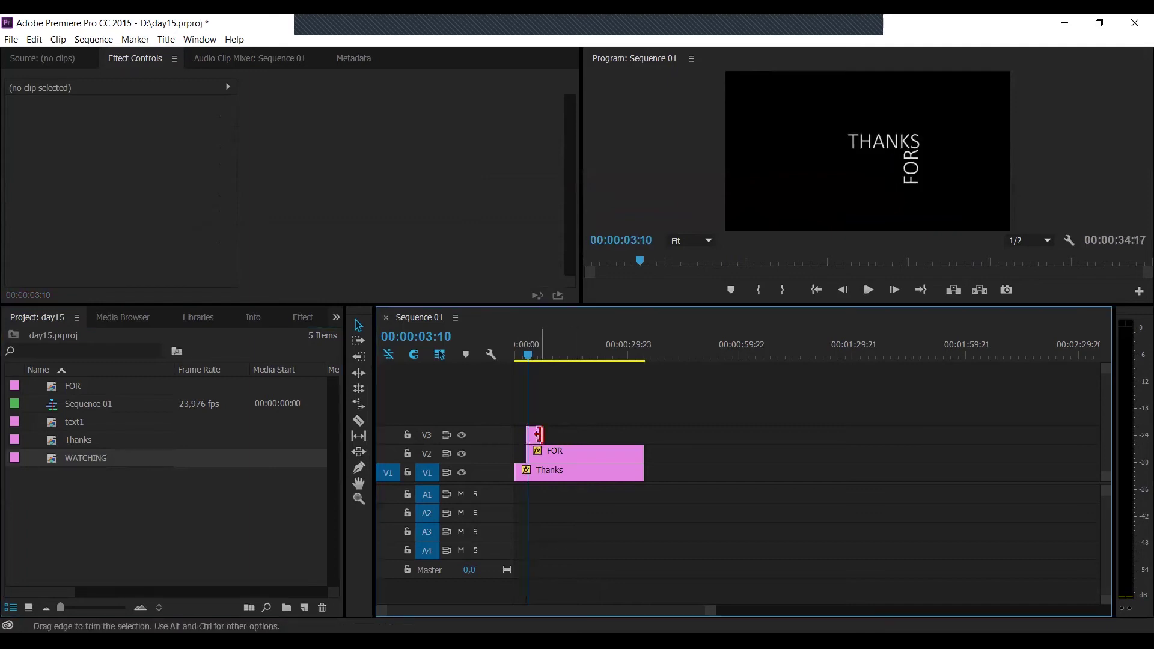
- Move the WATCHING text inside its title to just beside FOR, at about X 1120.0 and Y 410.9
{"action": "left_click", "coordinate": [536, 436]}
{"action": "double_click", "coordinate": [534, 434]}
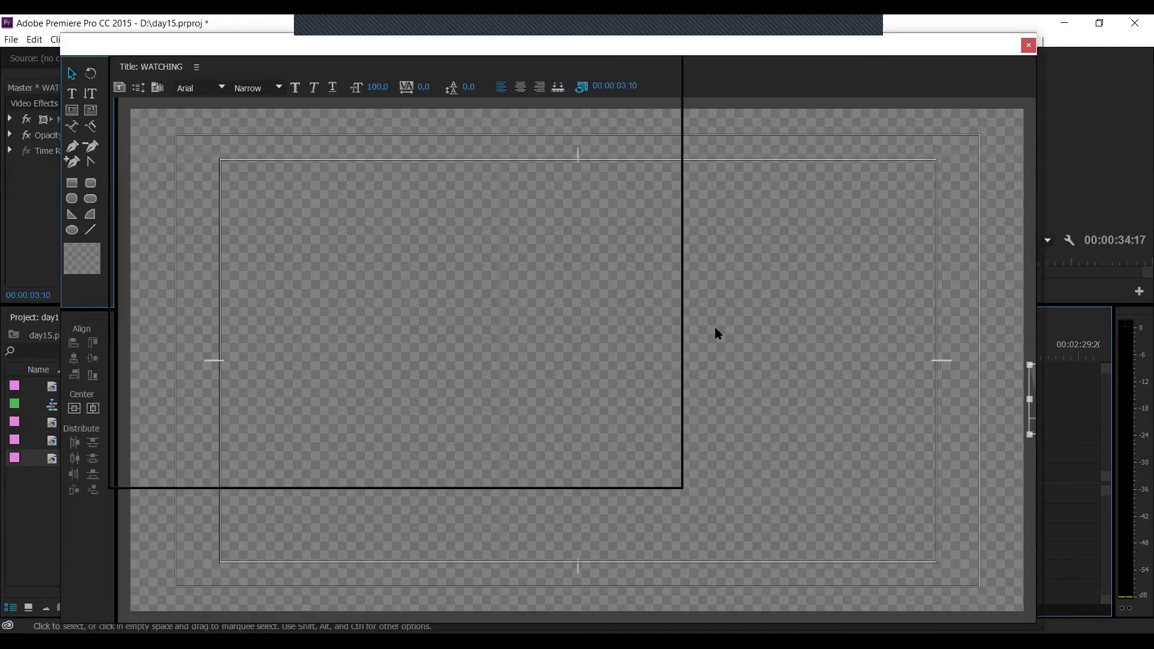
{"action": "left_click_drag", "start_coordinate": [676, 310], "coordinate": [507, 311]}
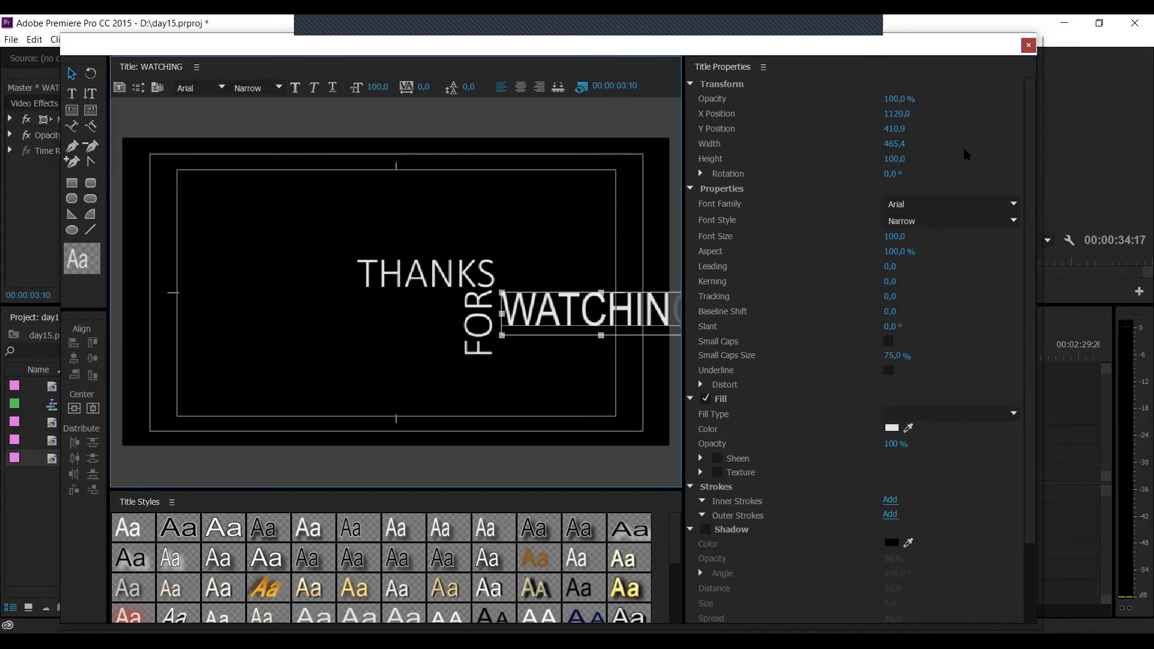
{"action": "left_click", "coordinate": [1028, 45]}
- Start Position keyframing on the WATCHING clip at 00:00:03:08, with X at about 774 so the word is out of frame
{"action": "left_click", "coordinate": [520, 354]}
{"action": "left_click_drag", "start_coordinate": [521, 353], "coordinate": [524, 355]}
{"action": "key", "text": "Right"}
{"action": "key", "text": "Right"}
{"action": "key", "text": "Right"}
{"action": "key", "text": "Right"}
{"action": "key", "text": "Left"}
{"action": "key", "text": "Left"}
{"action": "key", "text": "Left"}
{"action": "key", "text": "Left"}
{"action": "key", "text": "Left"}
{"action": "key", "text": "Left"}
{"action": "key", "text": "Left"}
{"action": "key", "text": "Left"}
{"action": "key", "text": "Right"}
{"action": "key", "text": "Left"}
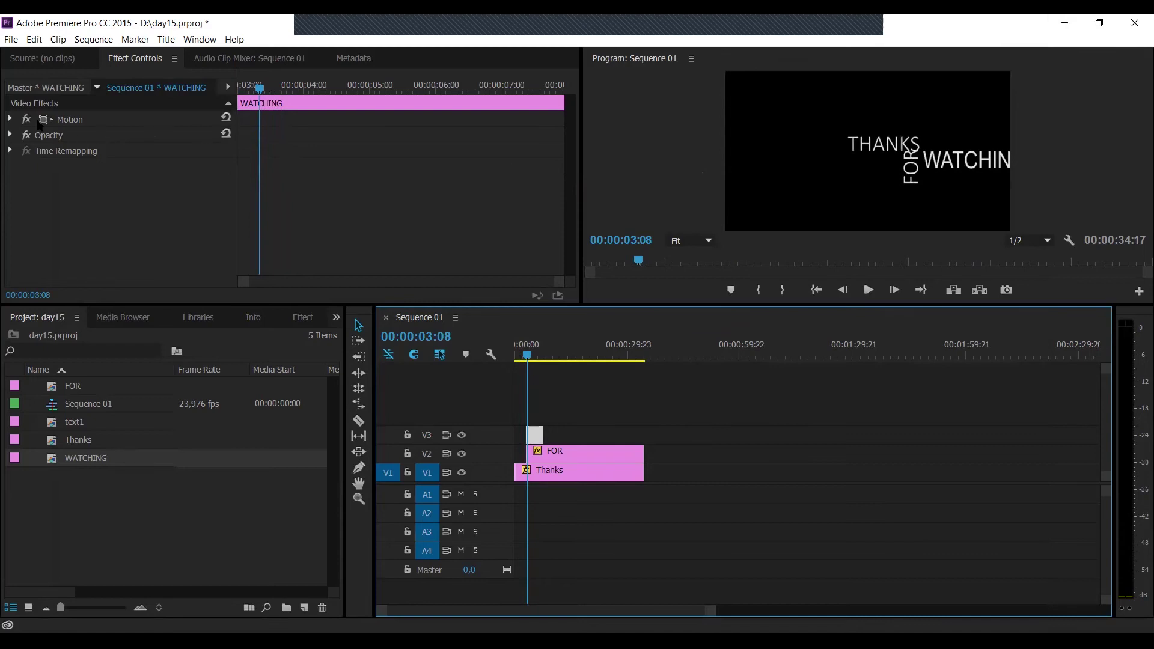
{"action": "left_click", "coordinate": [10, 119]}
{"action": "left_click", "coordinate": [37, 134]}
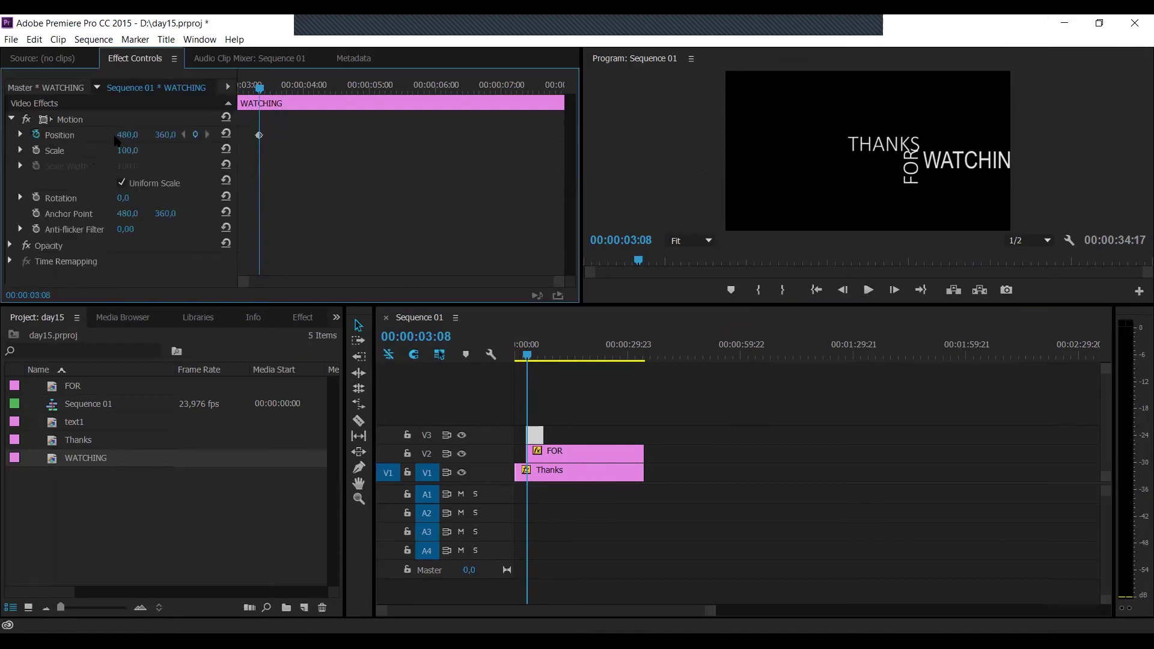
{"action": "left_click_drag", "start_coordinate": [128, 135], "coordinate": [292, 136]}
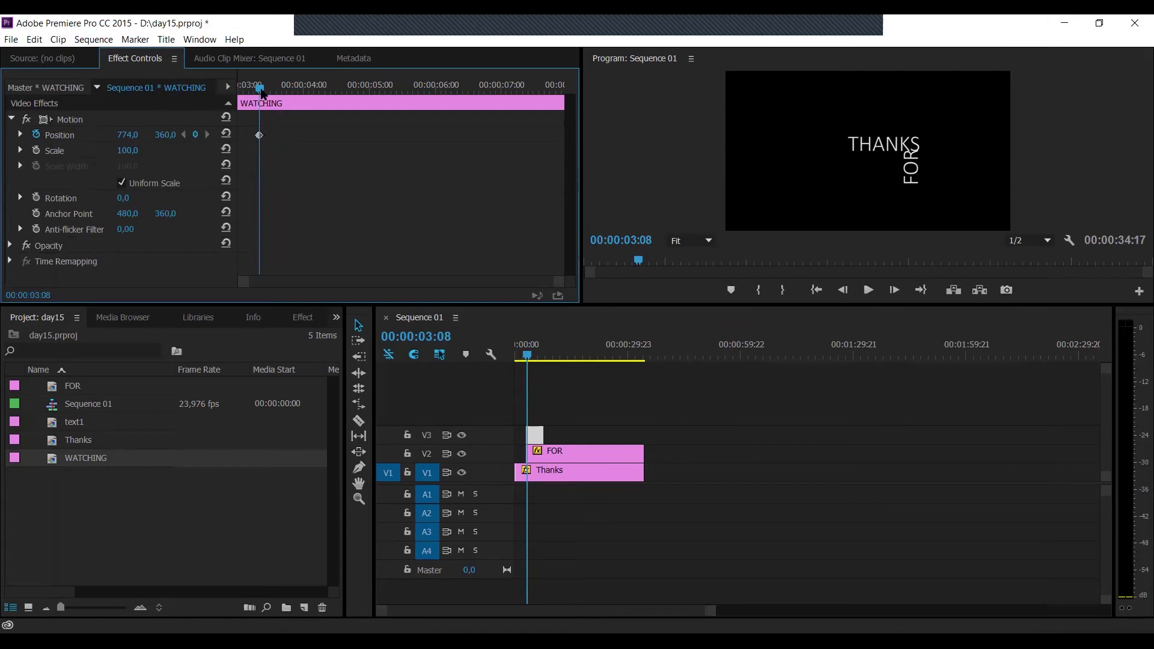
- Keyframe the WATCHING clip's Position at 00:00:03:10 with X at about 262, bringing the word beneath THANKS
{"action": "left_click_drag", "start_coordinate": [259, 89], "coordinate": [260, 91]}
{"action": "key", "text": "Right"}
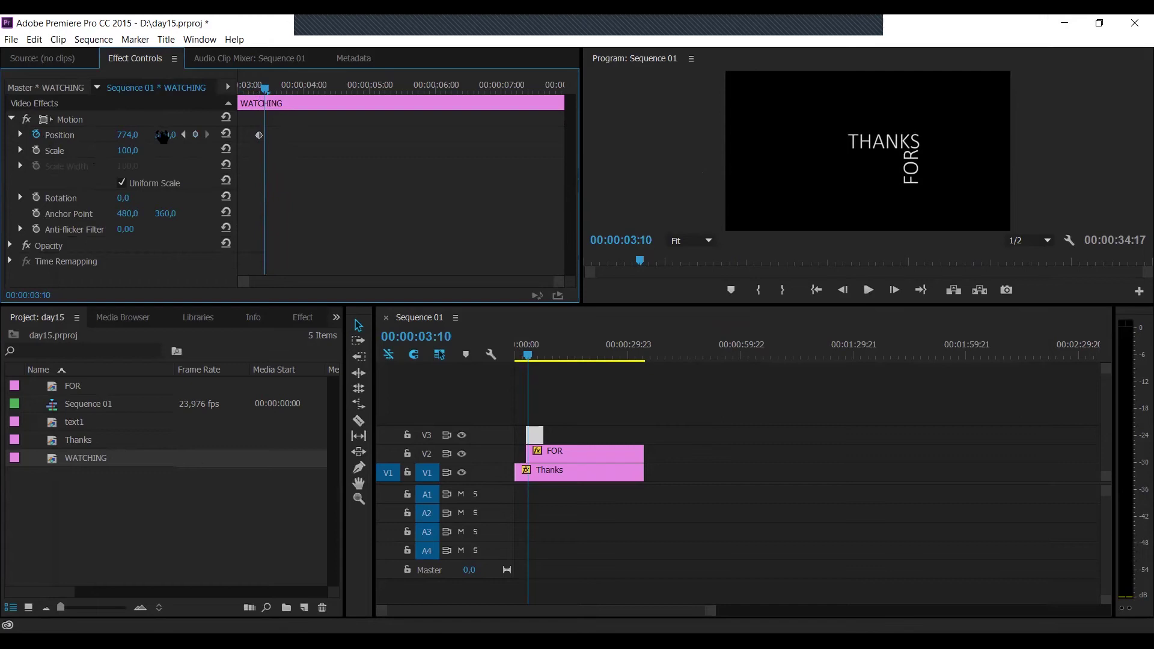
{"action": "left_click_drag", "start_coordinate": [164, 139], "coordinate": [12, 134]}
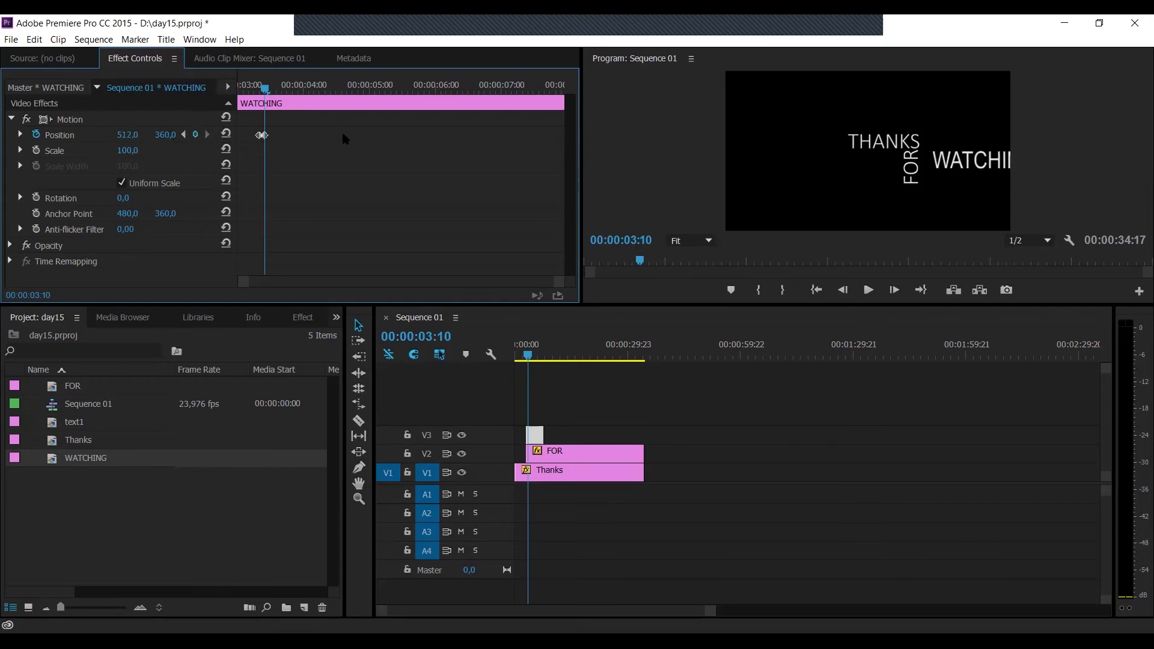
{"action": "mouse_move", "coordinate": [127, 134]}
{"action": "left_mouse_down"}
{"action": "mouse_move", "coordinate": [12, 134]}
{"action": "mouse_move", "coordinate": [123, 135]}
{"action": "left_mouse_up"}
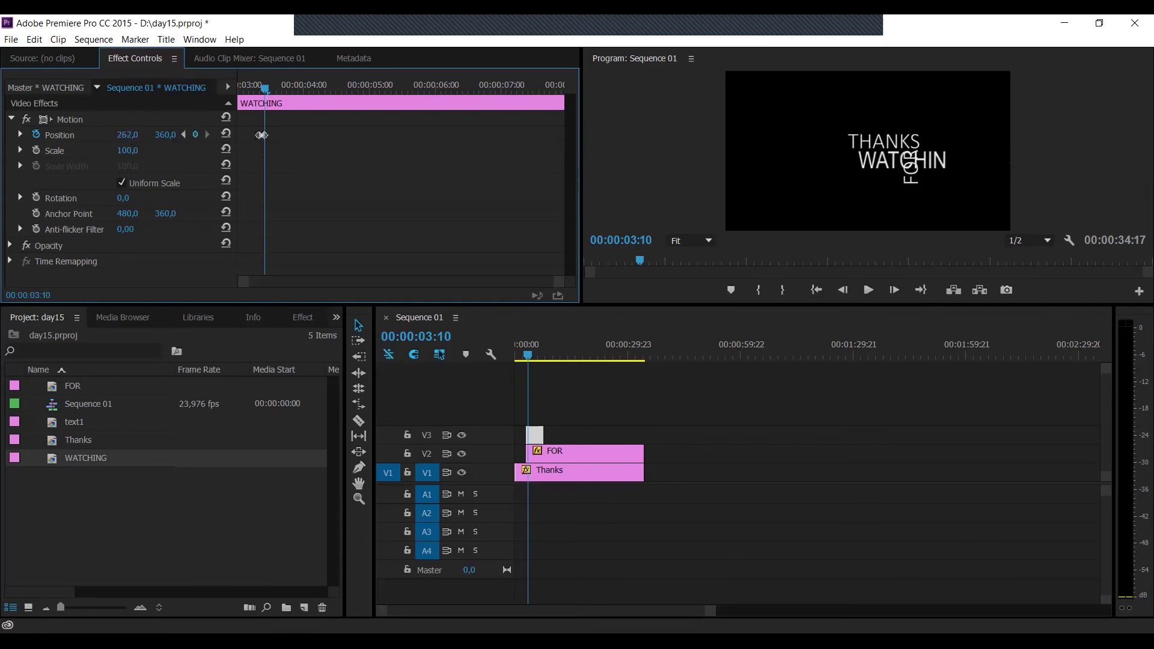
- Add a Position keyframe to the FOR clip at 00:00:03:09, keeping it at 480, 320
{"action": "left_click_drag", "start_coordinate": [266, 91], "coordinate": [267, 96]}
{"action": "key", "text": "Right"}
{"action": "key", "text": "Right"}
{"action": "key", "text": "Left"}
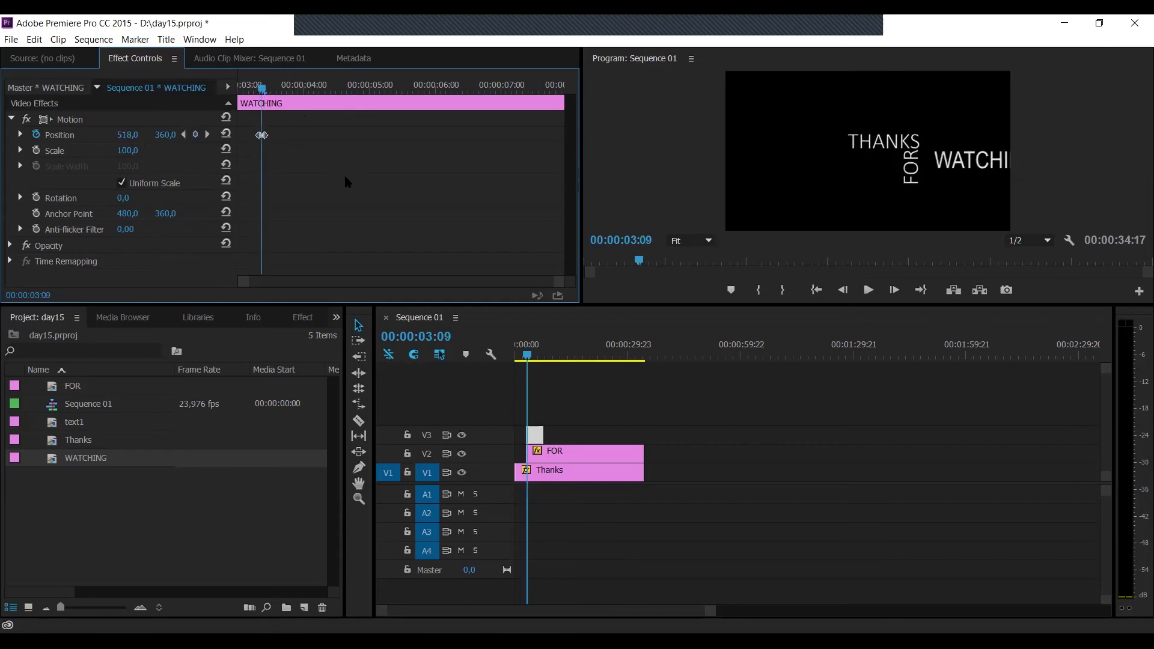
{"action": "left_click", "coordinate": [540, 460]}
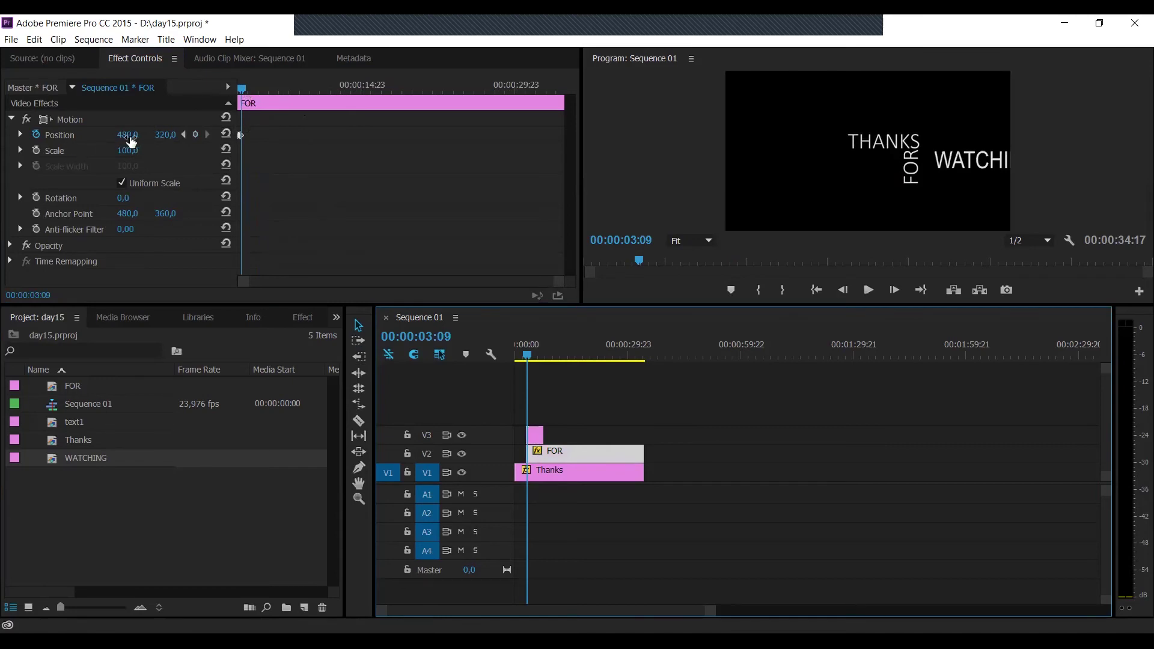
{"action": "left_click_drag", "start_coordinate": [127, 134], "coordinate": [111, 135]}
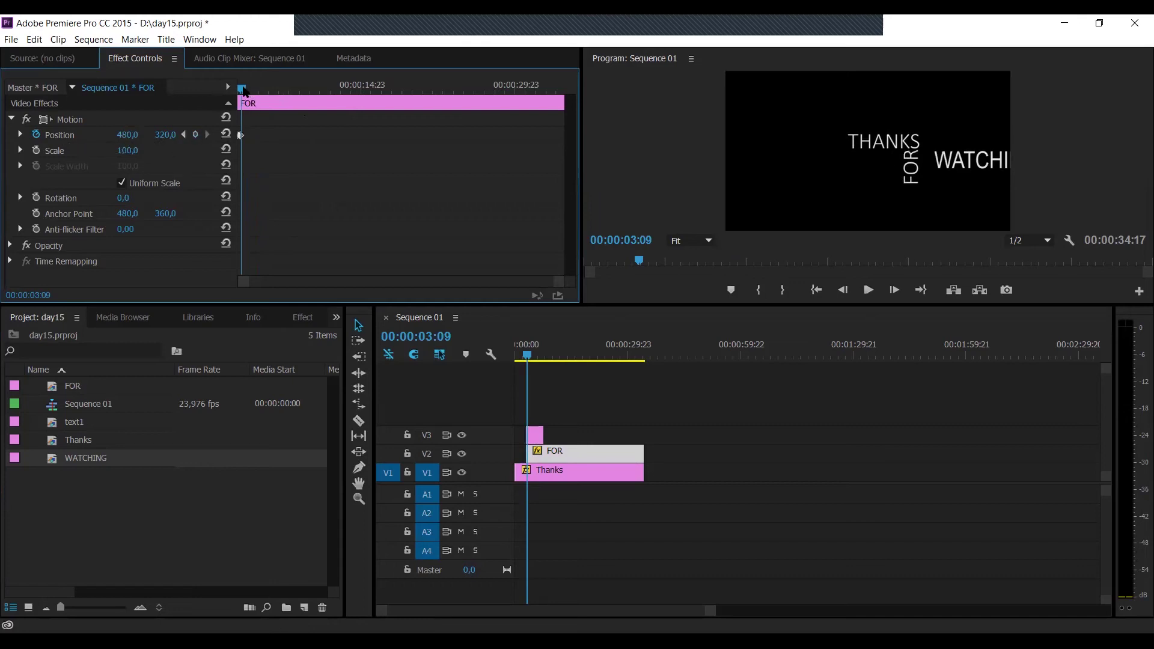
{"action": "left_click_drag", "start_coordinate": [243, 91], "coordinate": [243, 103]}
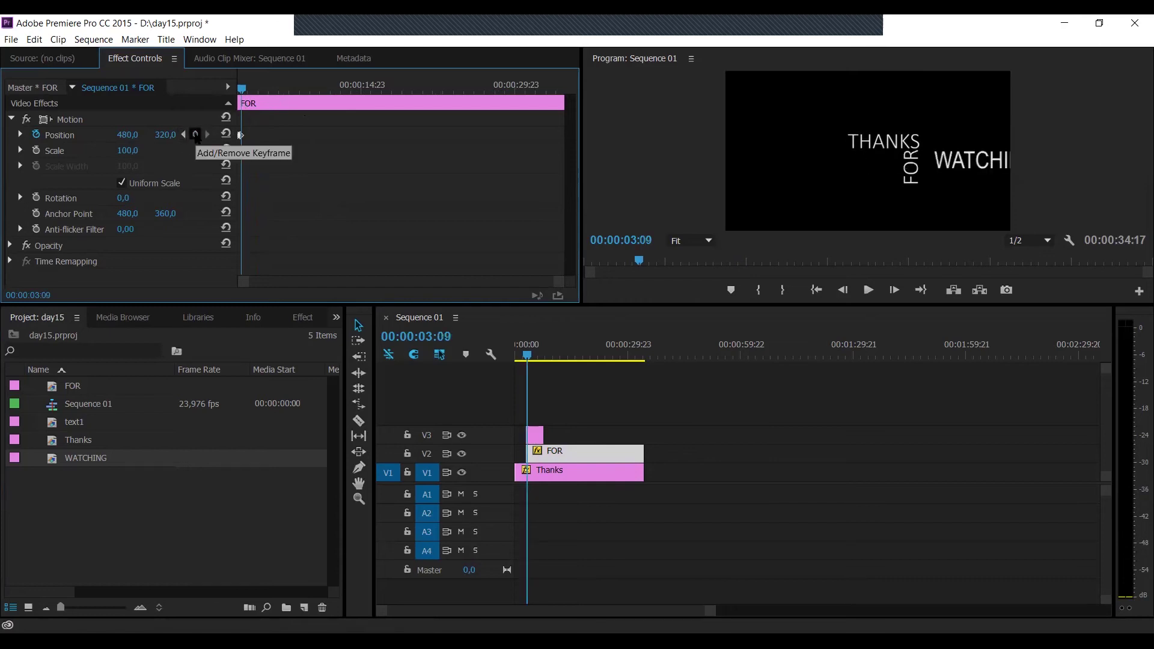
{"action": "left_click", "coordinate": [195, 134]}
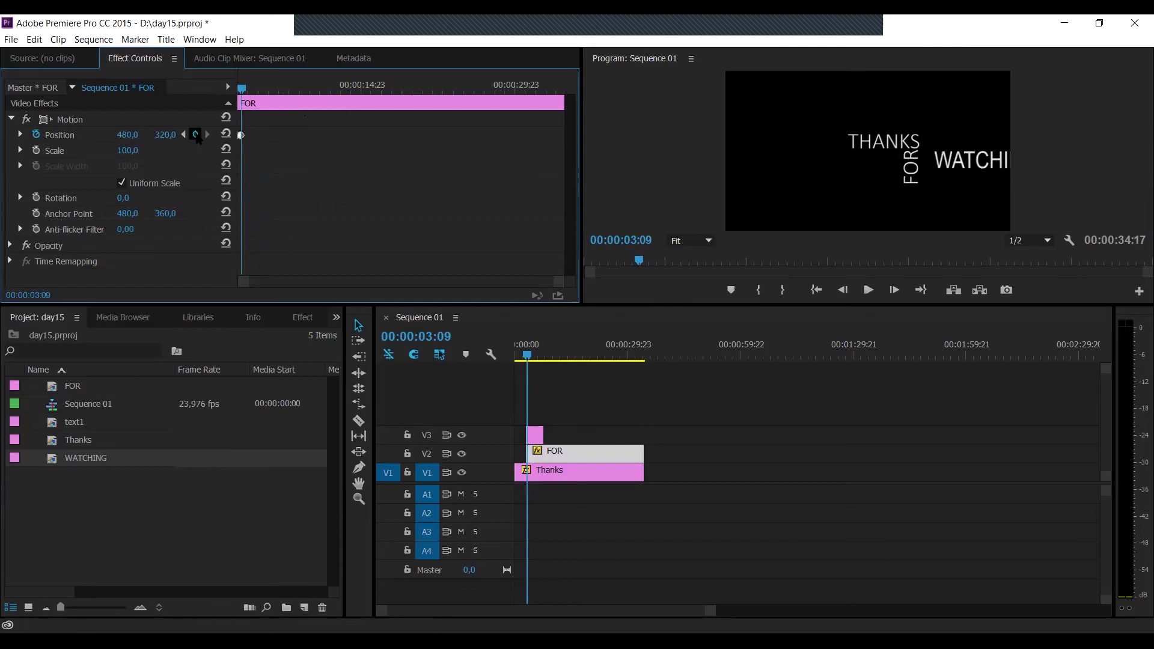
{"action": "left_click_drag", "start_coordinate": [252, 289], "coordinate": [360, 296]}
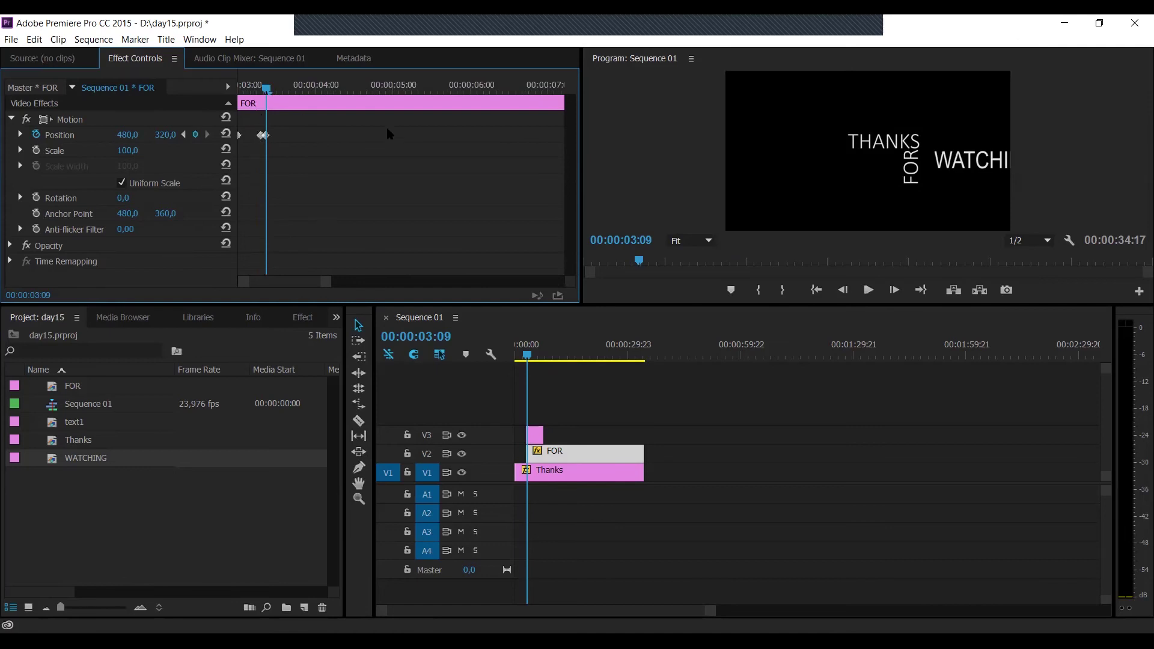
- Keyframe the FOR clip's Position at 00:00:03:10 with X at about 276, placing the word just before WATCHING
{"action": "key", "text": "Right"}
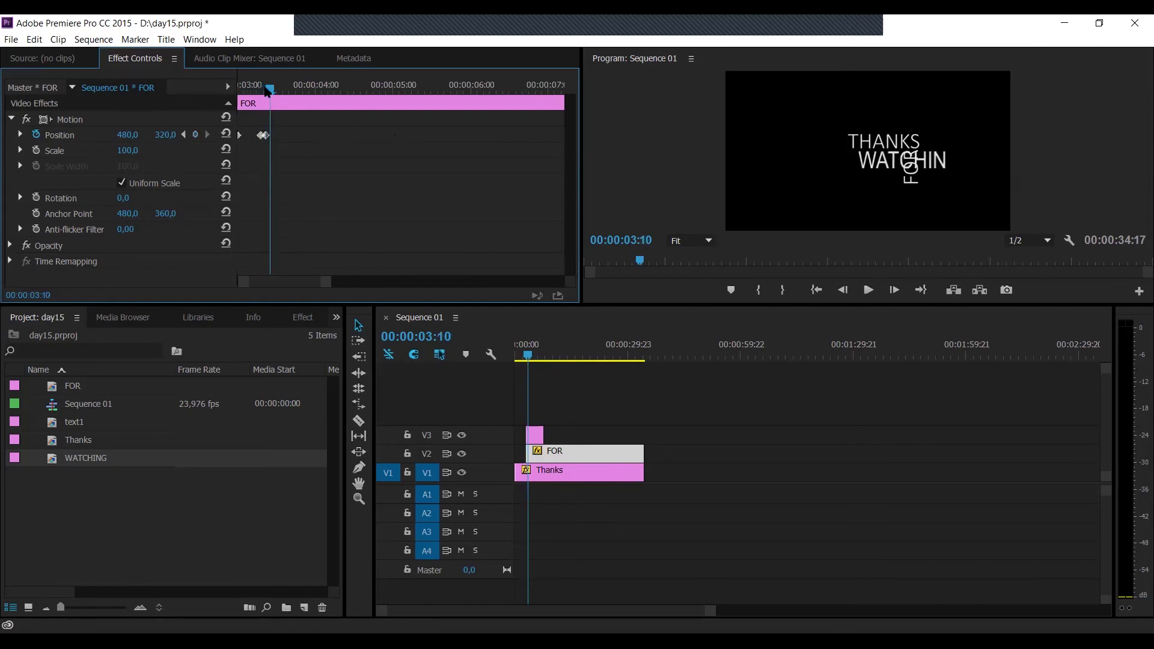
{"action": "left_click_drag", "start_coordinate": [268, 90], "coordinate": [269, 90]}
{"action": "left_click_drag", "start_coordinate": [166, 135], "coordinate": [141, 135]}
{"action": "left_click_drag", "start_coordinate": [910, 157], "coordinate": [851, 168]}
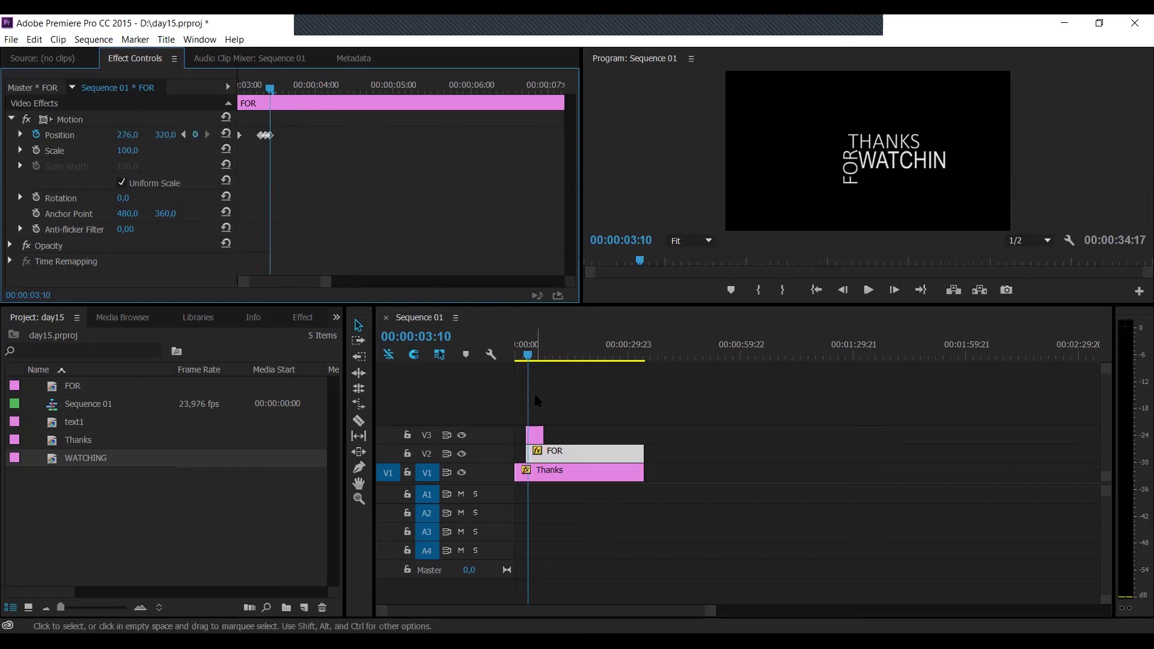
- Keyframe the Thanks clip's Position at 00:00:03:10 with X at about 267, shifting THANKS sideways above FOR
{"action": "left_click", "coordinate": [553, 477]}
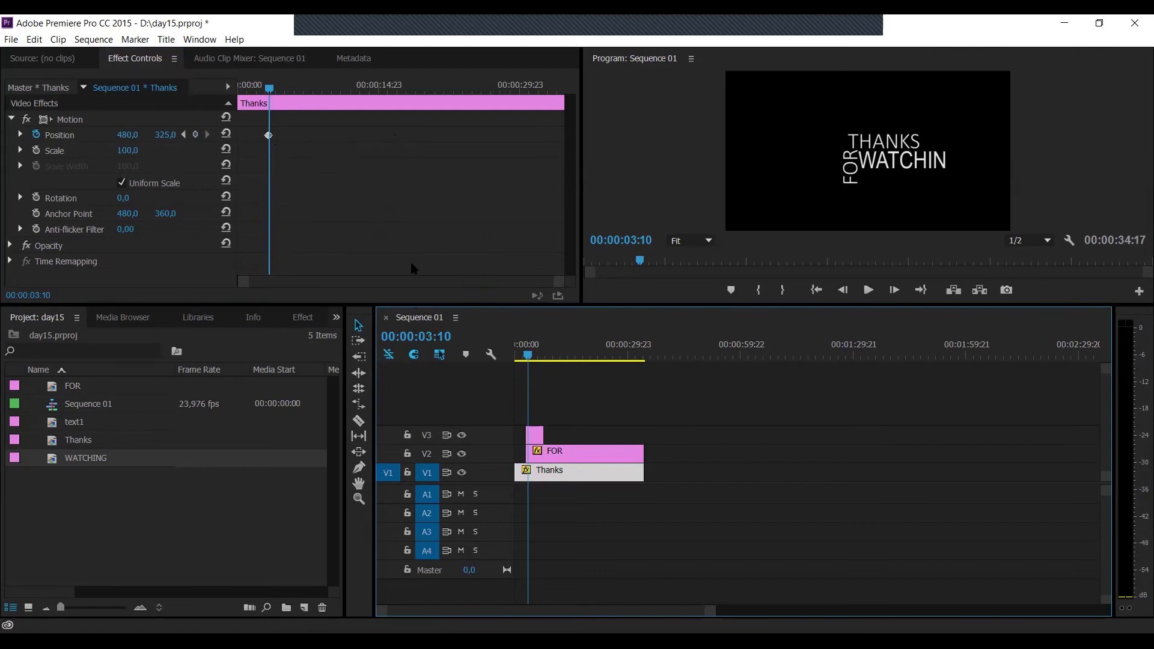
{"action": "left_click", "coordinate": [271, 90]}
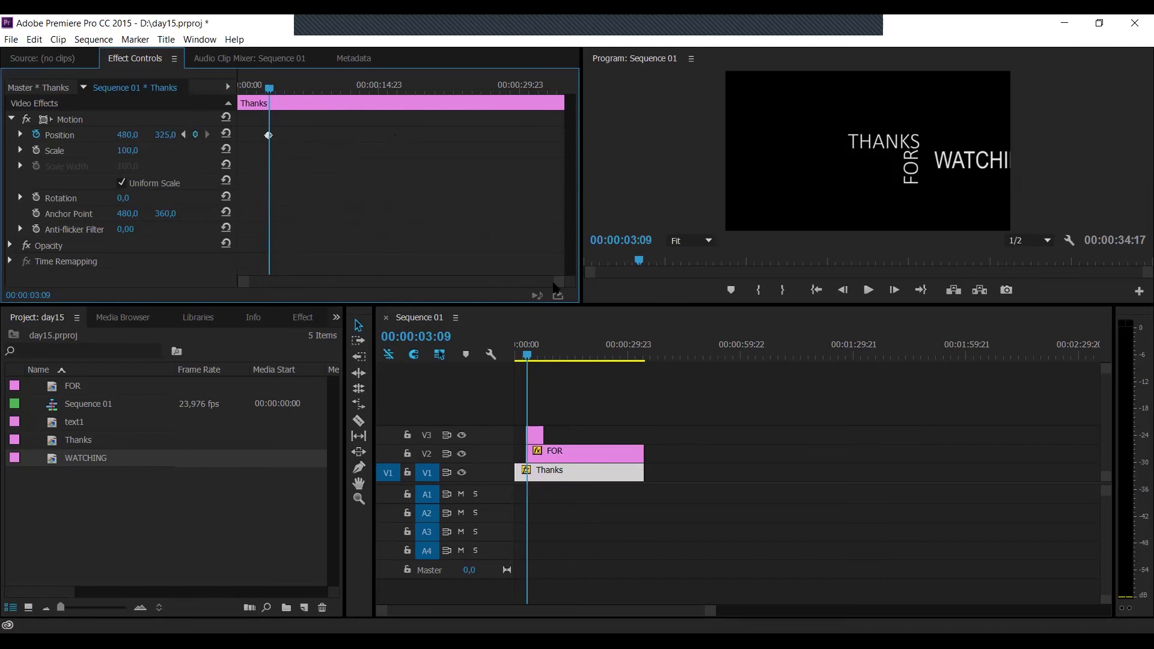
{"action": "left_click_drag", "start_coordinate": [249, 283], "coordinate": [320, 278]}
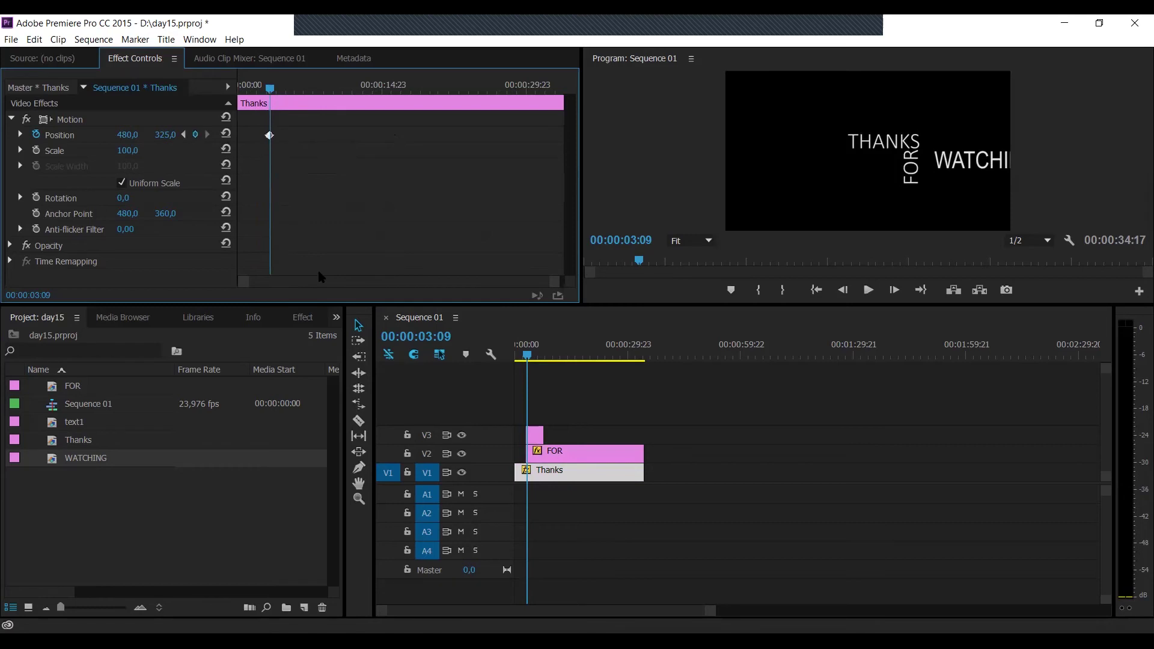
{"action": "left_click_drag", "start_coordinate": [551, 281], "coordinate": [410, 282]}
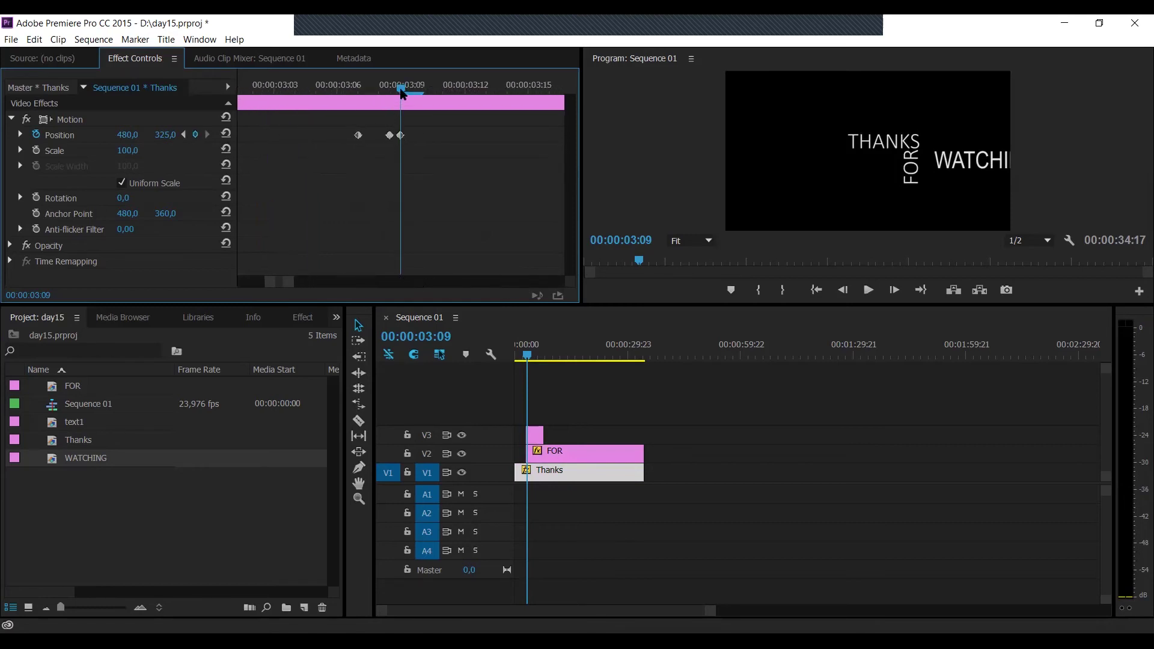
{"action": "key", "text": "Right"}
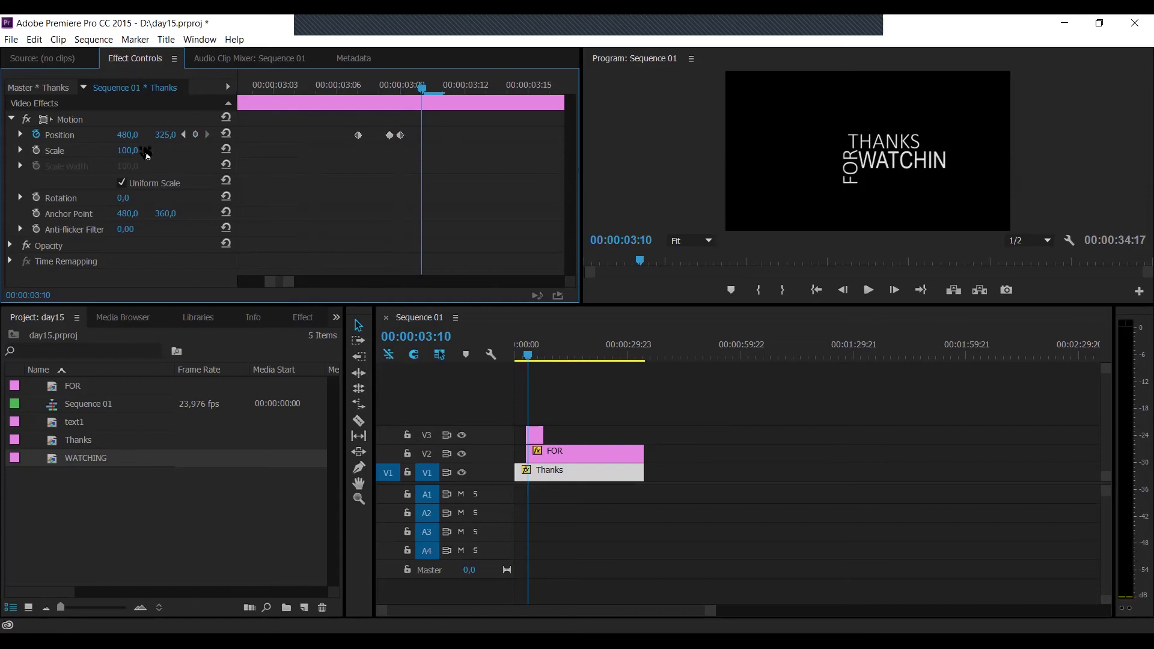
{"action": "left_click_drag", "start_coordinate": [132, 141], "coordinate": [59, 140]}
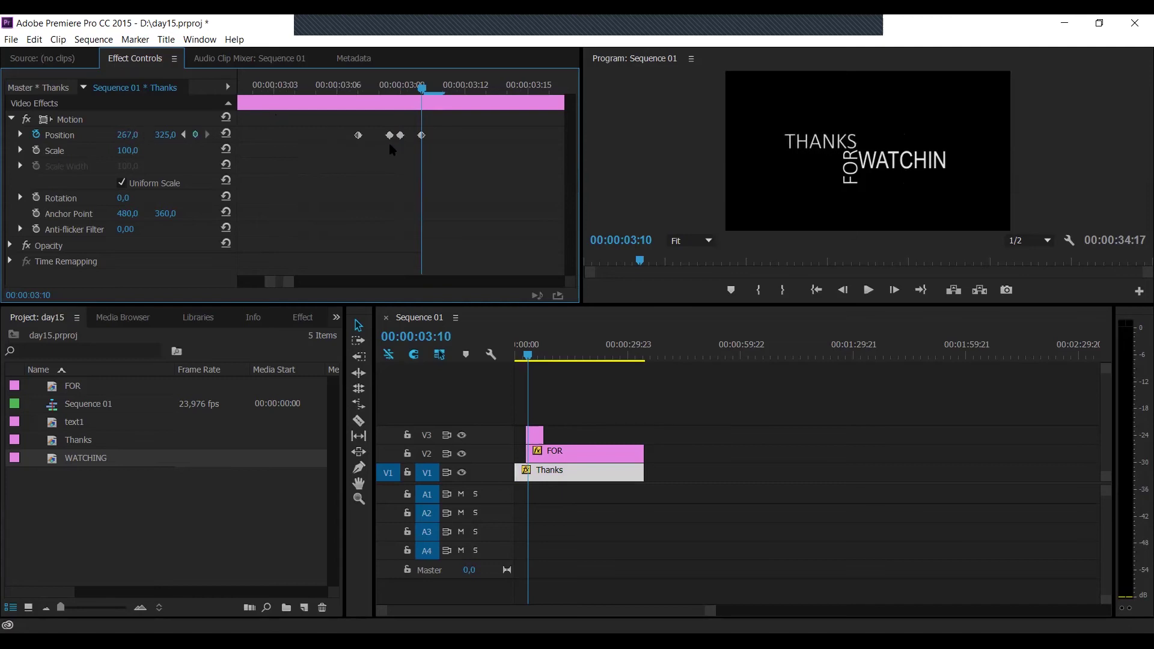
- Play the sequence from the start to review how THANKS, FOR and WATCHING move into place
{"action": "left_click", "coordinate": [517, 353]}
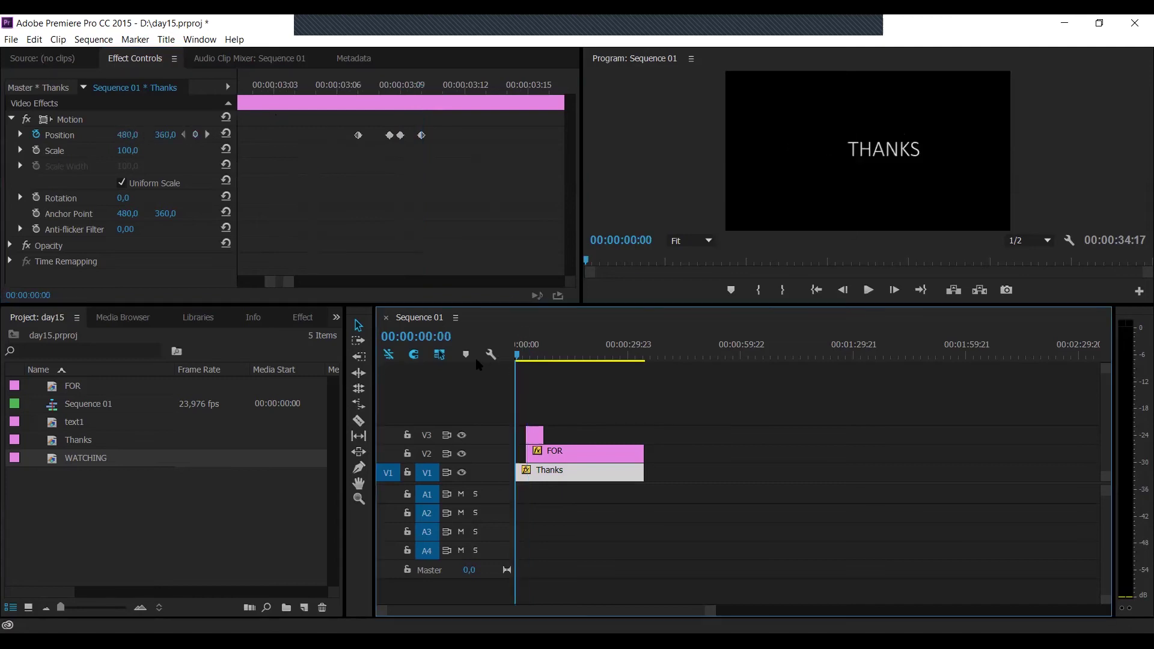
{"action": "left_click", "coordinate": [868, 290]}
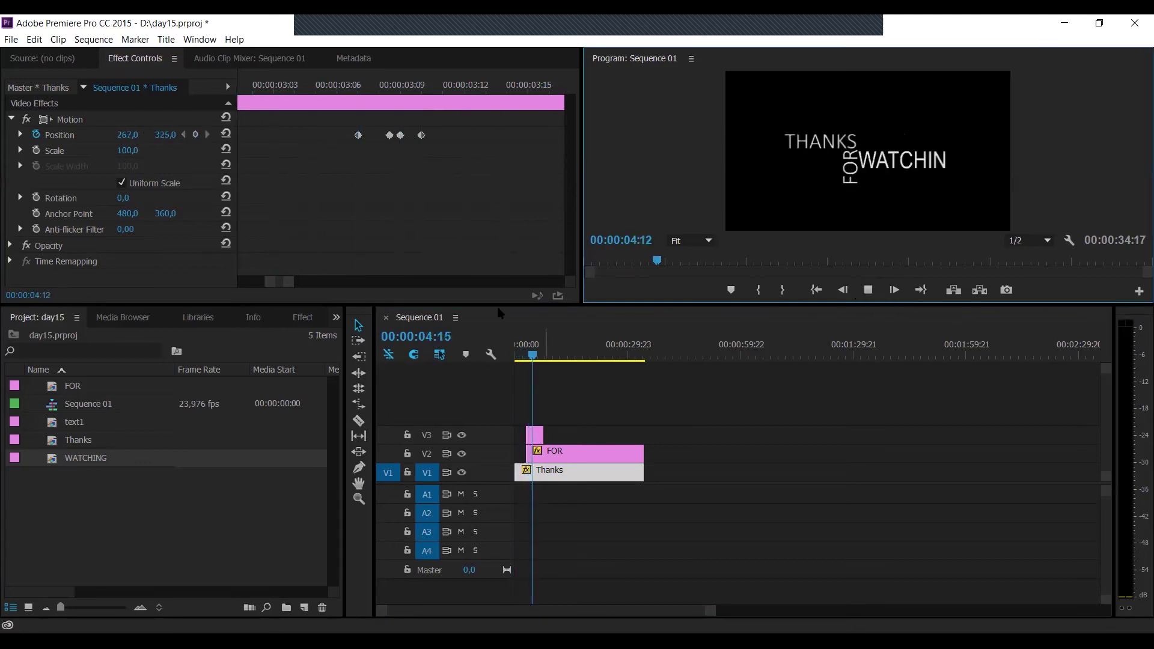
{"action": "key", "text": "Home"}
{"action": "left_click", "coordinate": [609, 370]}
{"action": "key", "text": "space"}
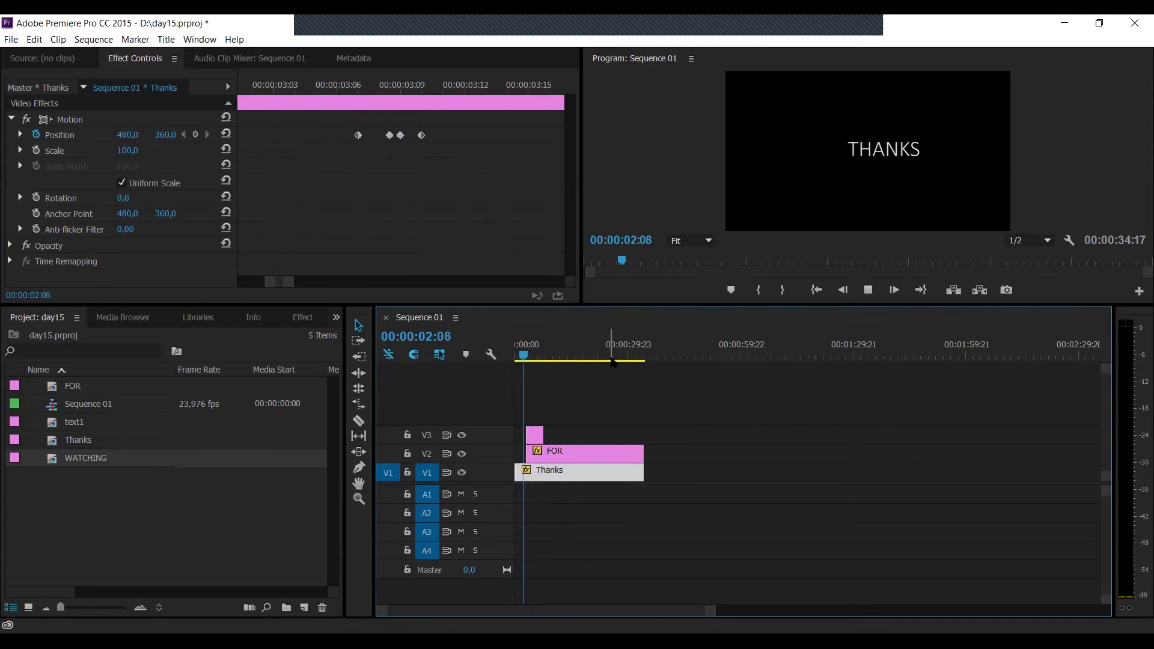
{"action": "key", "text": "space"}
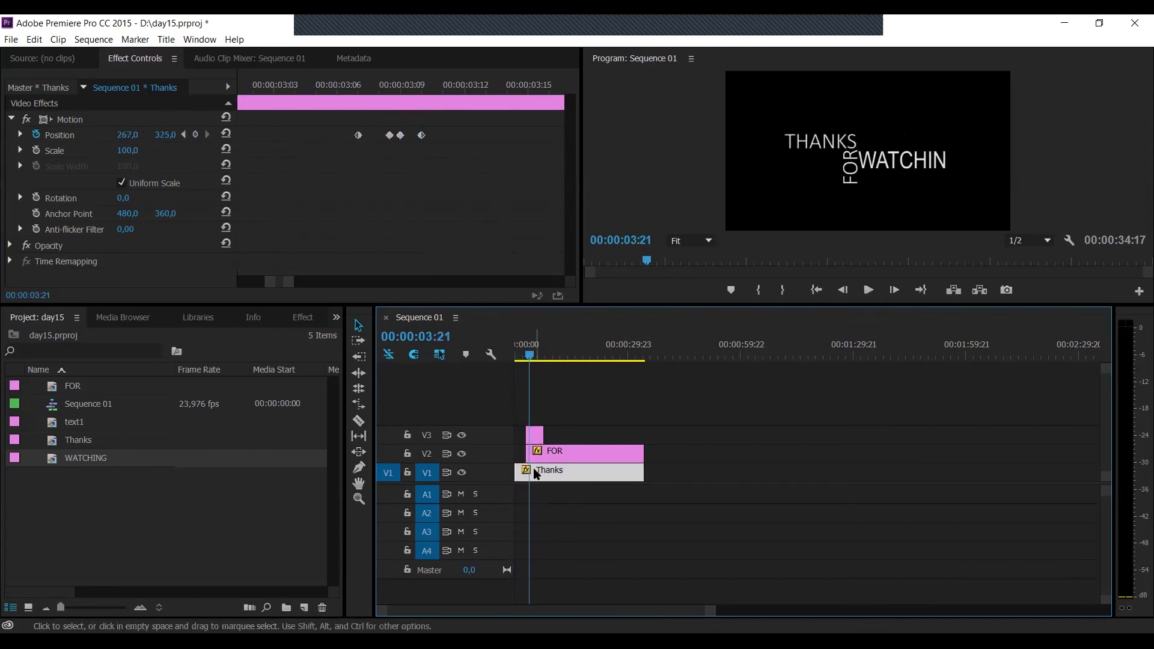
- Trim the Thanks clip to the FOR clip's start and move all three clips to the sequence start, playing back the result
{"action": "left_click_drag", "start_coordinate": [522, 472], "coordinate": [521, 473]}
{"action": "left_click_drag", "start_coordinate": [638, 508], "coordinate": [505, 445]}
{"action": "key", "text": "Home"}
{"action": "key", "text": "space"}
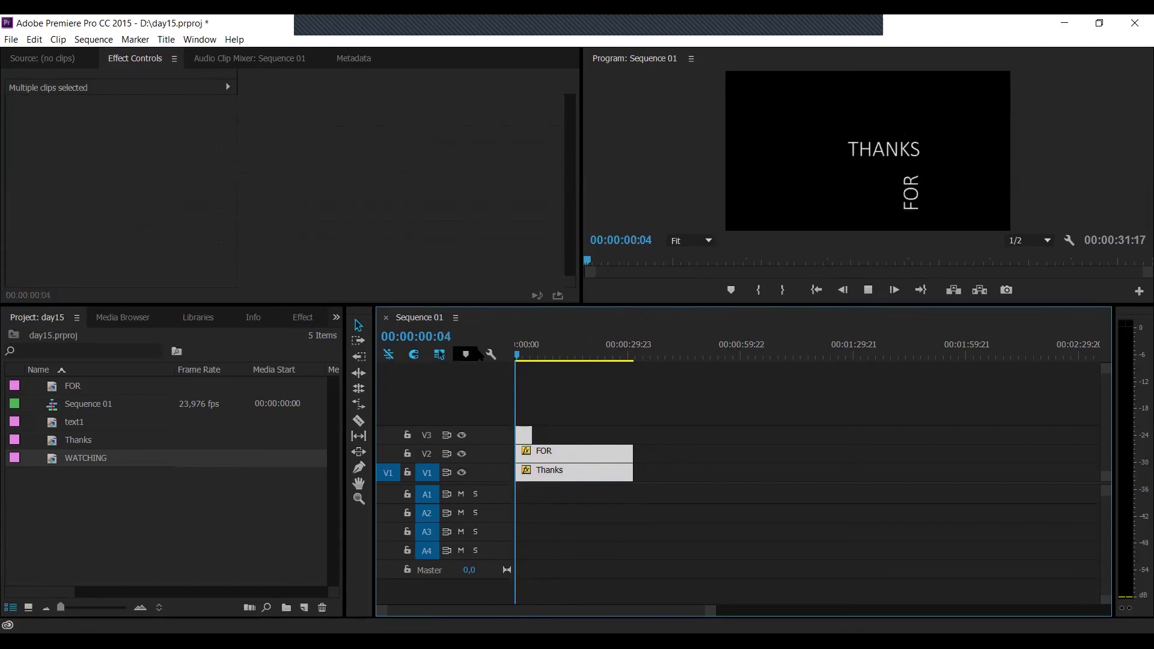
{"action": "key", "text": "space"}
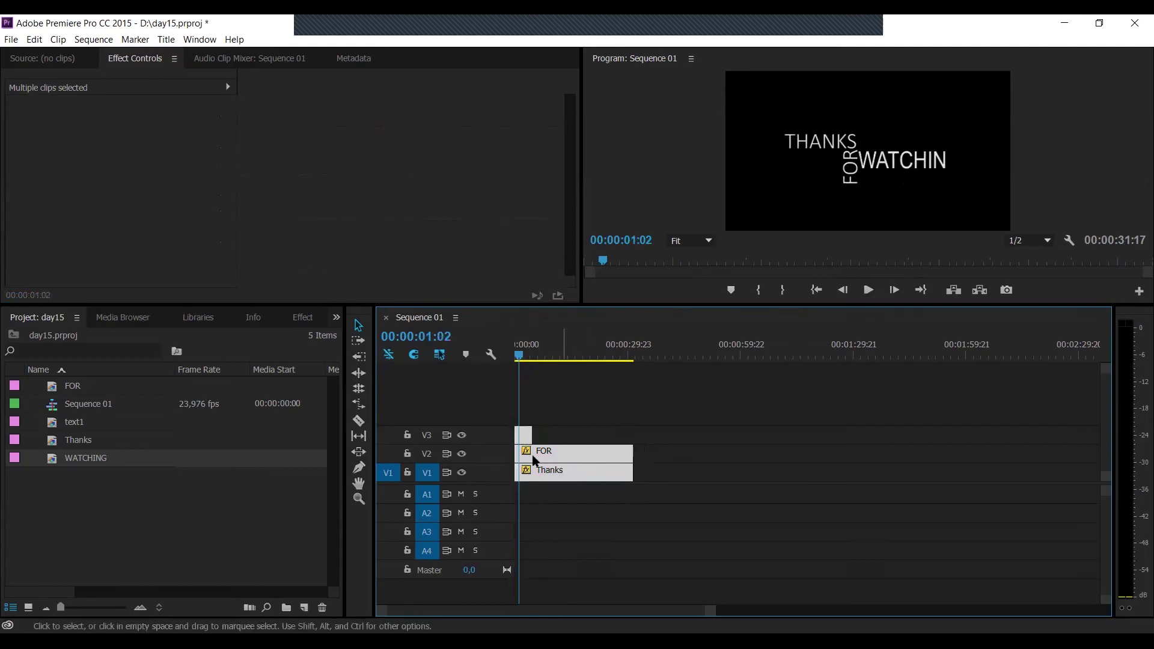
- Lengthen the WATCHING, FOR and Thanks clips together by about 25 seconds and play the sequence from the start
{"action": "left_click_drag", "start_coordinate": [519, 349], "coordinate": [515, 354]}
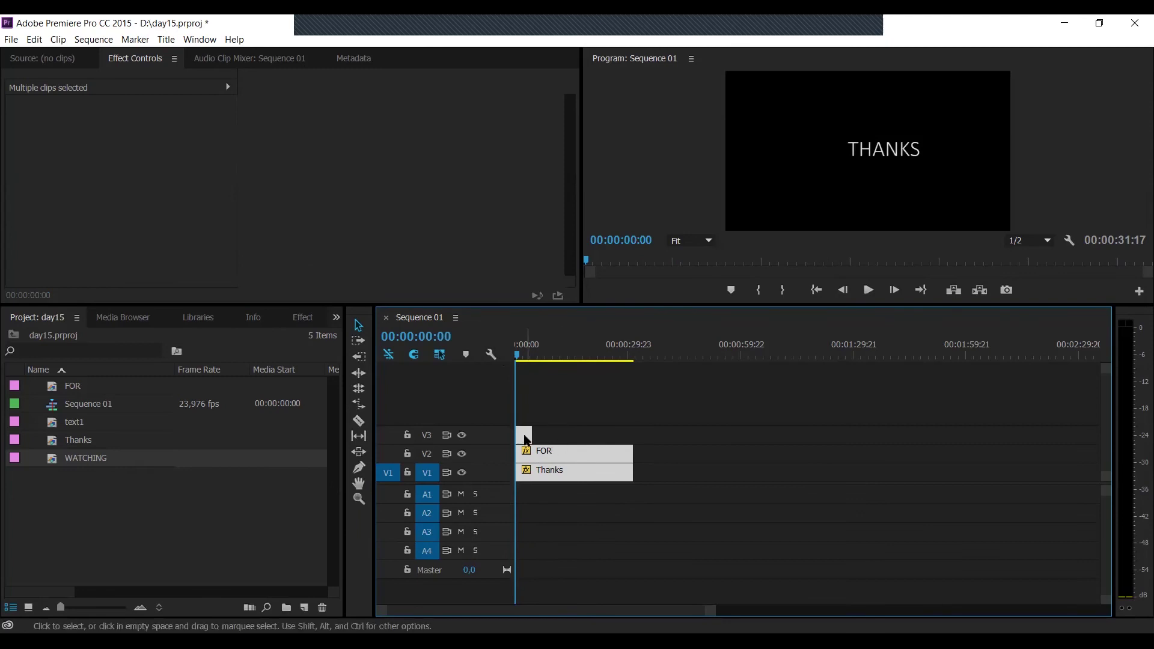
{"action": "mouse_move", "coordinate": [527, 433]}
{"action": "left_mouse_down"}
{"action": "mouse_move", "coordinate": [631, 434]}
{"action": "mouse_move", "coordinate": [622, 438]}
{"action": "left_mouse_up"}
{"action": "key", "text": "space"}
{"action": "key", "text": "space"}
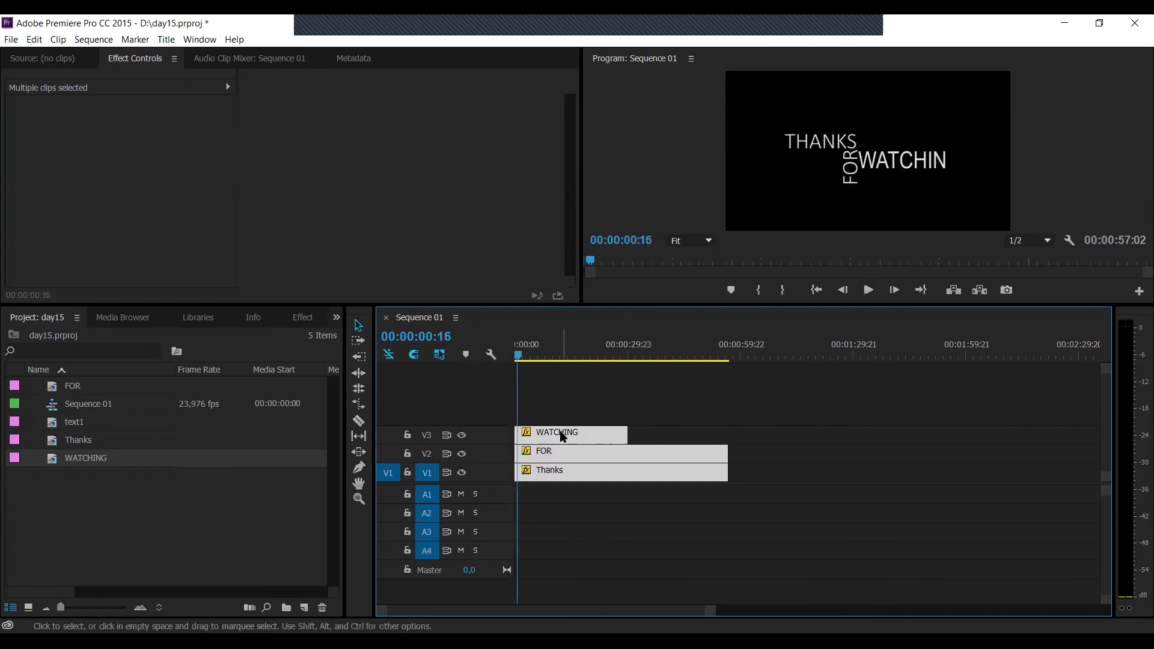
{"action": "double_click", "coordinate": [563, 470]}
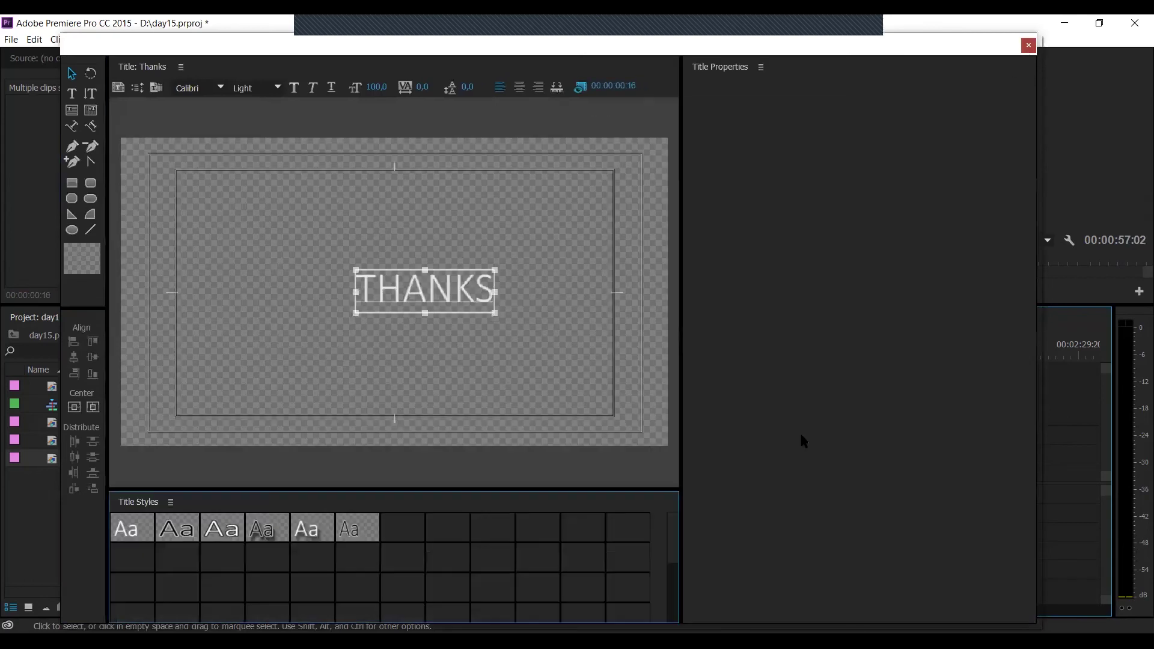
{"action": "key", "text": "ctrl+w"}
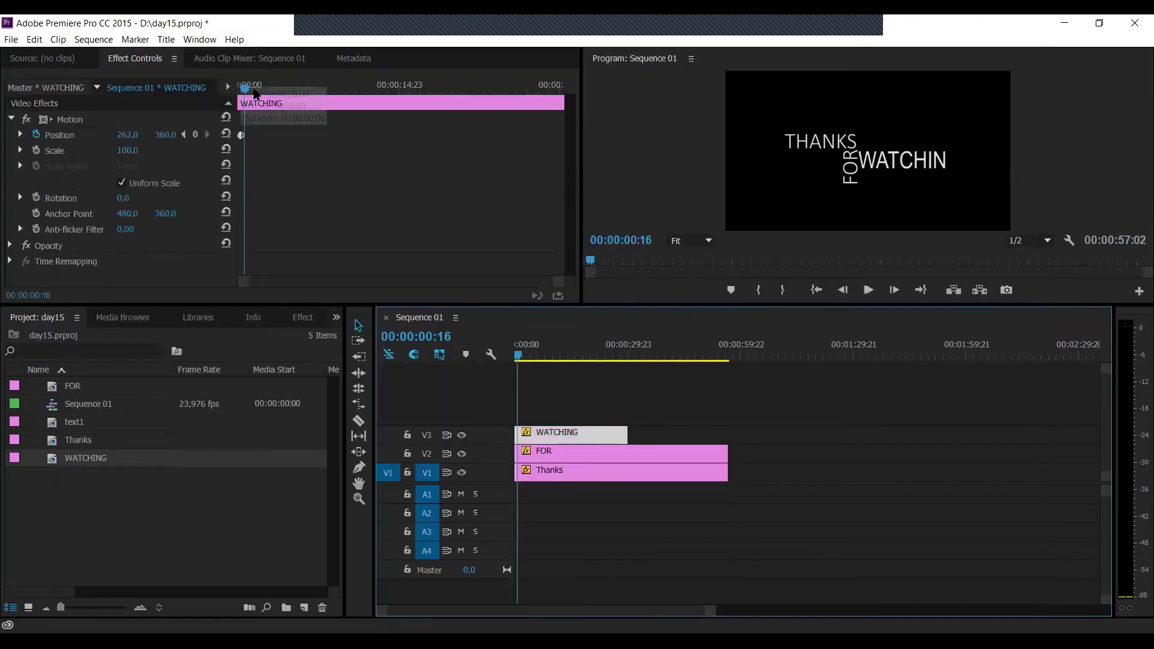
- Move the WATCHING clip's last Position keyframe to about 00:00:00:12 and replay the word's slide-in
{"action": "left_click_drag", "start_coordinate": [560, 282], "coordinate": [428, 283]}
{"action": "left_click_drag", "start_coordinate": [299, 142], "coordinate": [312, 141]}
{"action": "left_click_drag", "start_coordinate": [335, 90], "coordinate": [271, 101]}
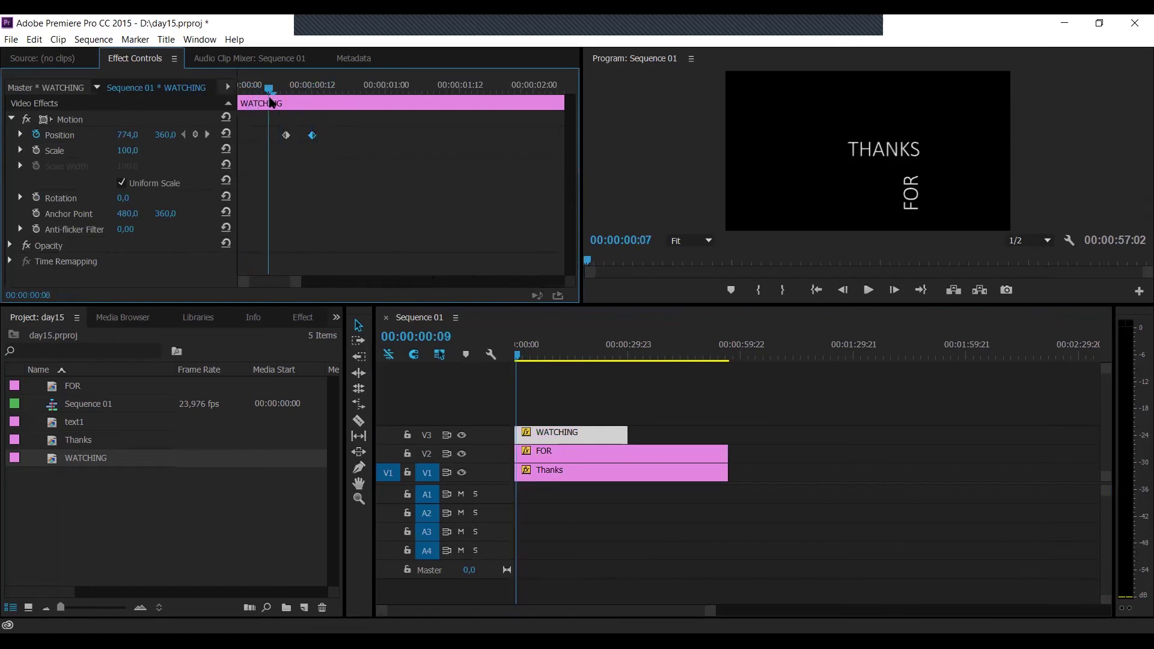
{"action": "key", "text": "space"}
{"action": "left_click_drag", "start_coordinate": [346, 88], "coordinate": [292, 116]}
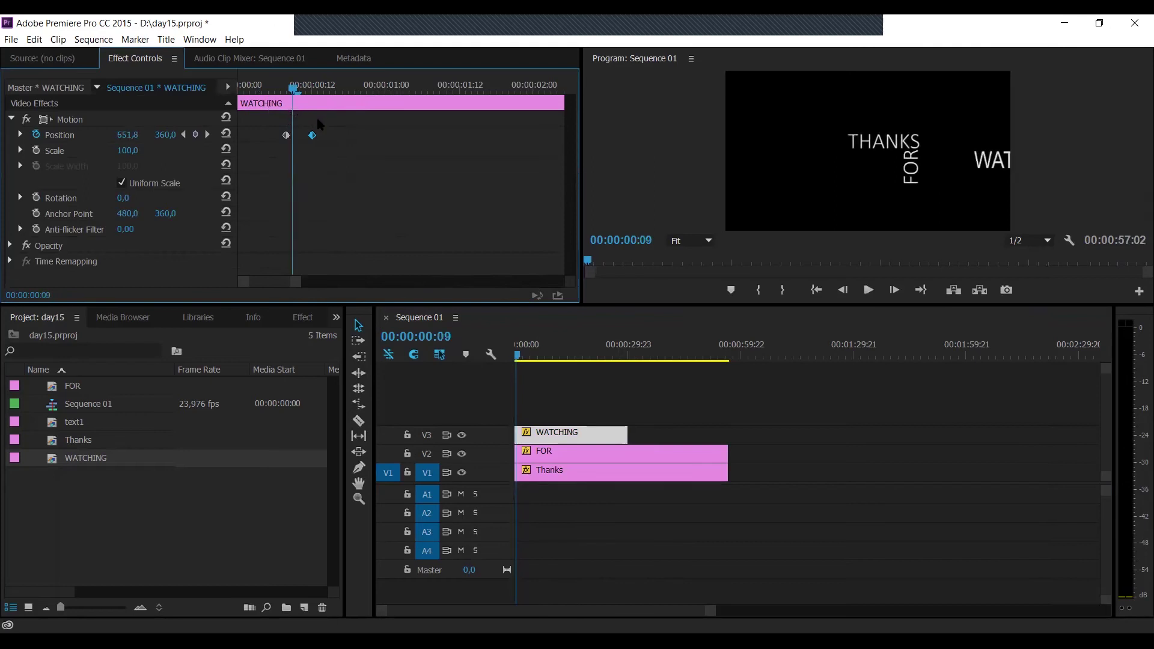
- Move the FOR clip's last Position keyframe to about 00:00:00:11, slowing its final sideways shift
{"action": "left_click", "coordinate": [554, 455]}
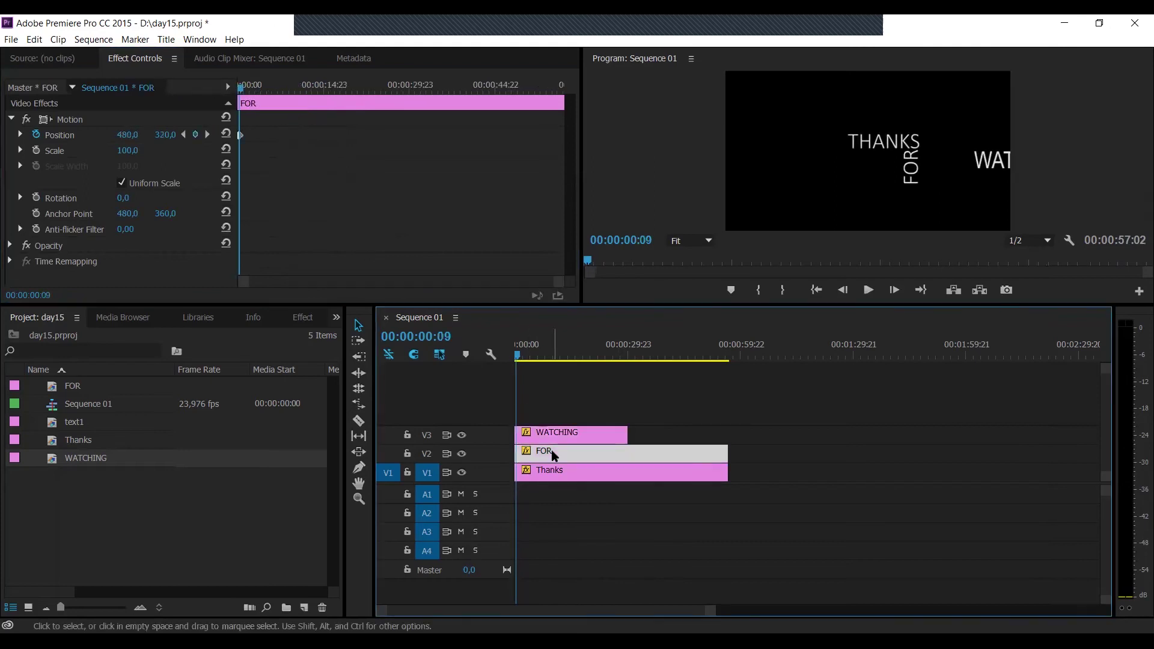
{"action": "left_click_drag", "start_coordinate": [242, 90], "coordinate": [228, 89]}
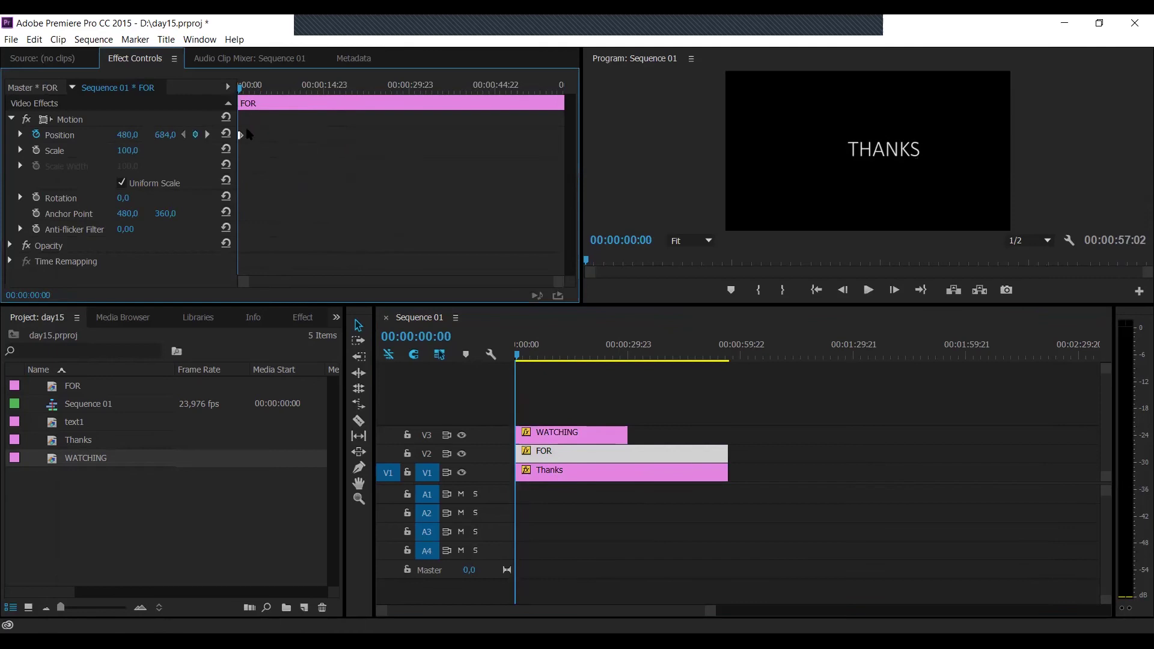
{"action": "left_click_drag", "start_coordinate": [242, 136], "coordinate": [247, 135]}
{"action": "left_click_drag", "start_coordinate": [558, 281], "coordinate": [413, 283]}
{"action": "left_click_drag", "start_coordinate": [393, 136], "coordinate": [408, 135]}
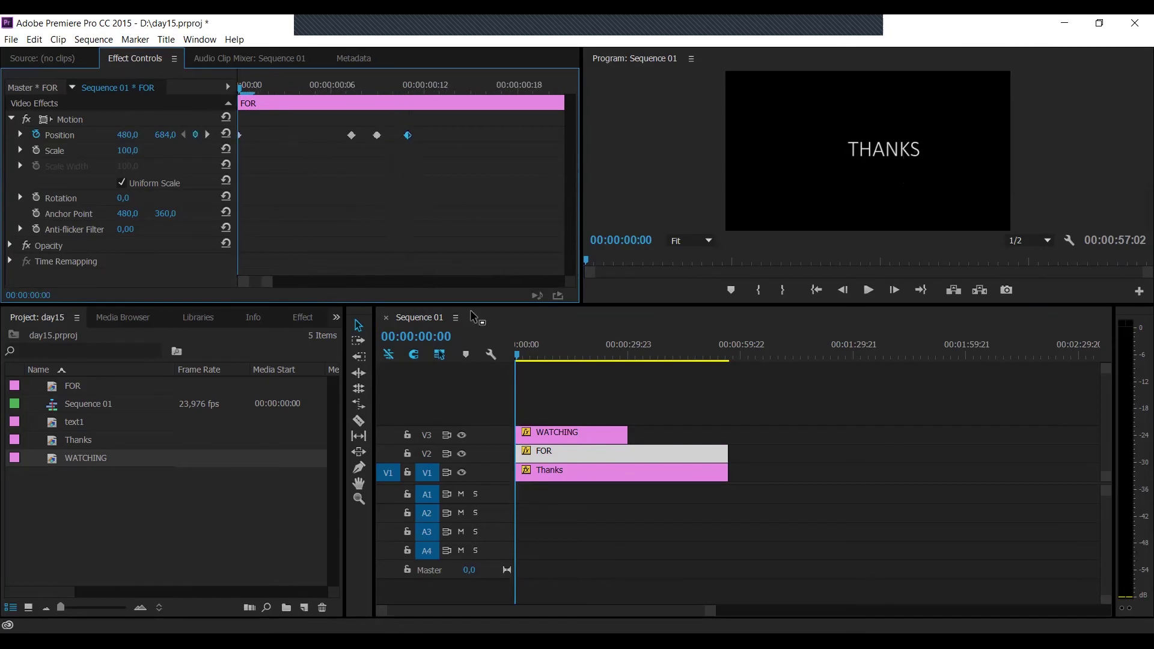
- Move the Thanks clip's last Position keyframe to about 00:00:00:11 and play the whole animation from the start
{"action": "left_click", "coordinate": [544, 472]}
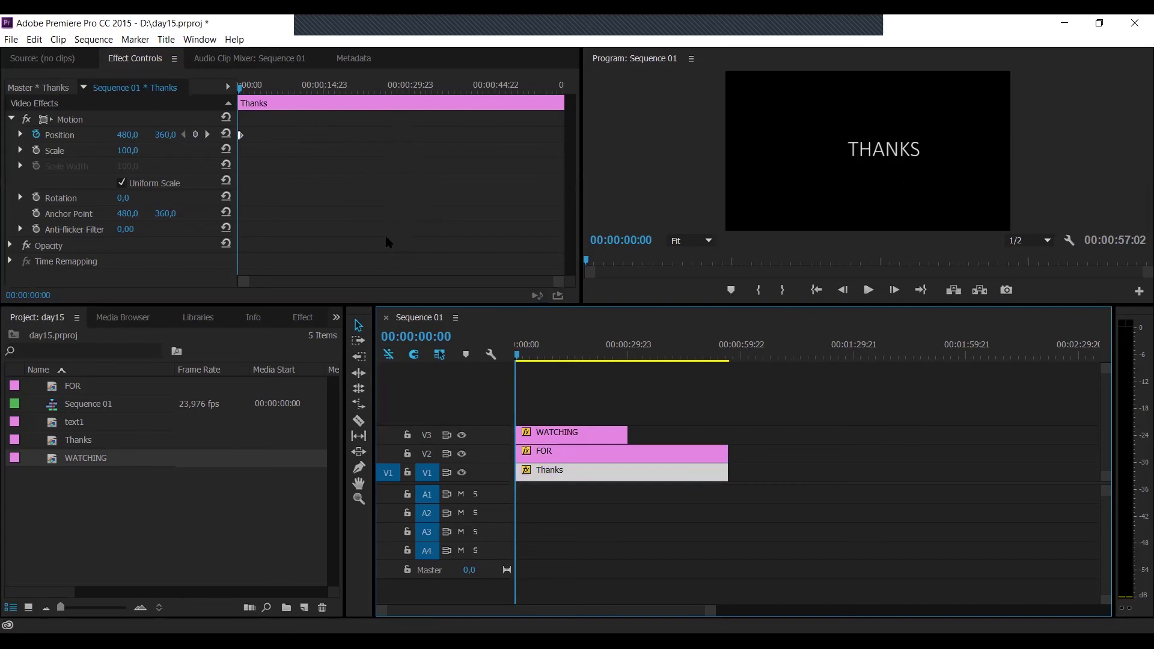
{"action": "left_click_drag", "start_coordinate": [559, 282], "coordinate": [390, 283]}
{"action": "left_click_drag", "start_coordinate": [452, 136], "coordinate": [466, 135]}
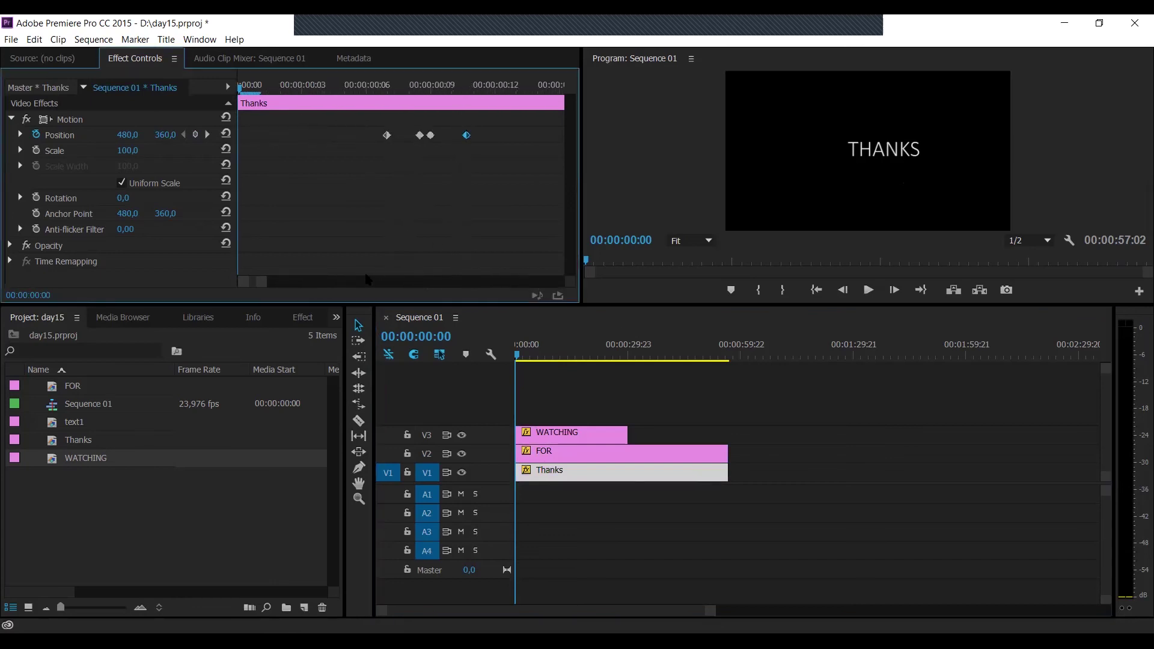
{"action": "left_click", "coordinate": [867, 294]}
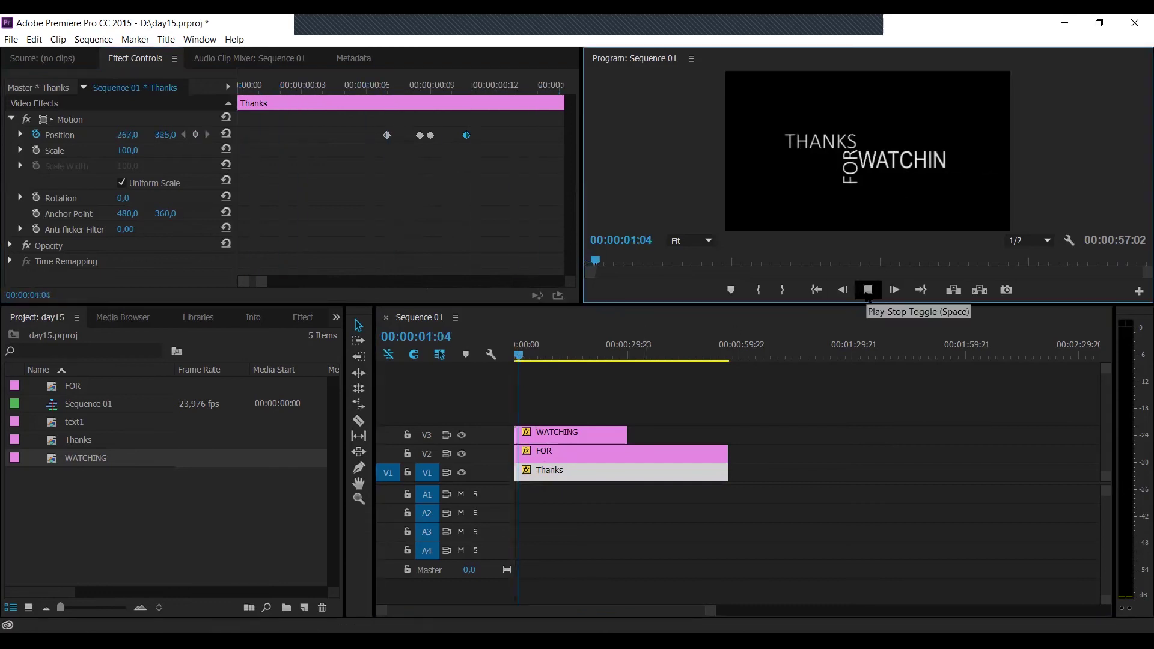
{"action": "left_click", "coordinate": [867, 291]}
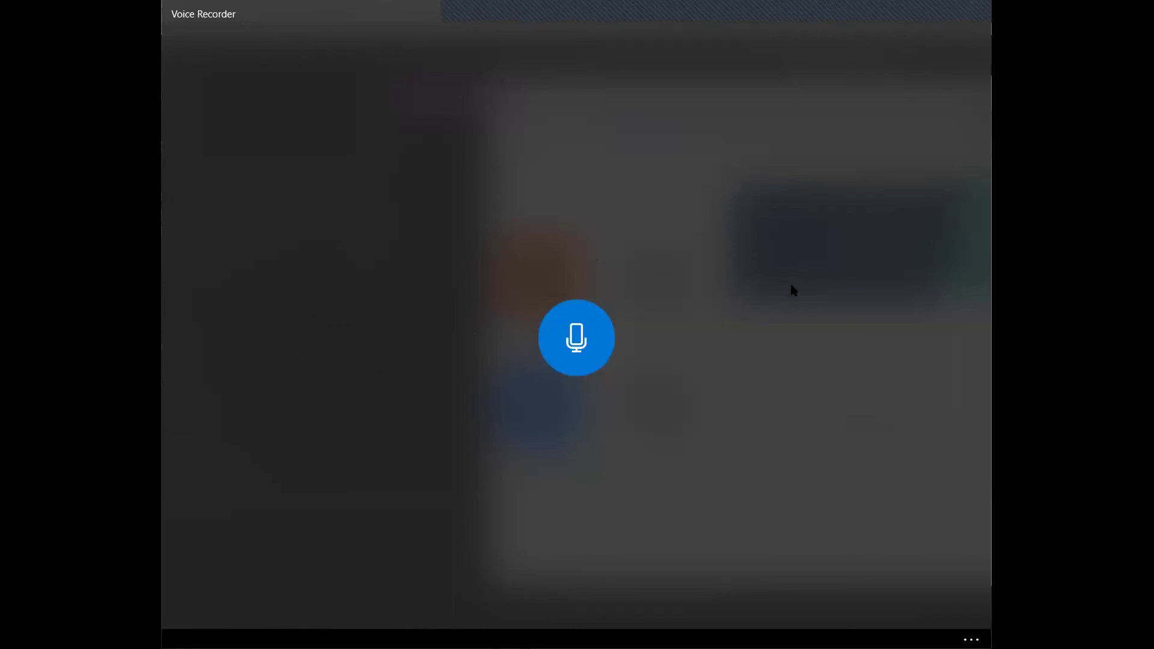
- Switch to Voice Recorder, record a sound clip of about one second and play it back
{"action": "left_click", "coordinate": [578, 337]}
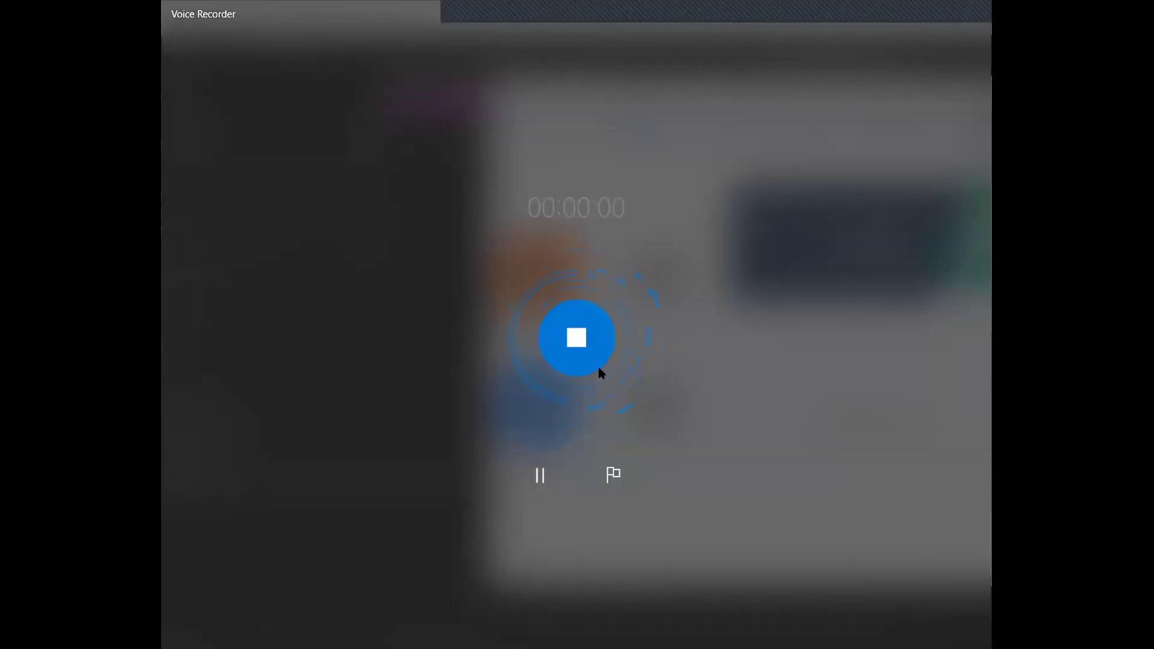
{"action": "left_click", "coordinate": [585, 350]}
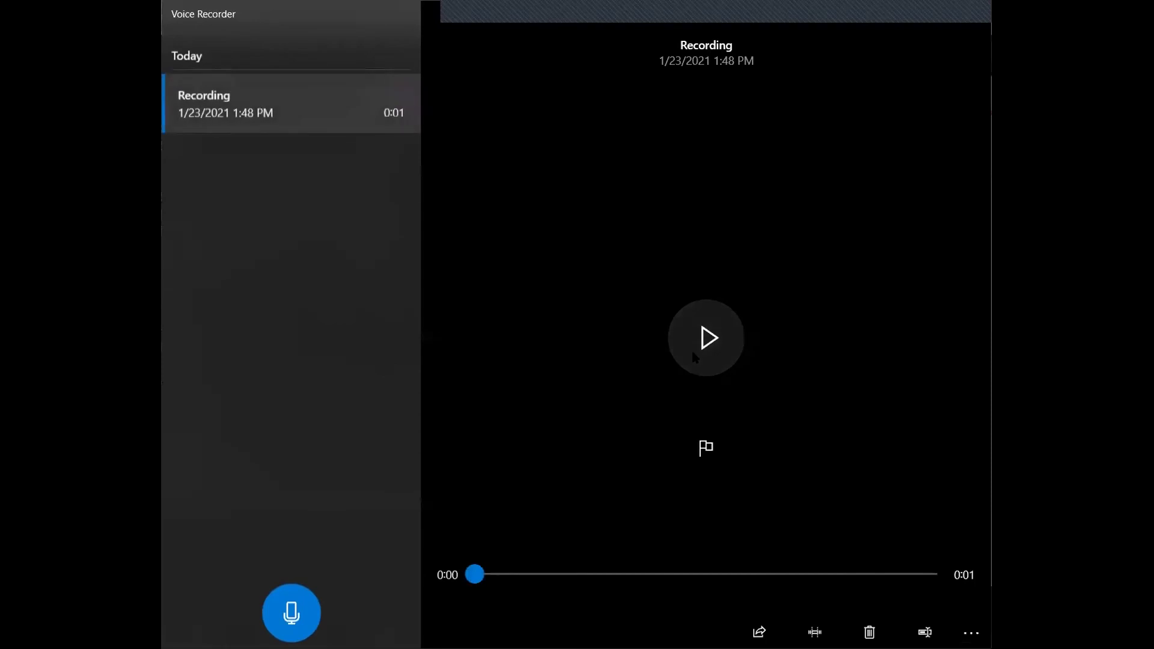
{"action": "left_click", "coordinate": [708, 338]}
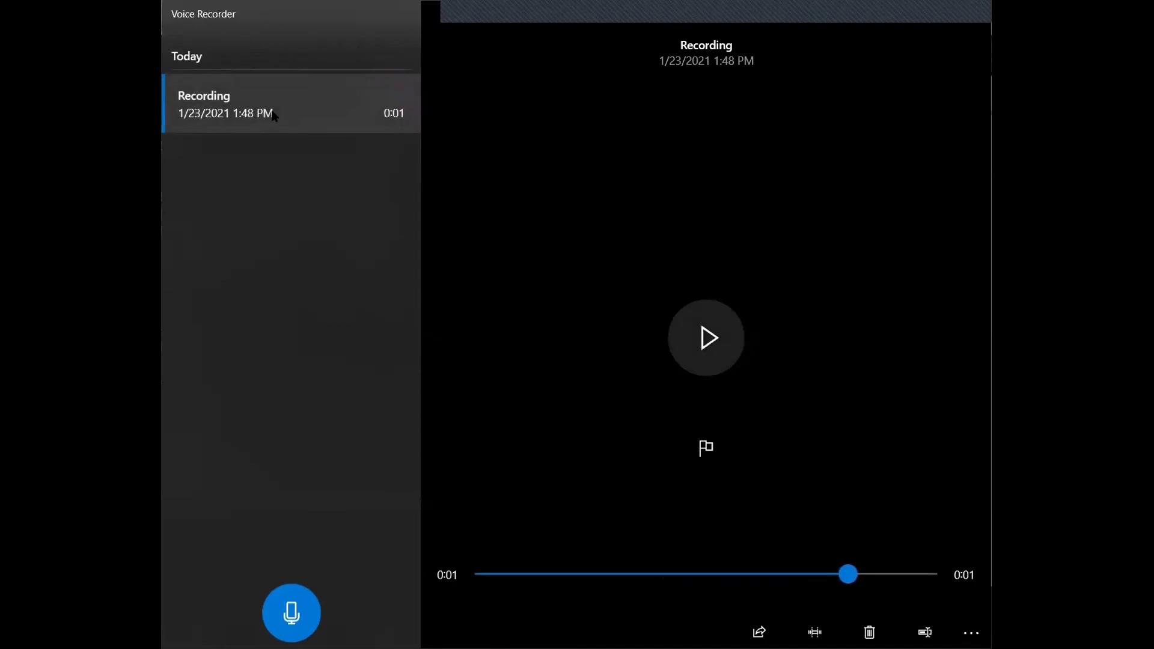
- Open the new recording's file location and find the path of Recording.m4a in the Sound recordings folder
{"action": "right_click", "coordinate": [320, 120]}
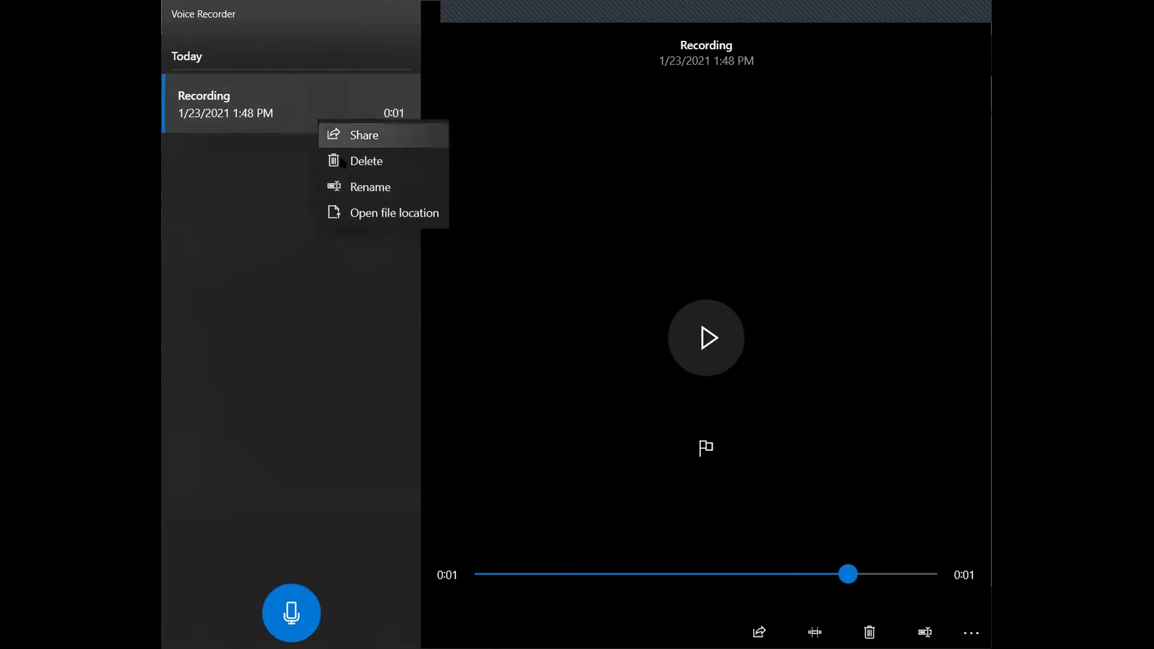
{"action": "left_click", "coordinate": [335, 213]}
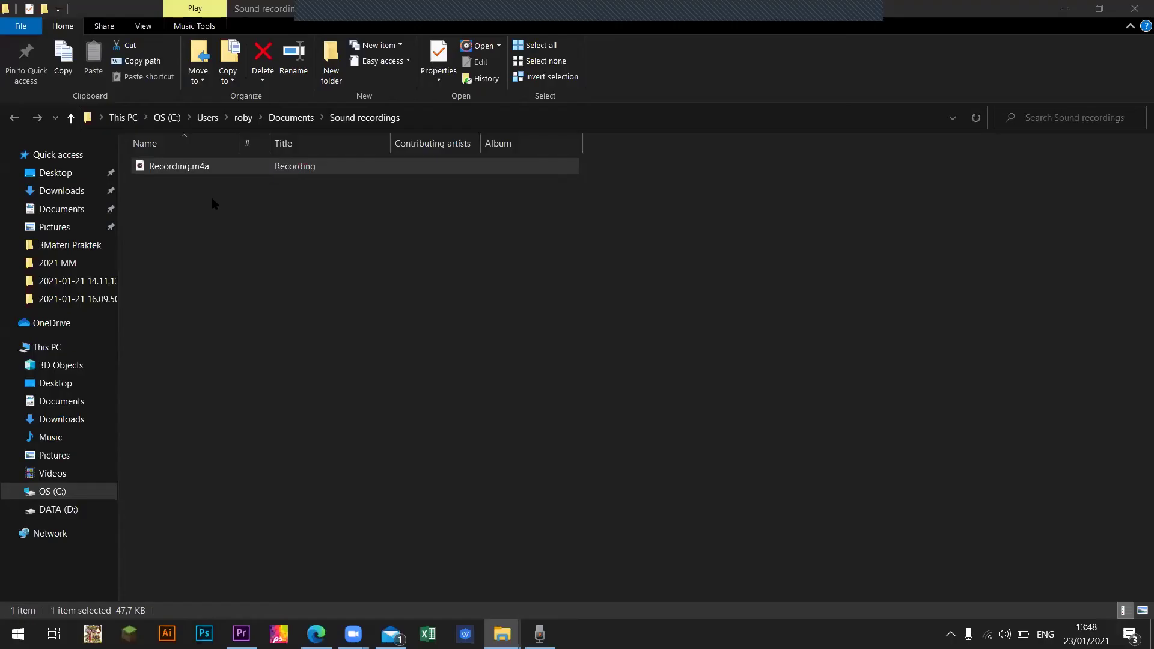
{"action": "left_click_drag", "start_coordinate": [212, 202], "coordinate": [193, 171]}
{"action": "left_click", "coordinate": [430, 115]}
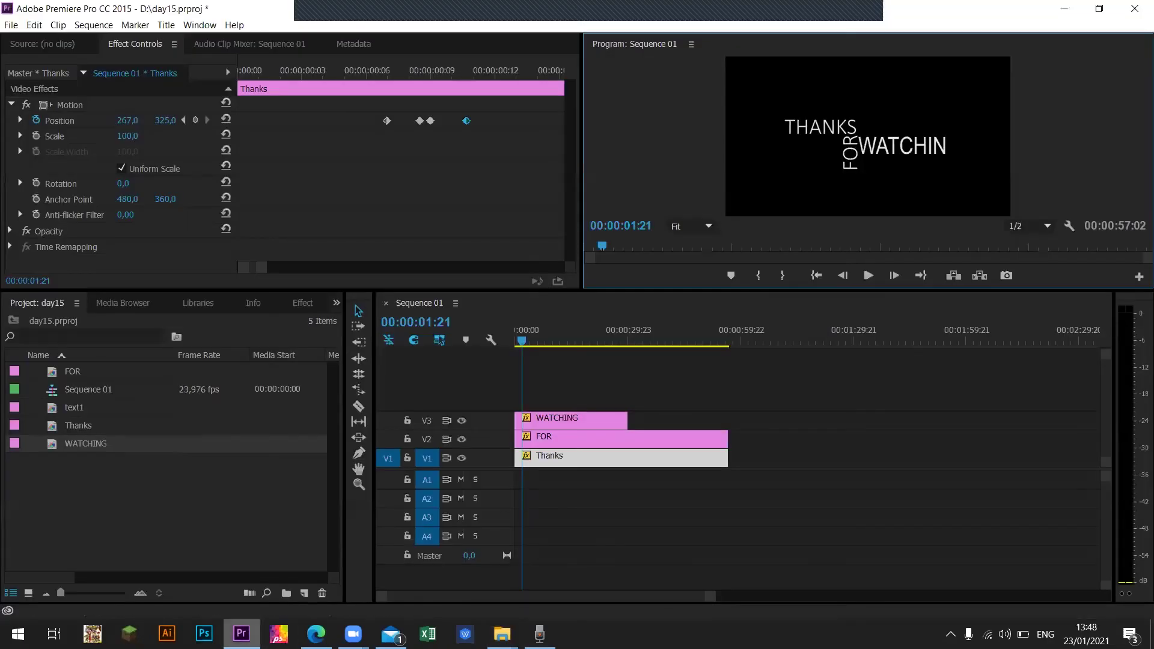
- Switch back to Premiere Pro and import Recording.m4a from the Sound recordings folder into the day15 project
{"action": "left_click", "coordinate": [241, 633]}
{"action": "left_click_drag", "start_coordinate": [649, 7], "coordinate": [685, 37]}
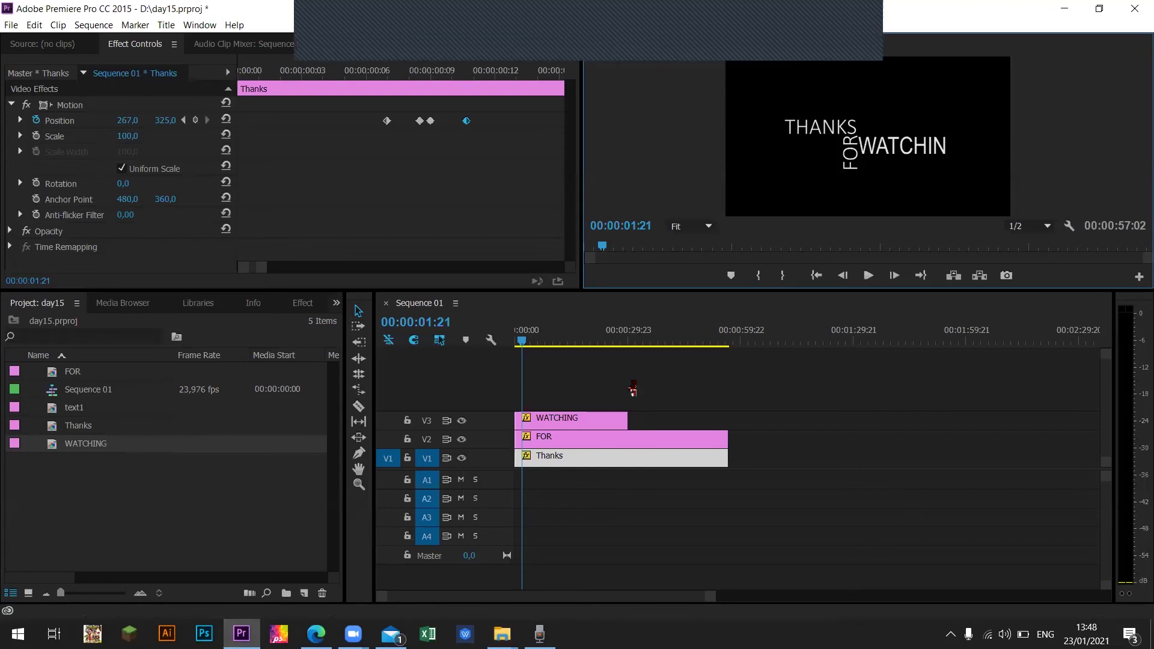
{"action": "left_click", "coordinate": [12, 40]}
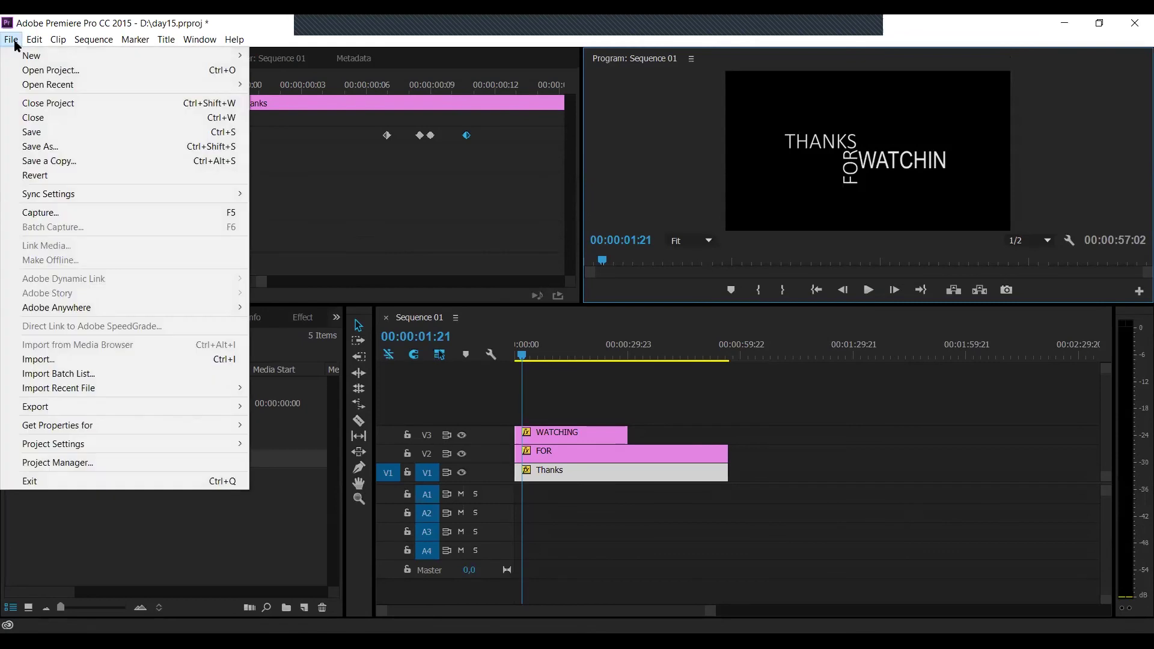
{"action": "left_click", "coordinate": [212, 553]}
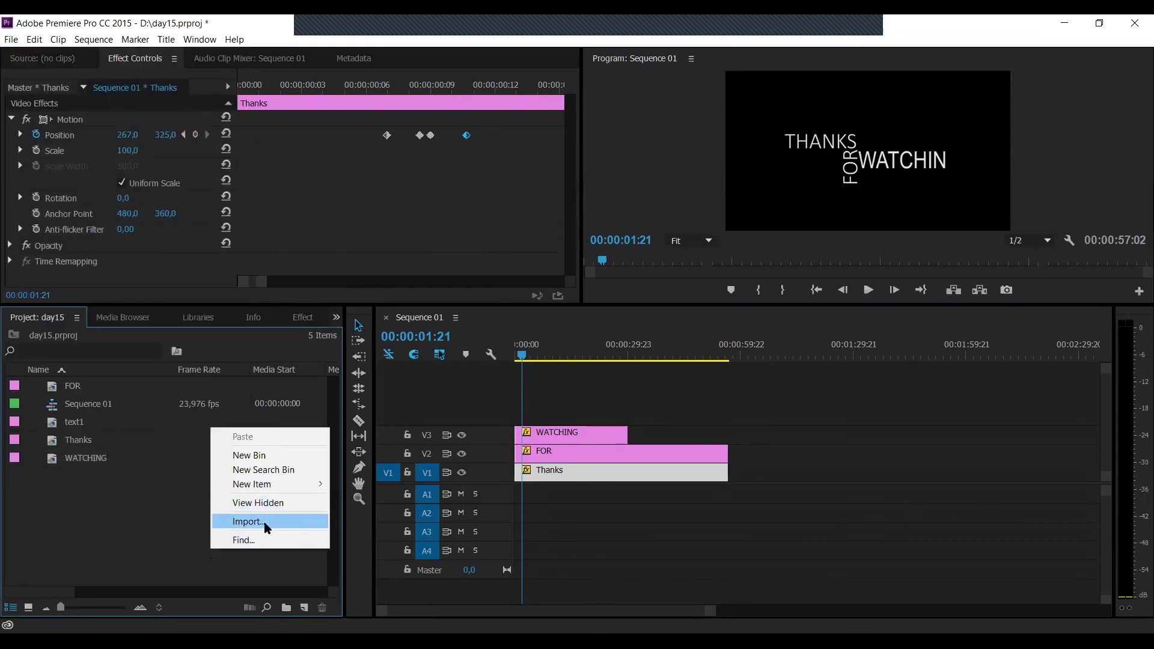
{"action": "left_click", "coordinate": [269, 518]}
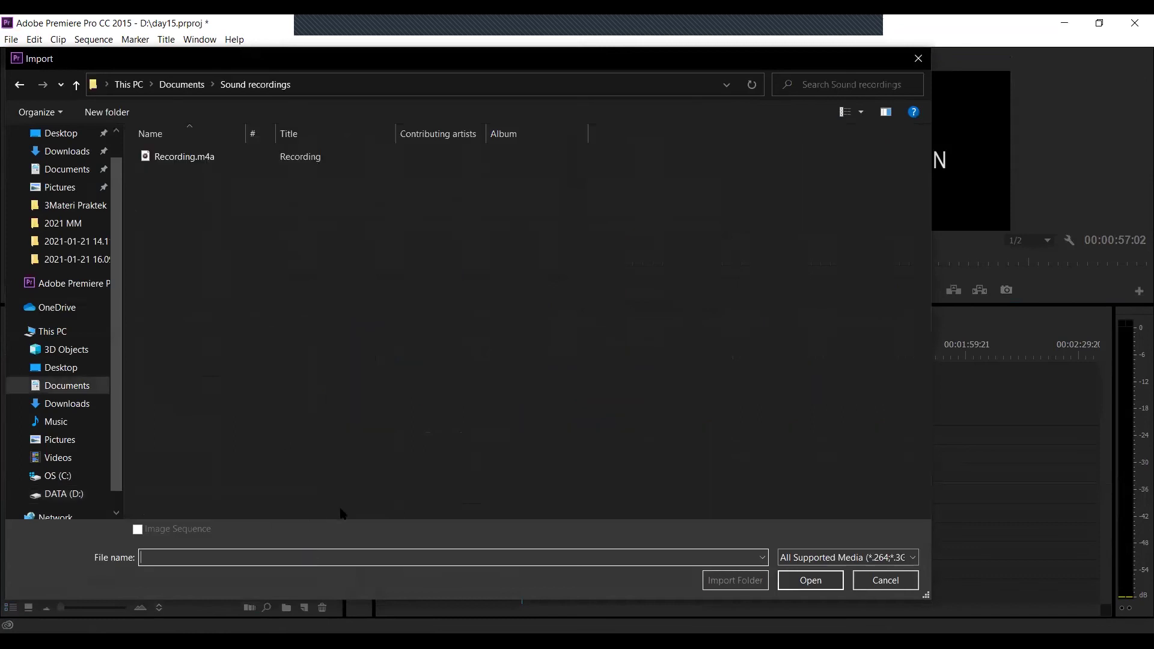
{"action": "left_click", "coordinate": [168, 160]}
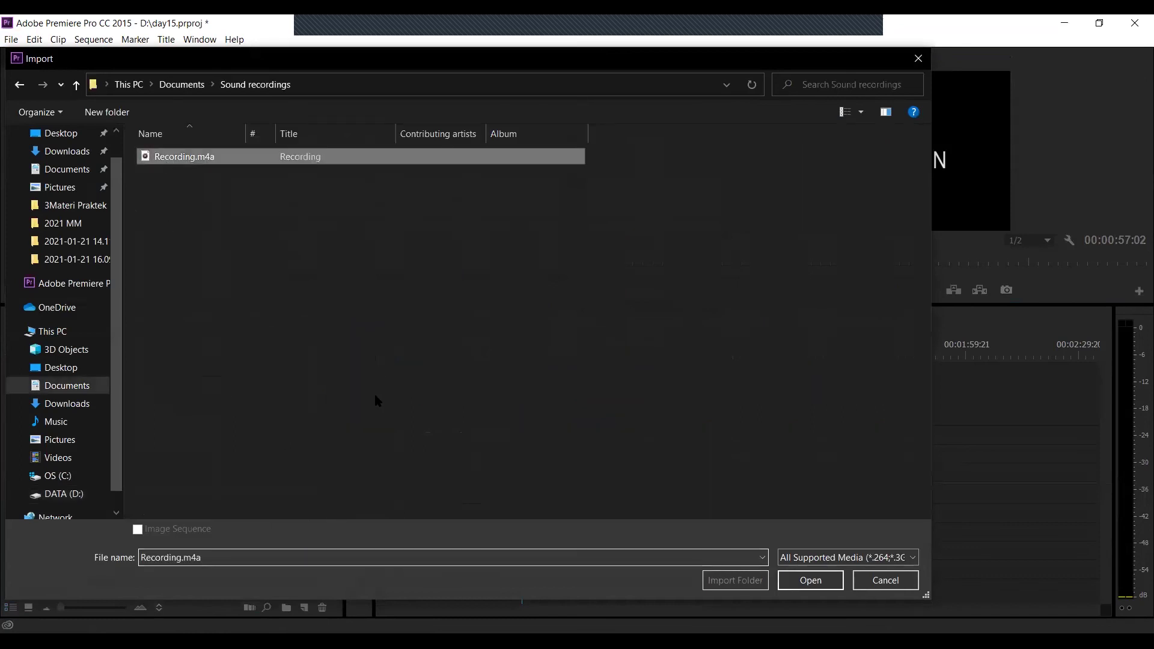
{"action": "key", "text": "Return"}
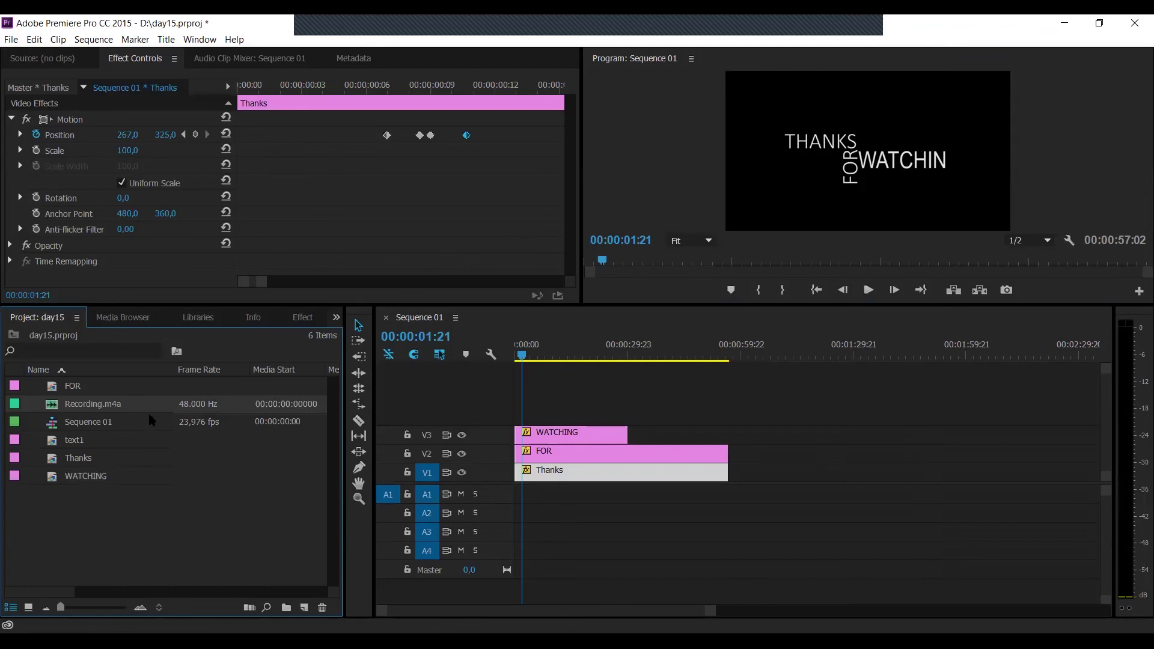
- Place Recording.m4a at the start of audio track A1 and play the sequence to check the sound against the words
{"action": "left_click", "coordinate": [111, 405]}
{"action": "left_click", "coordinate": [53, 410]}
{"action": "left_click_drag", "start_coordinate": [713, 611], "coordinate": [459, 612]}
{"action": "left_click", "coordinate": [88, 411]}
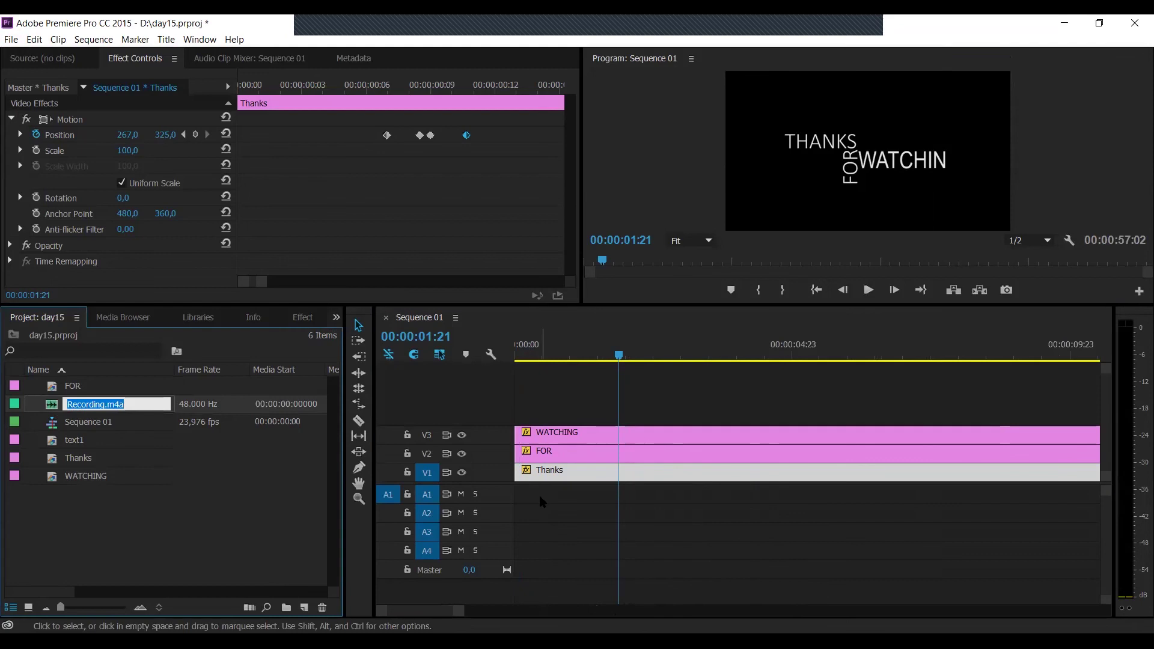
{"action": "key", "text": "Return"}
{"action": "left_click_drag", "start_coordinate": [90, 404], "coordinate": [619, 366]}
{"action": "key", "text": "Home"}
{"action": "key", "text": "space"}
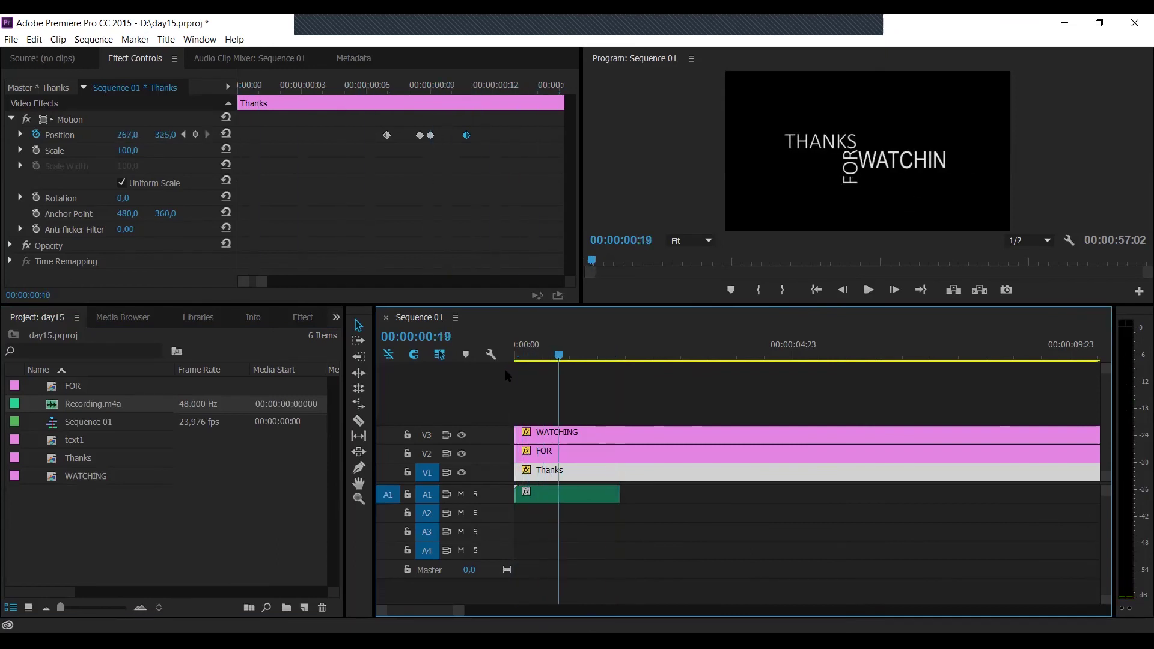
{"action": "left_click_drag", "start_coordinate": [550, 358], "coordinate": [543, 358]}
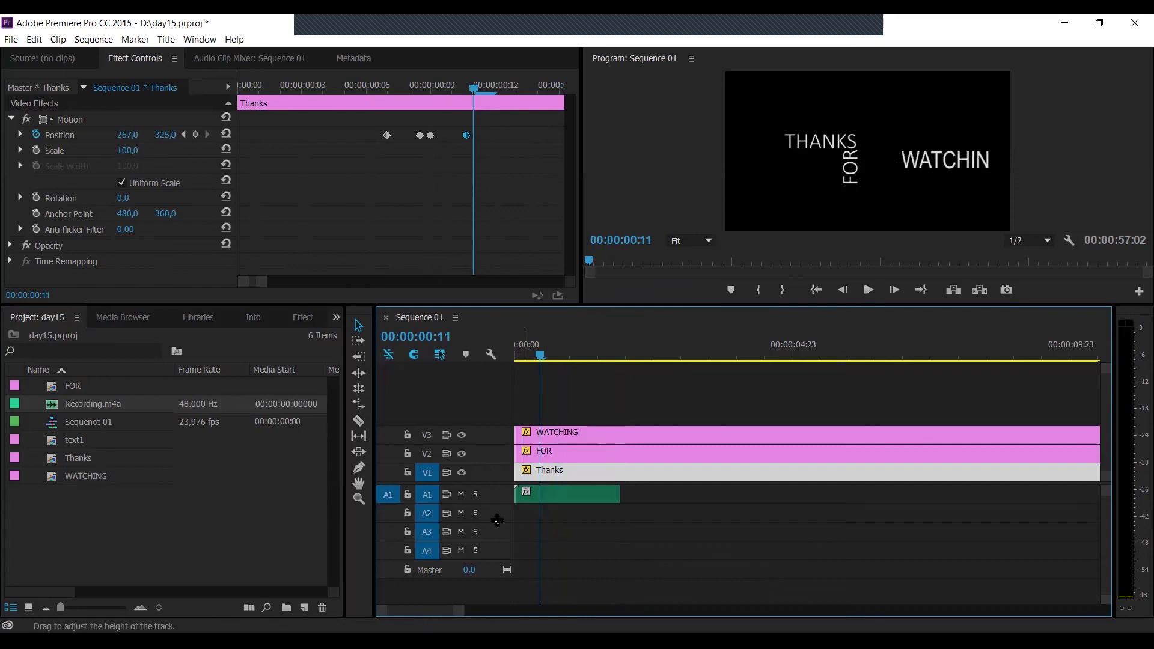
- Enlarge track A1 to show the waveform and split the recording at 00:00:00:14, where the sound peak begins
{"action": "left_click_drag", "start_coordinate": [497, 505], "coordinate": [497, 546]}
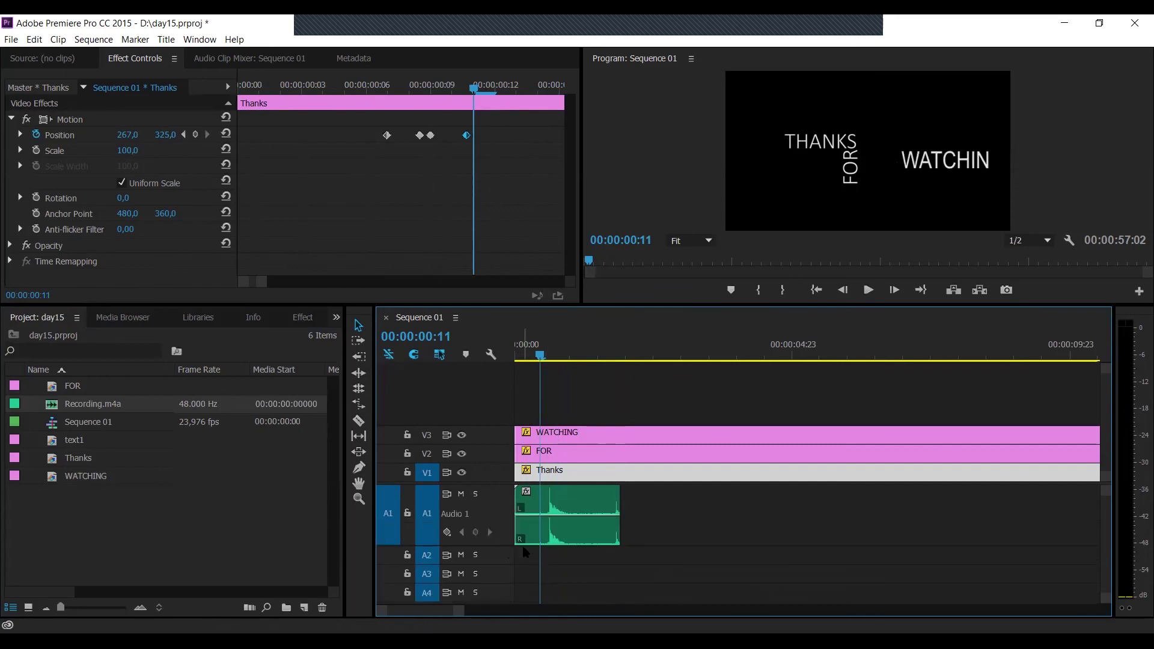
{"action": "left_click", "coordinate": [544, 359]}
{"action": "left_click_drag", "start_coordinate": [544, 359], "coordinate": [548, 360]}
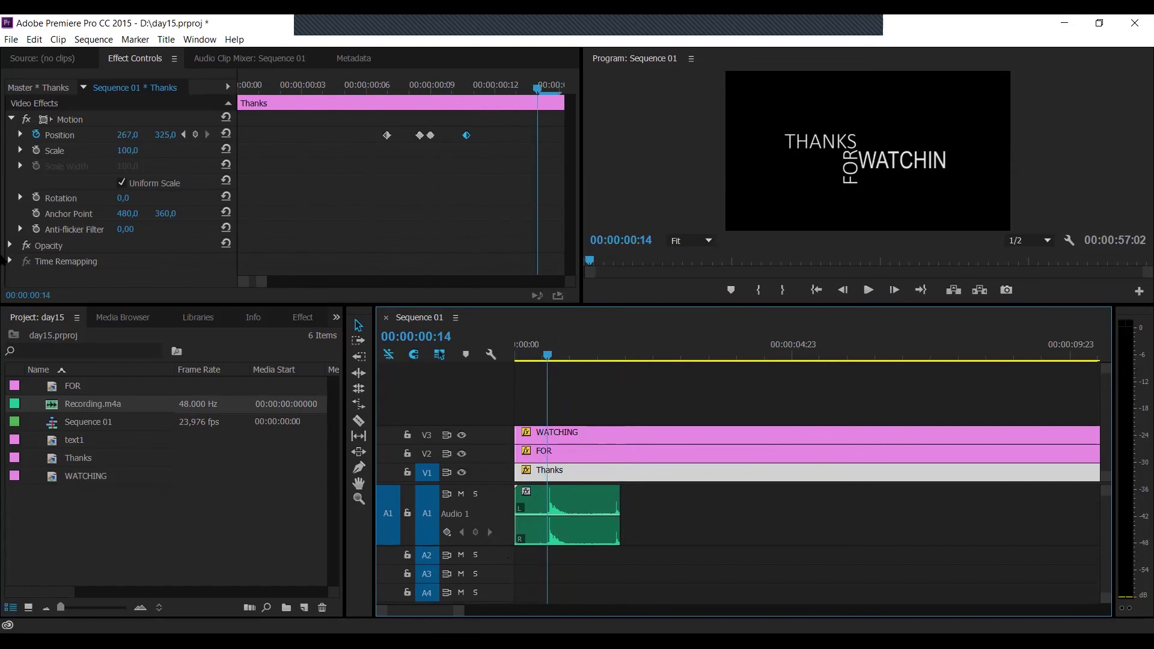
{"action": "left_click", "coordinate": [359, 420]}
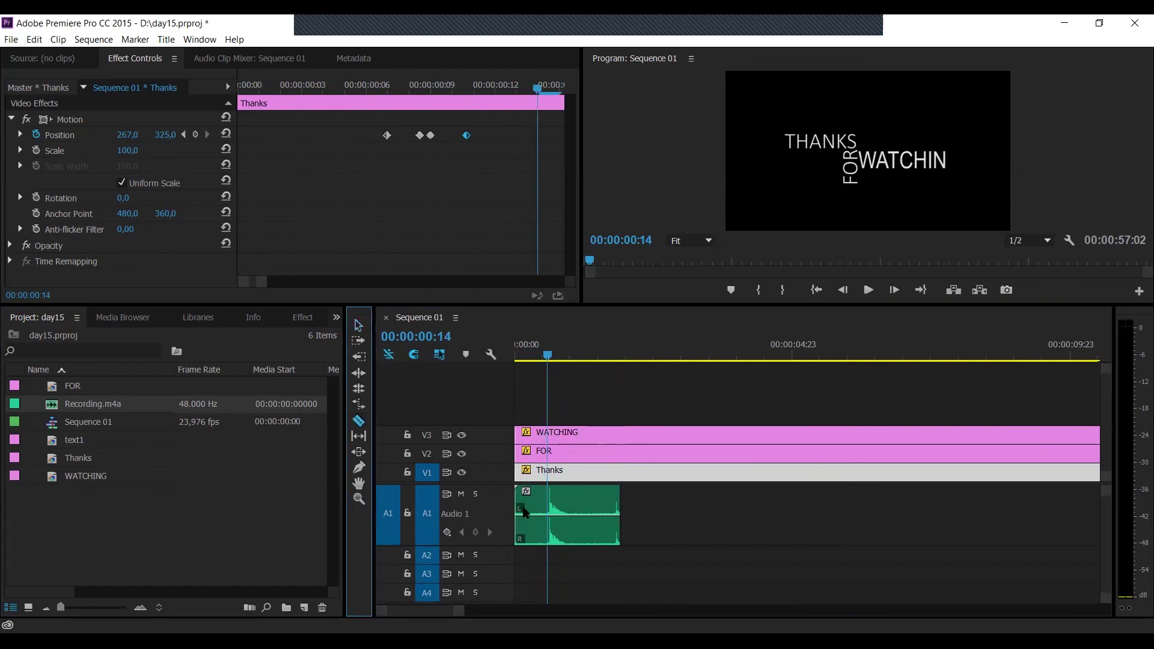
{"action": "left_click", "coordinate": [547, 530]}
{"action": "key", "text": "v"}
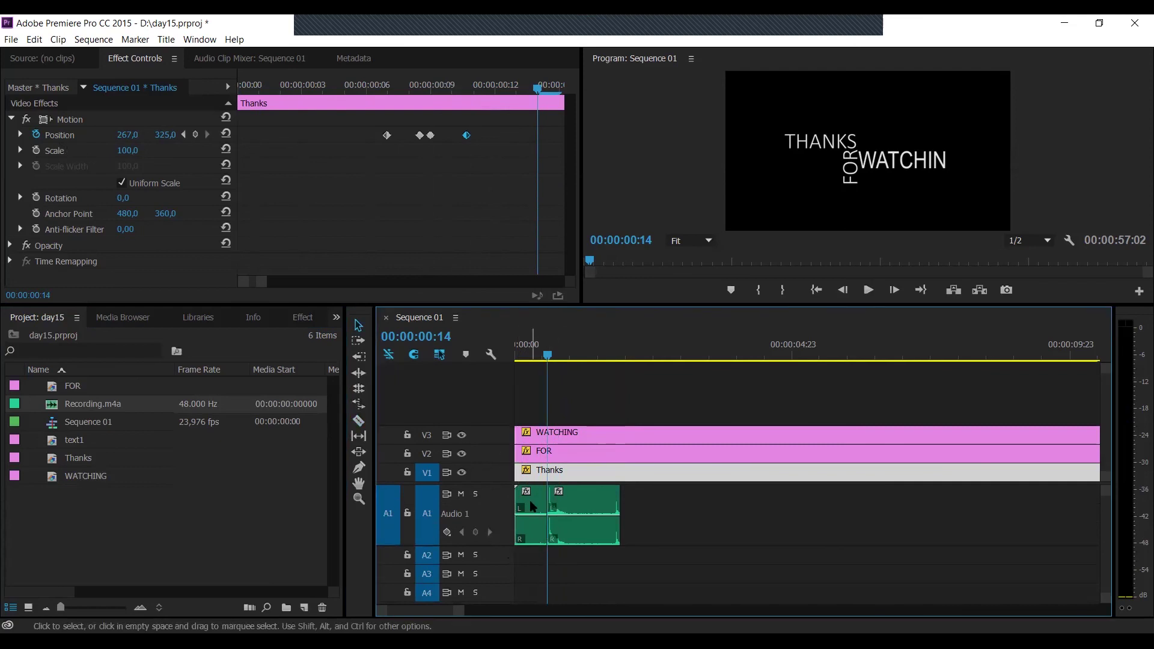